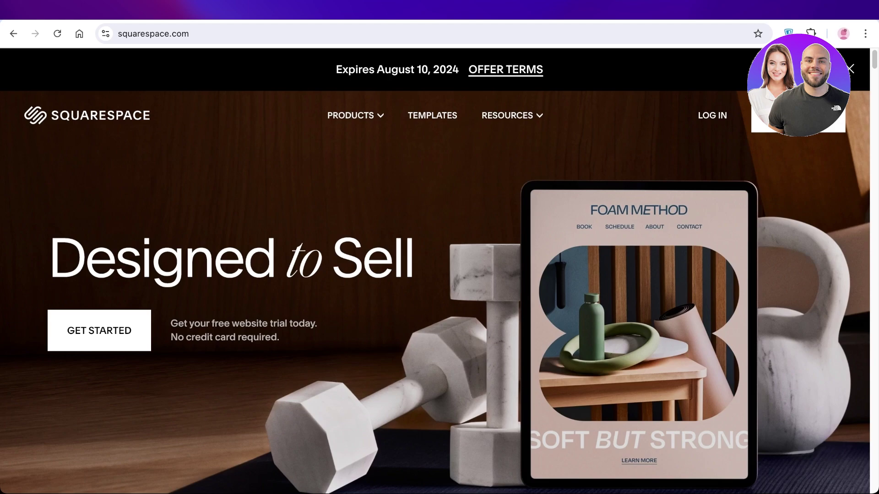
# Look through the Squarespace homepage, including its domain search, website features and template sections.
pyautogui.scroll(-4, 435, 293)
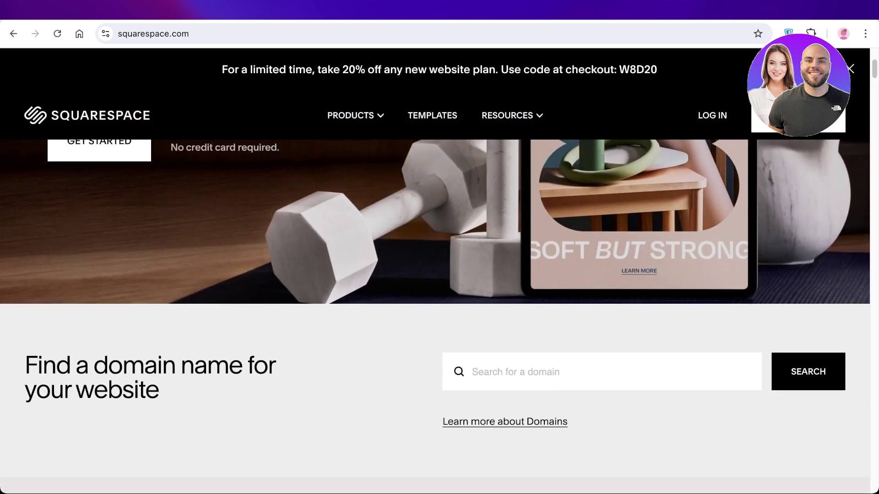
pyautogui.scroll(-7, 435, 293)
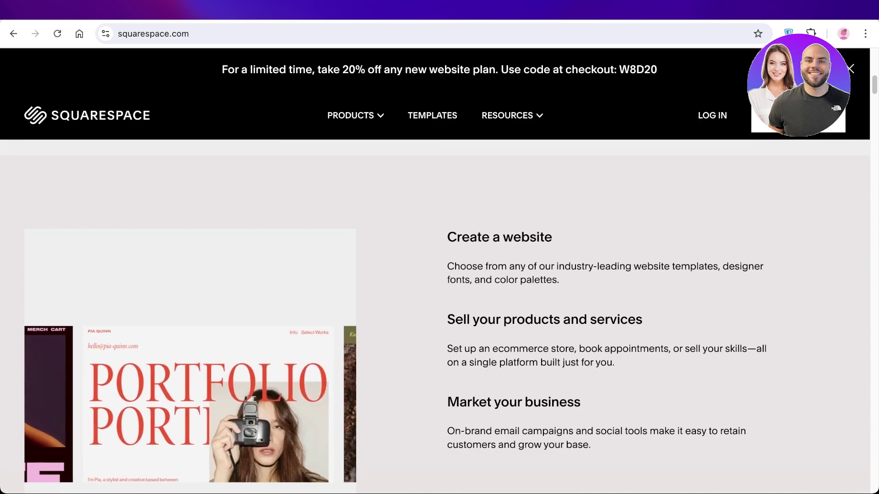
pyautogui.scroll(-3, 435, 293)
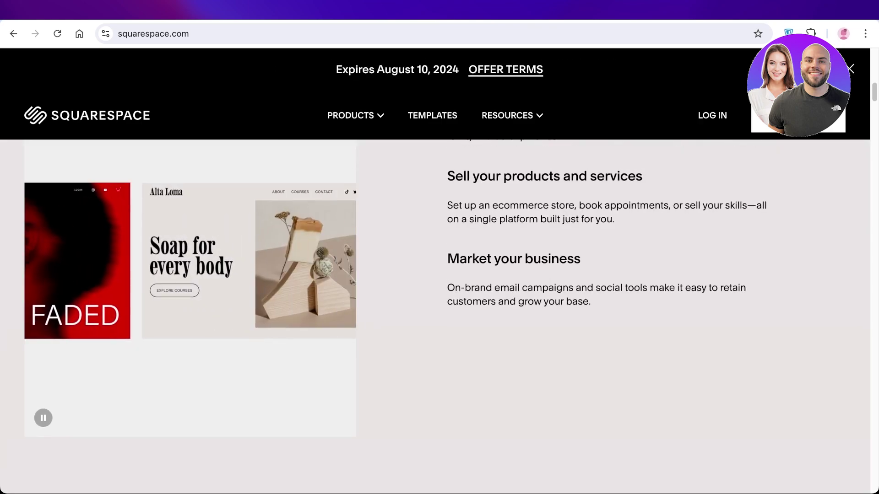
pyautogui.scroll(1, 435, 293)
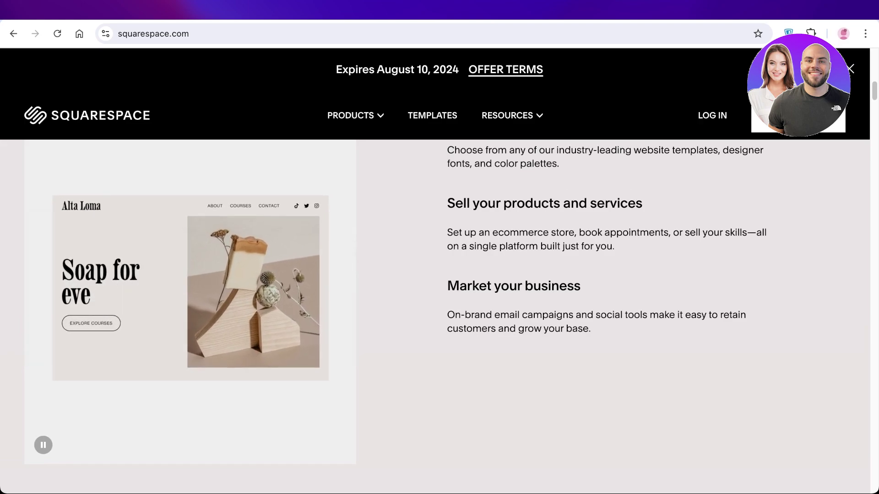
pyautogui.scroll(-8, 435, 315)
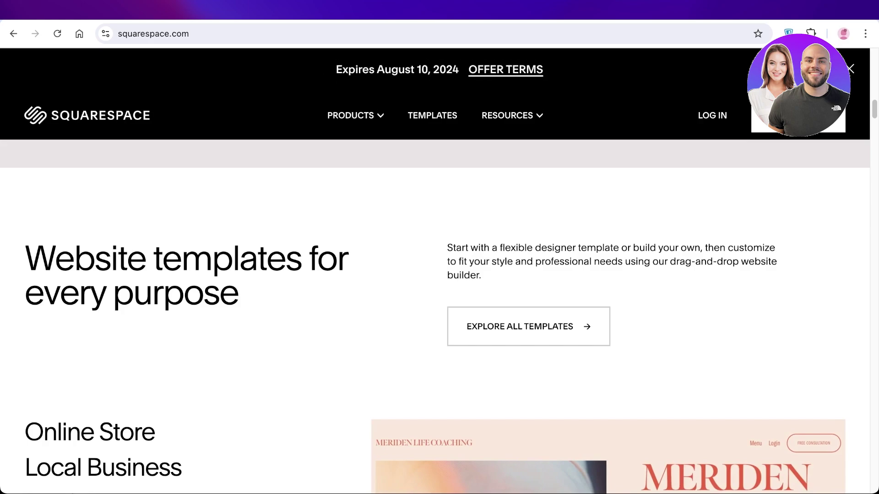
pyautogui.scroll(-7, 435, 316)
pyautogui.scroll(20, 435, 316)
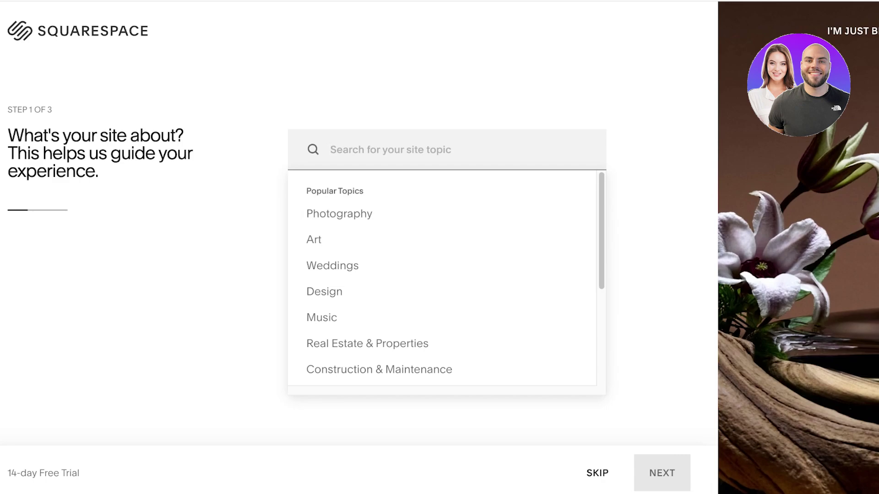
# Choose Design as the site topic and Sell products as the website's purpose, and continue the setup.
pyautogui.click(324, 292)
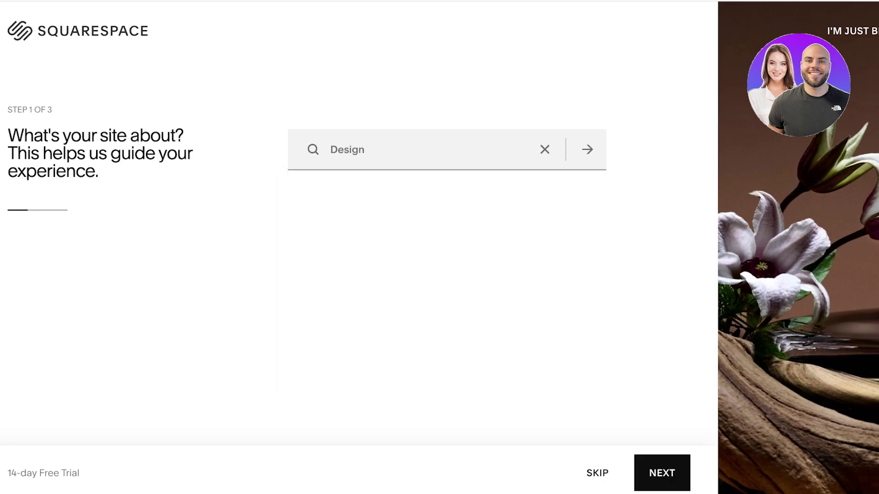
pyautogui.click(588, 150)
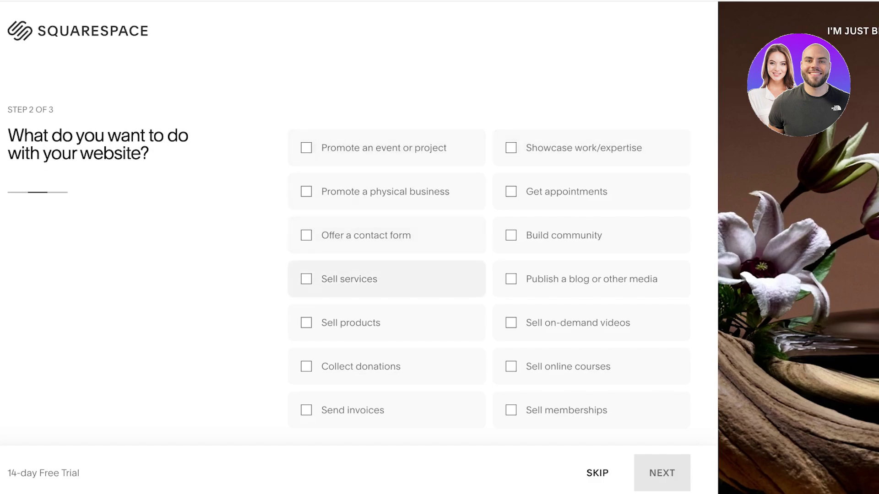
pyautogui.click(306, 322)
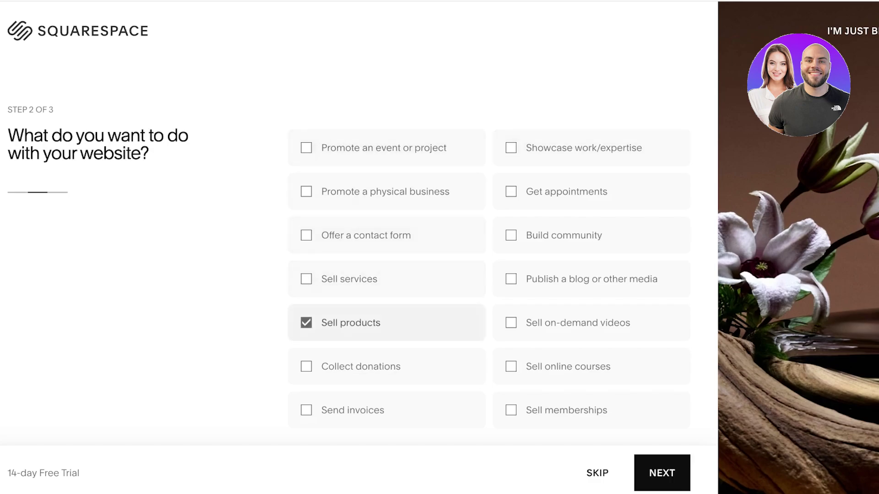
pyautogui.click(662, 473)
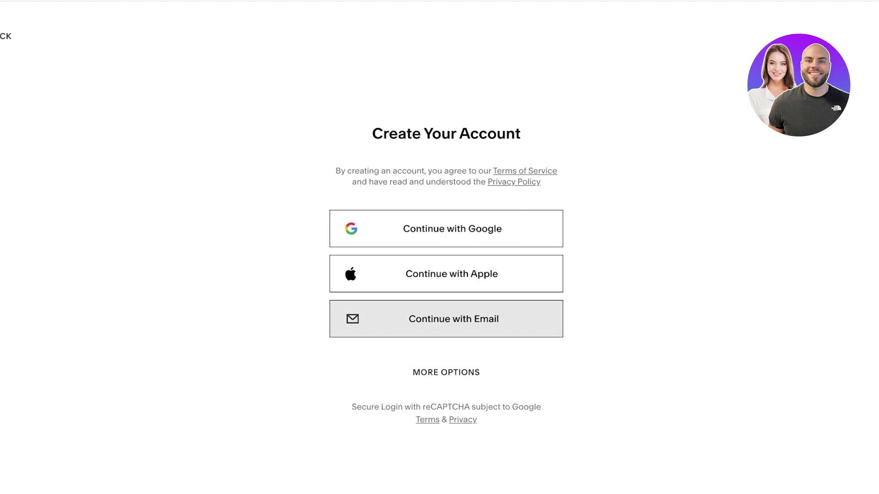
# Continue the account creation with Google and accept Google as the login method.
pyautogui.click(446, 229)
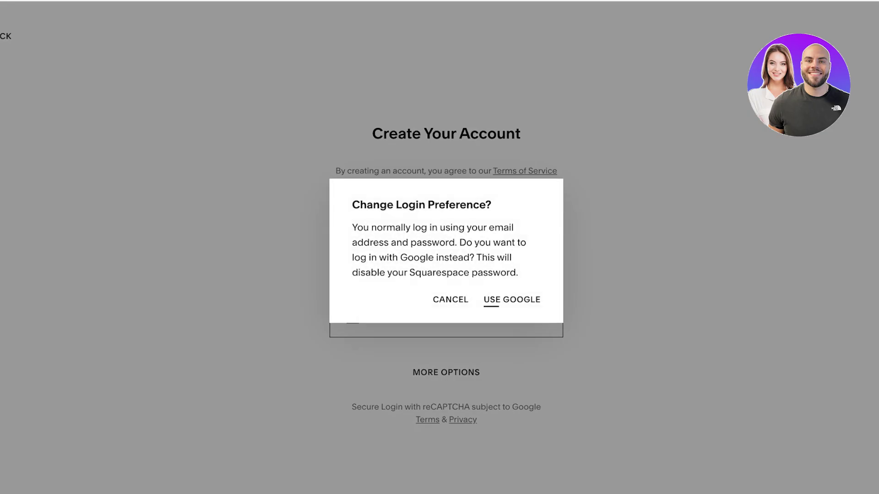
pyautogui.click(512, 299)
pyautogui.click(528, 281)
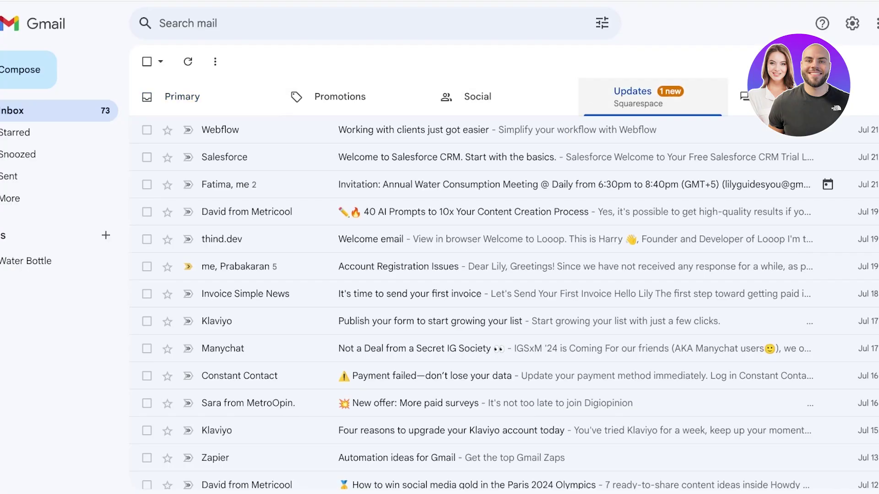
# Open the newest Squarespace email among Gmail's Updates, and open the existing site's options in the Squarespace dashboard.
pyautogui.click(634, 95)
pyautogui.click(412, 130)
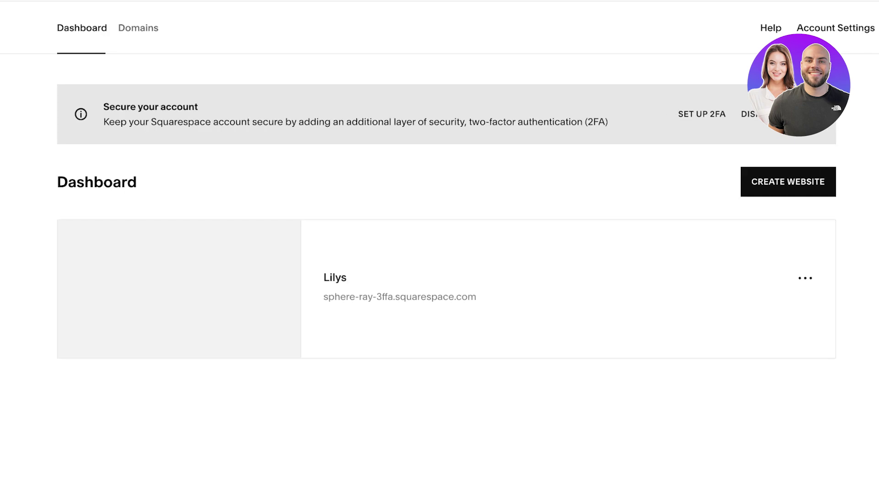
pyautogui.click(805, 278)
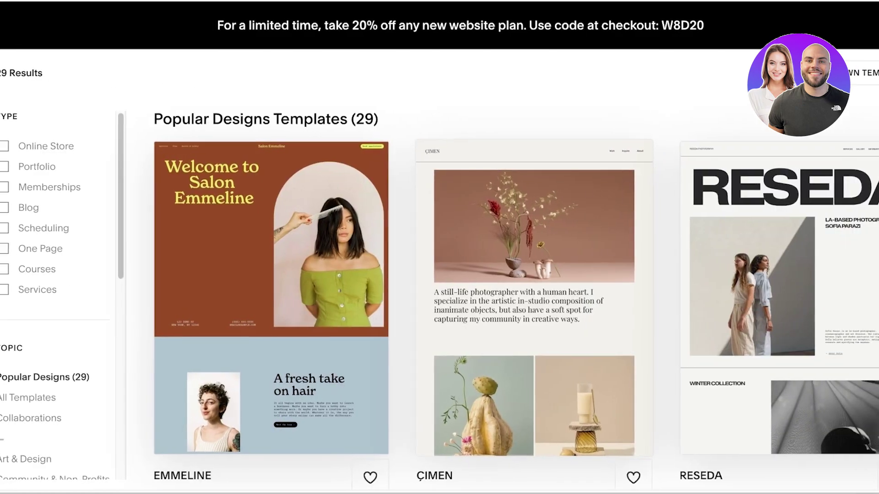
# Filter the Squarespace template gallery by the Online Store type.
pyautogui.scroll(-20, 503, 274)
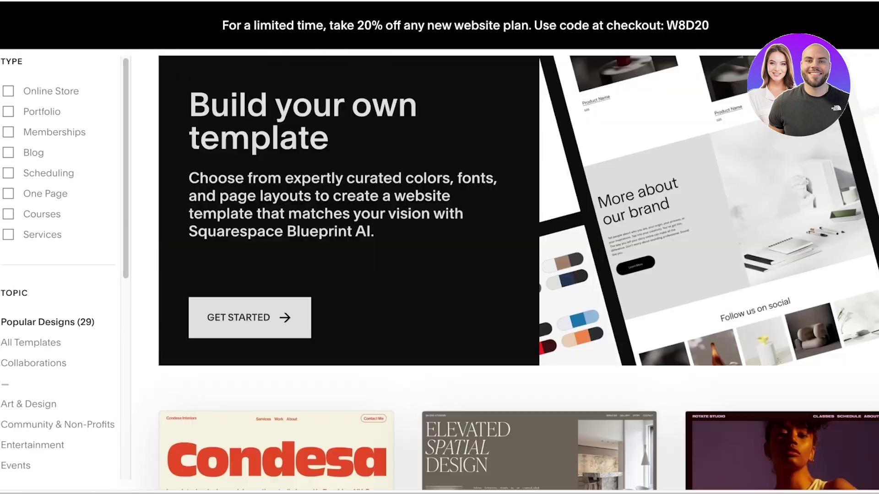
pyautogui.scroll(-20, 504, 275)
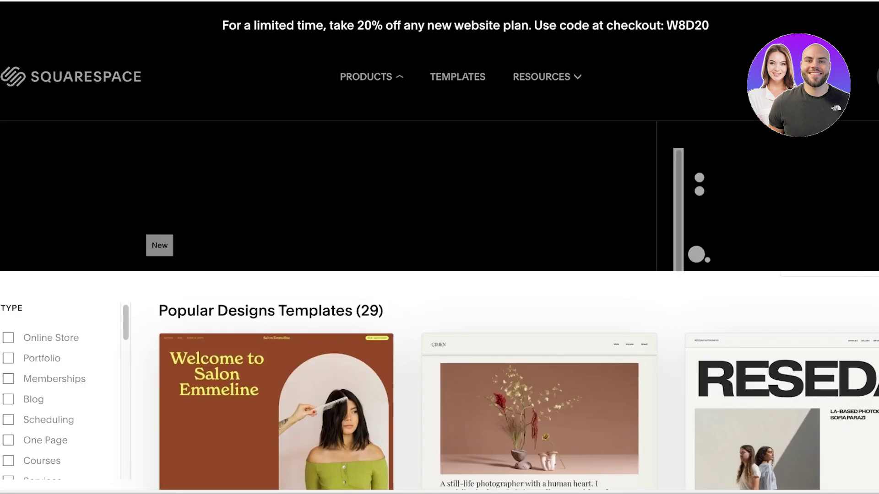
pyautogui.scroll(-5, 439, 270)
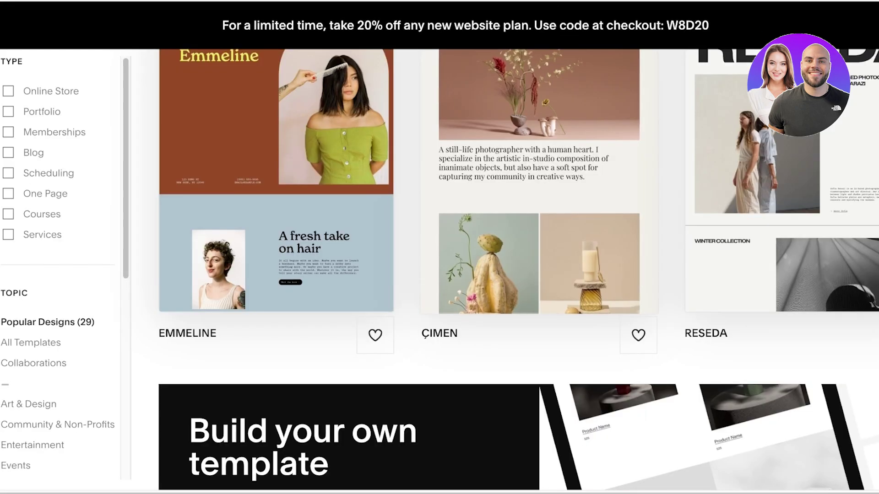
pyautogui.click(8, 92)
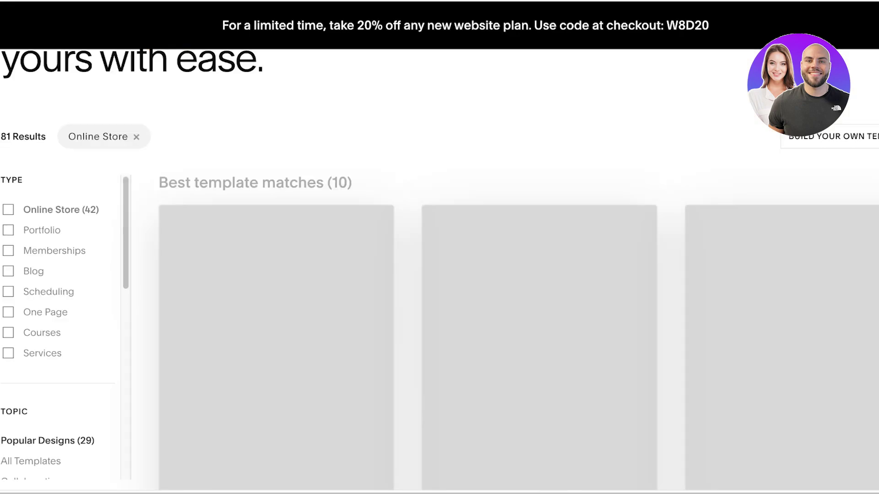
# Examine the Online Store template matches and the available topic filters.
pyautogui.scroll(3, 439, 270)
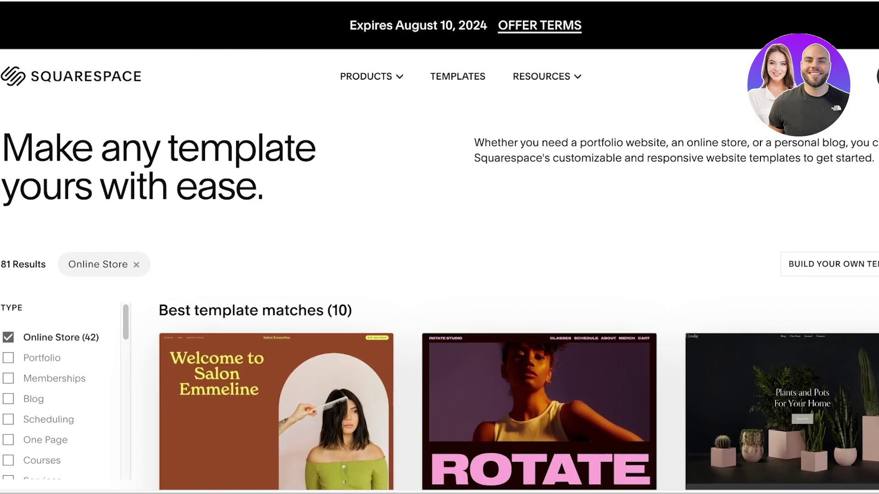
pyautogui.scroll(-3, 440, 270)
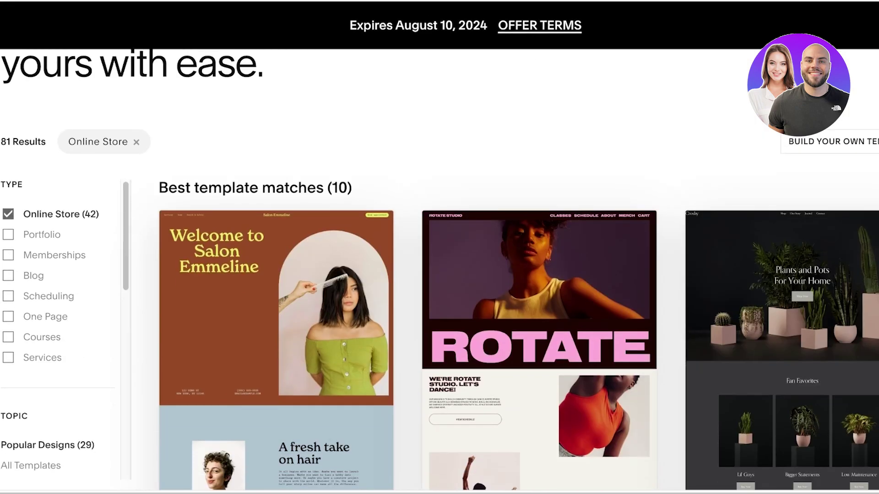
pyautogui.scroll(-8, 60, 329)
pyautogui.scroll(8, 59, 329)
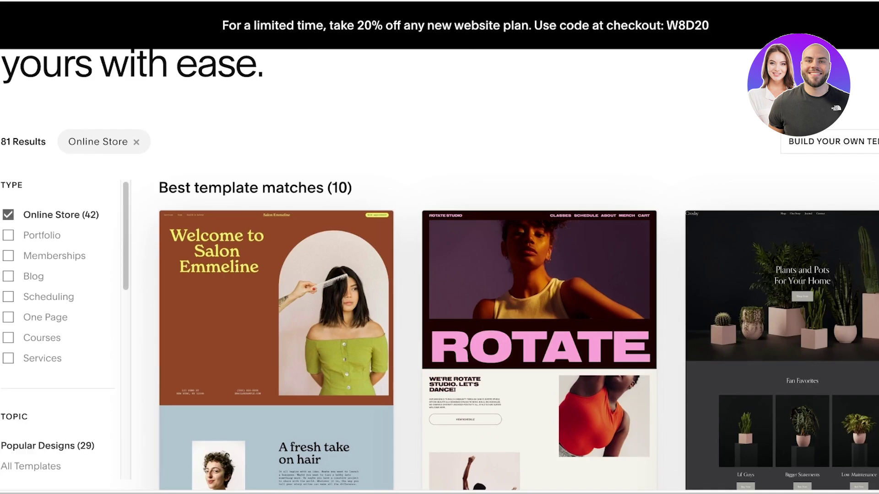
pyautogui.scroll(-9, 64, 329)
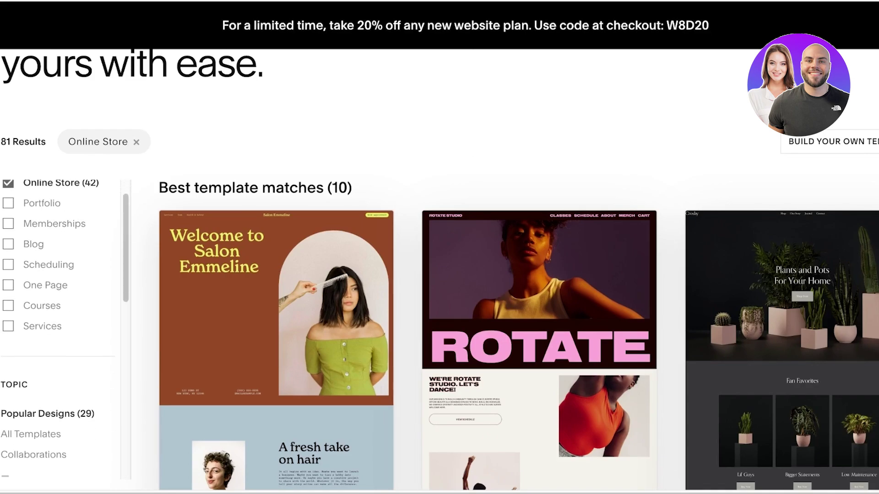
pyautogui.scroll(-8, 64, 328)
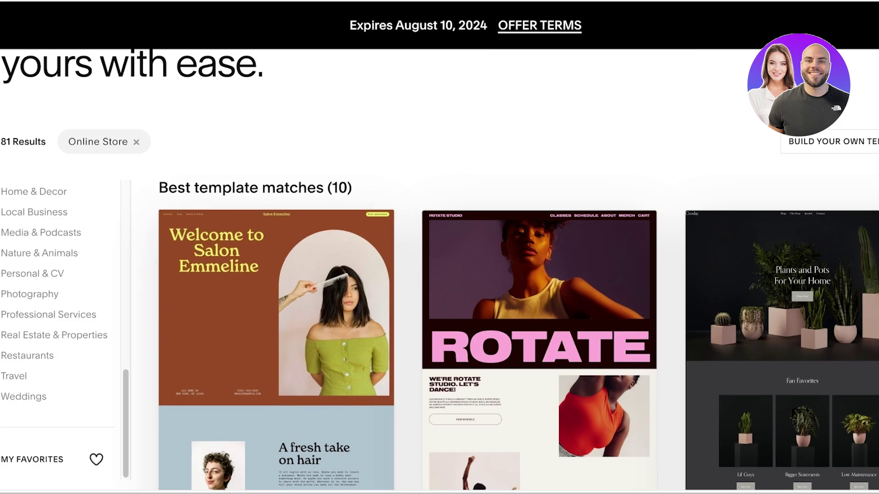
pyautogui.scroll(-4, 439, 274)
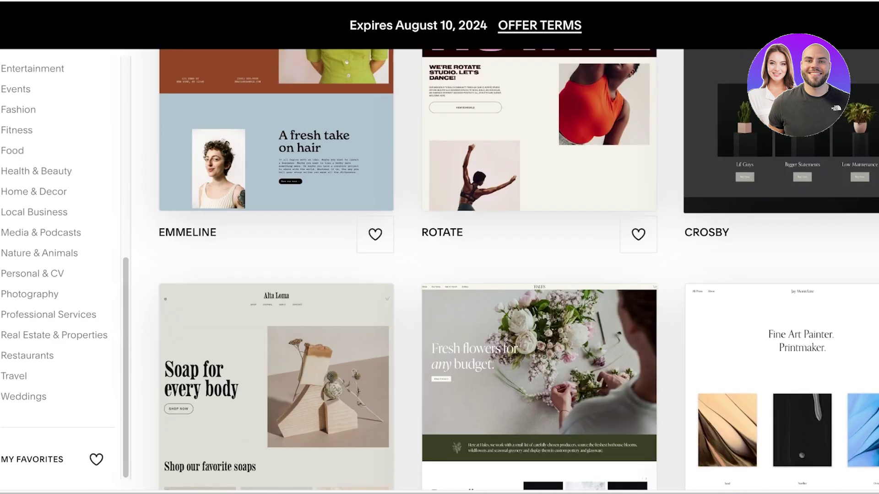
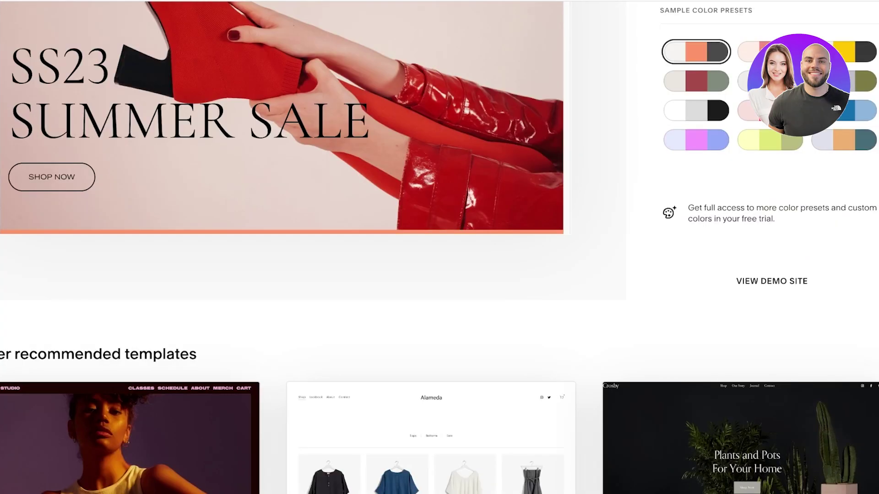
# Try several sample color presets on the Zaatar template, including the yellow, blue, monochrome and purple ones.
pyautogui.scroll(5, 302, 247)
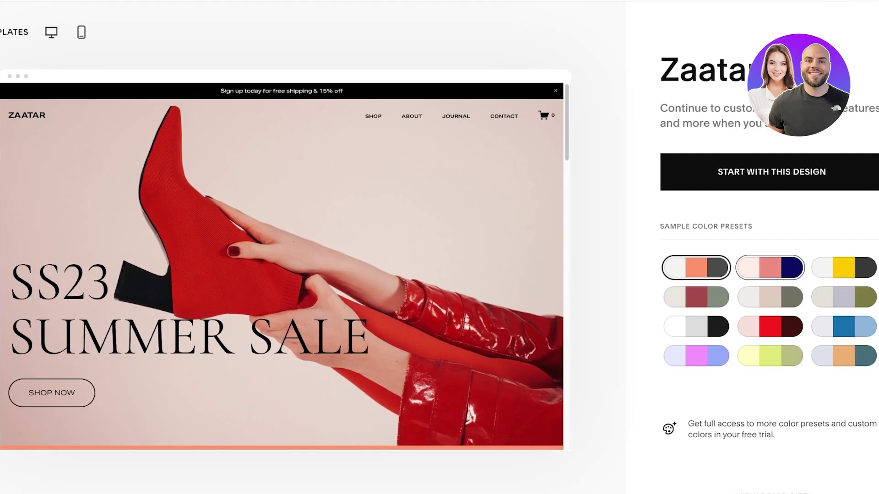
pyautogui.click(770, 267)
pyautogui.click(844, 268)
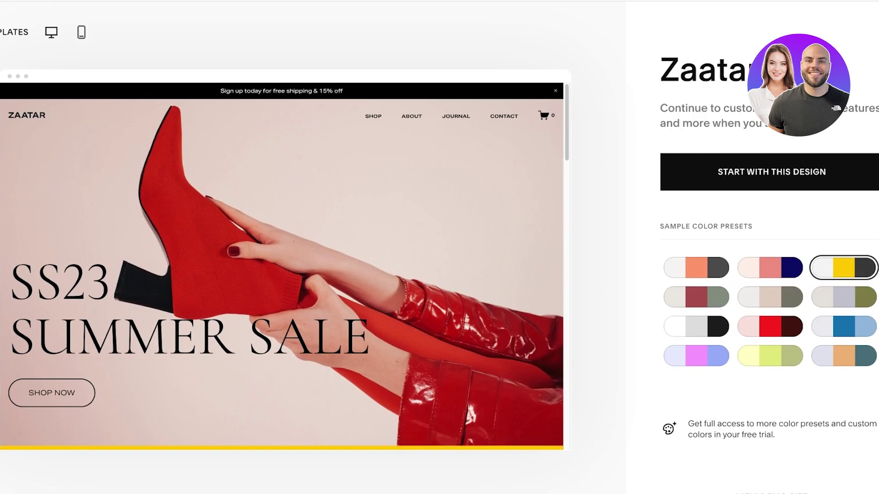
pyautogui.click(844, 297)
pyautogui.click(843, 326)
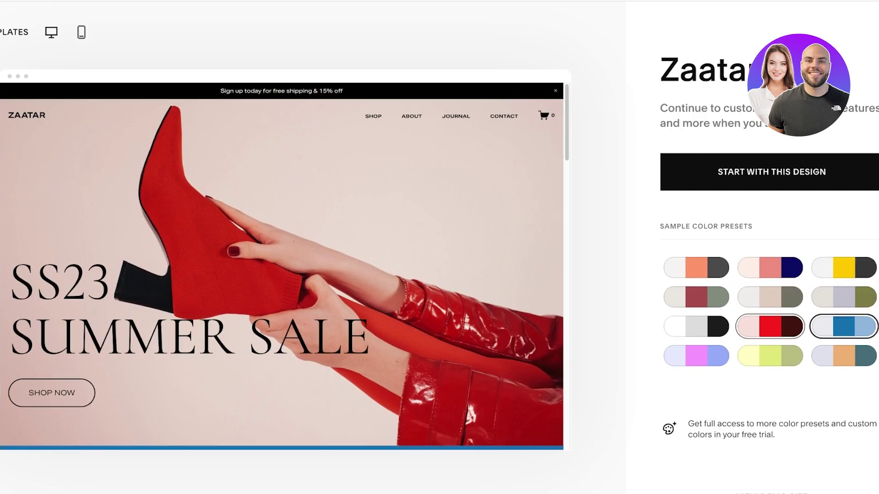
pyautogui.click(770, 326)
pyautogui.click(696, 326)
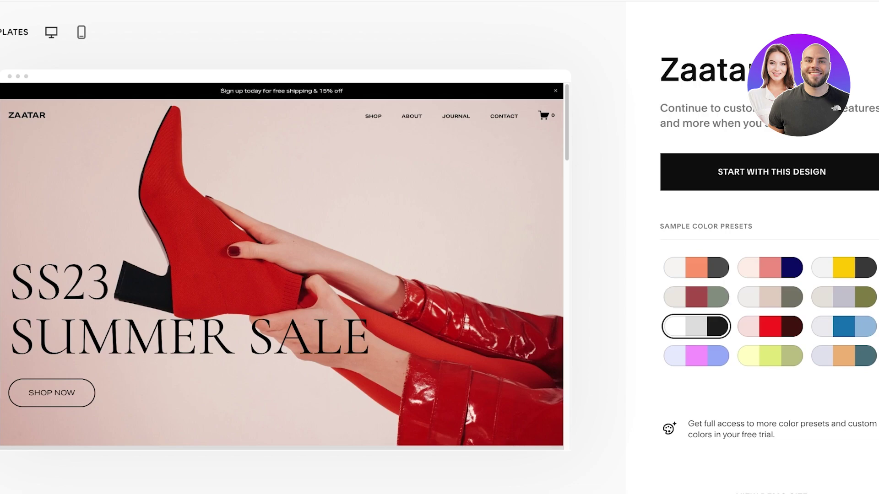
pyautogui.click(696, 355)
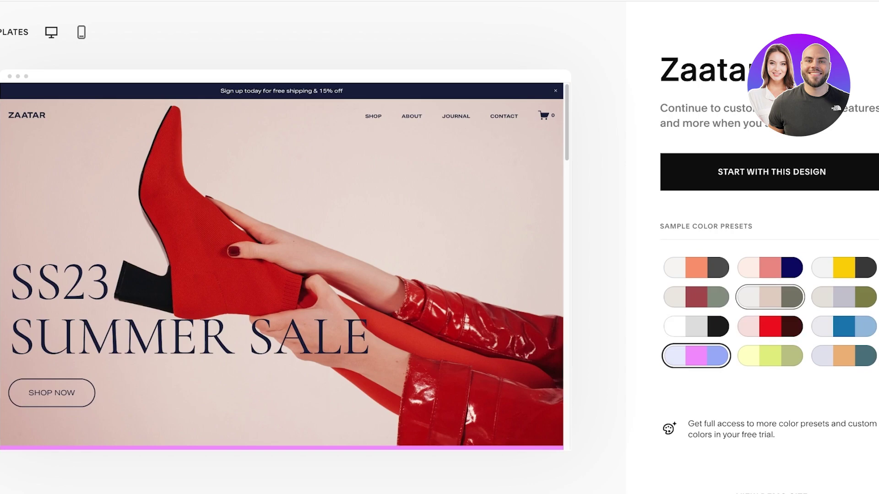
# Apply the cream, pink and navy color preset to the Zaatar template and start a site with this design.
pyautogui.click(770, 267)
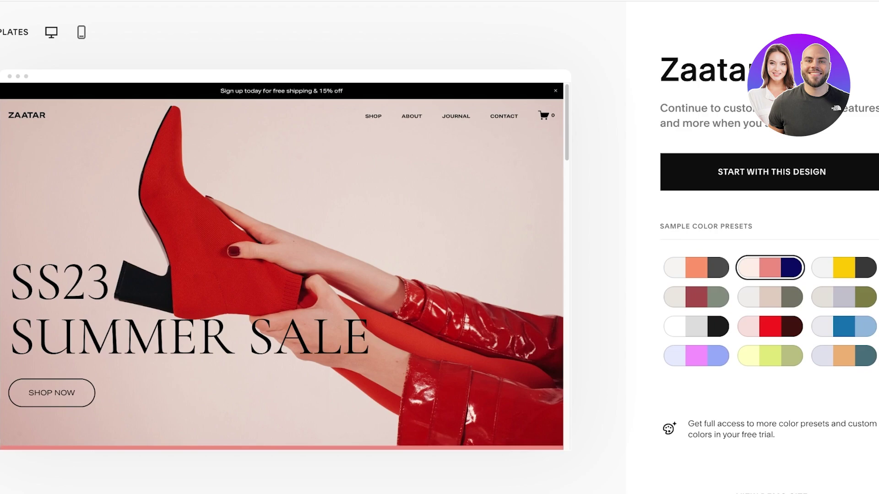
pyautogui.click(771, 172)
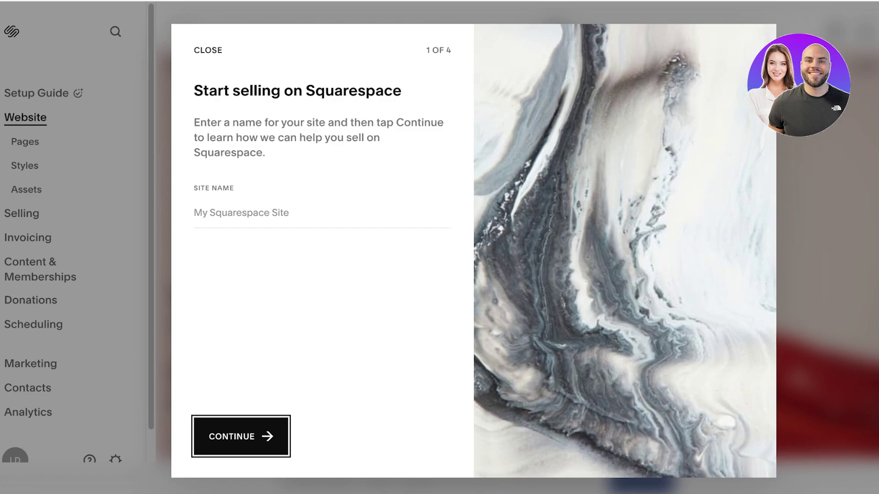
# Name the new site Lilys and continue to the second page of the selling introduction.
pyautogui.click(195, 212)
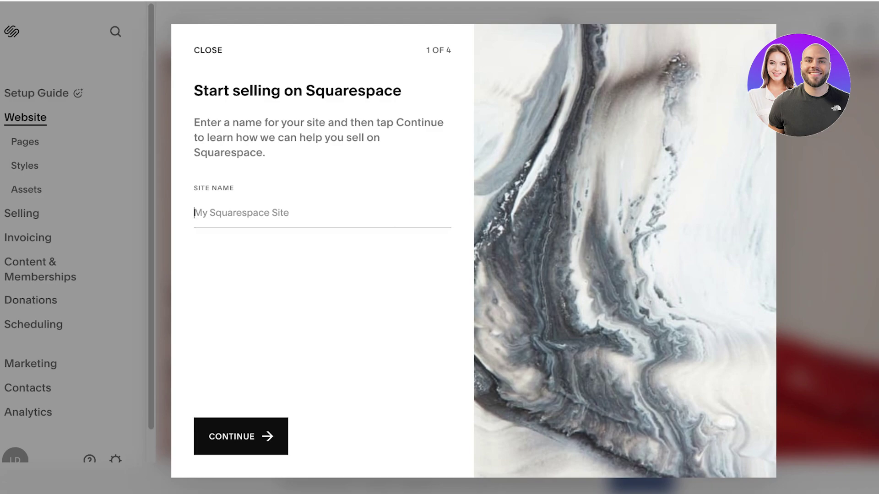
pyautogui.write('Lilys')
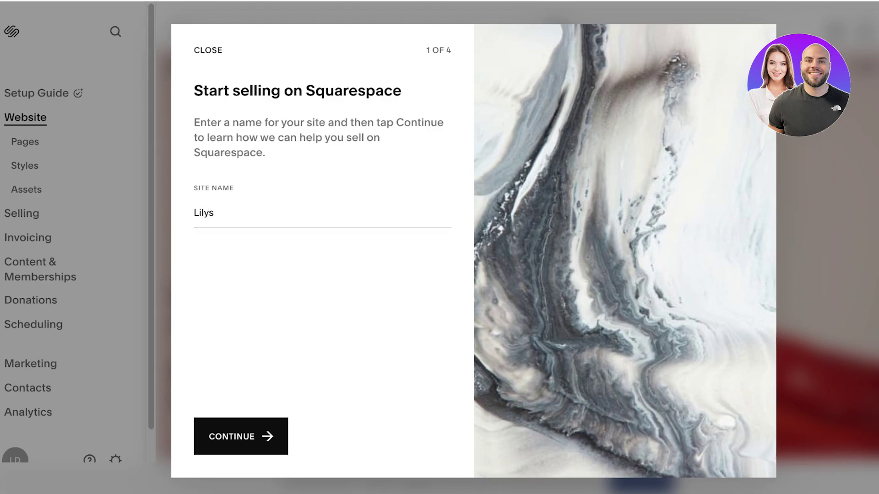
pyautogui.press('Return')
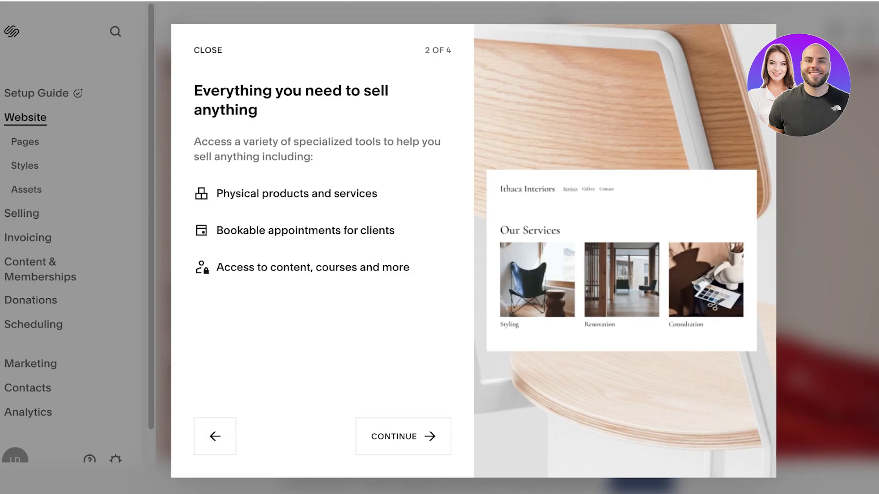
# Go through the remaining pages of the selling introduction and finish it.
pyautogui.press('Return')
pyautogui.press('Return')
pyautogui.press('Return')
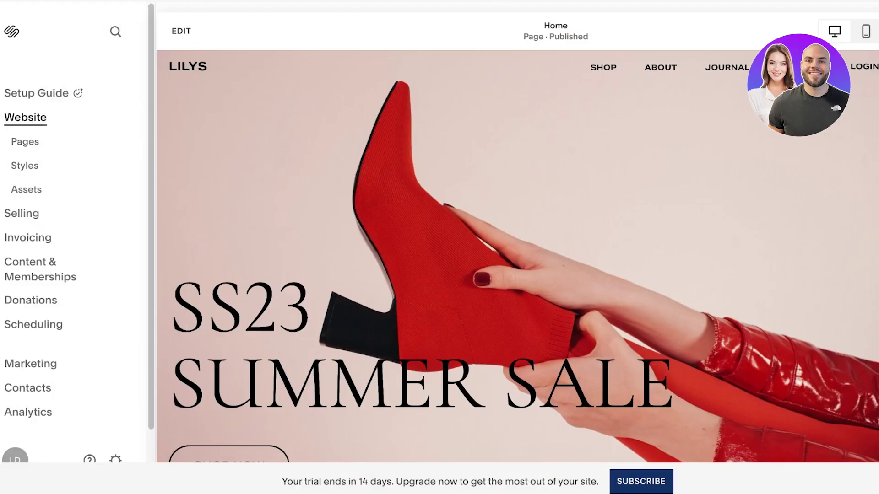
# Examine the home page from its header to its footer, both in the preview and in the page editor.
pyautogui.scroll(-14, 518, 256)
pyautogui.scroll(14, 517, 257)
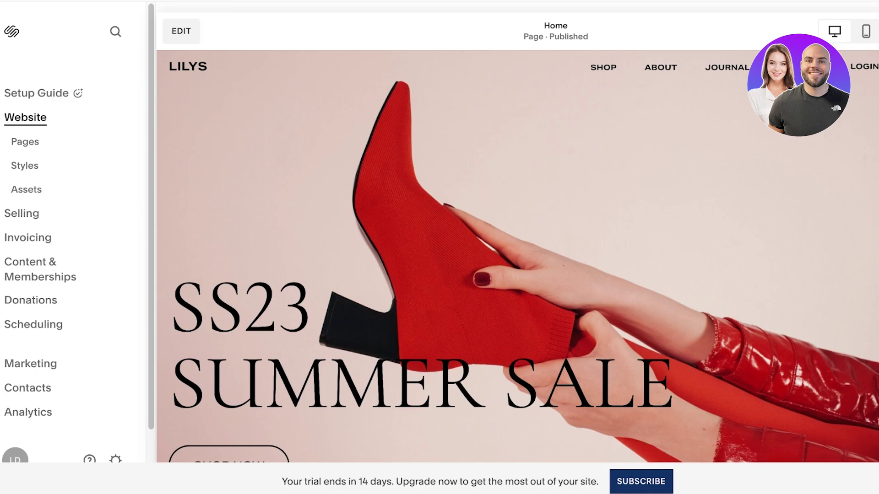
pyautogui.scroll(-4, 517, 256)
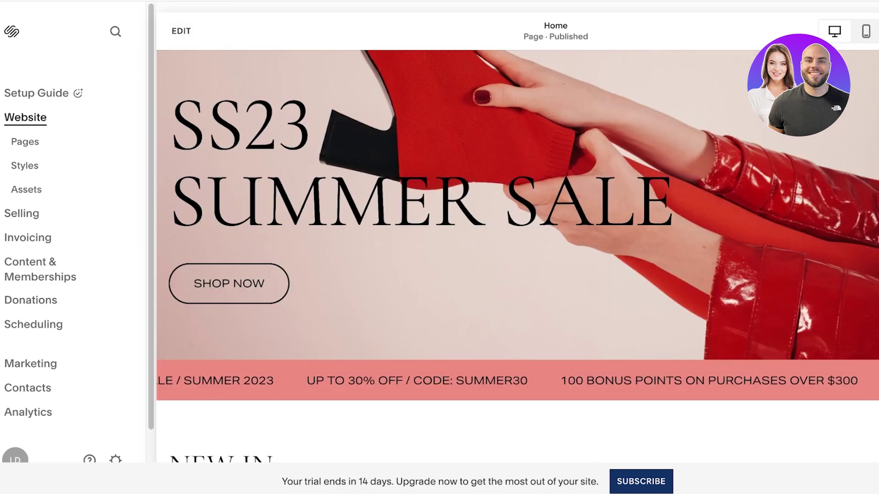
pyautogui.scroll(3, 517, 256)
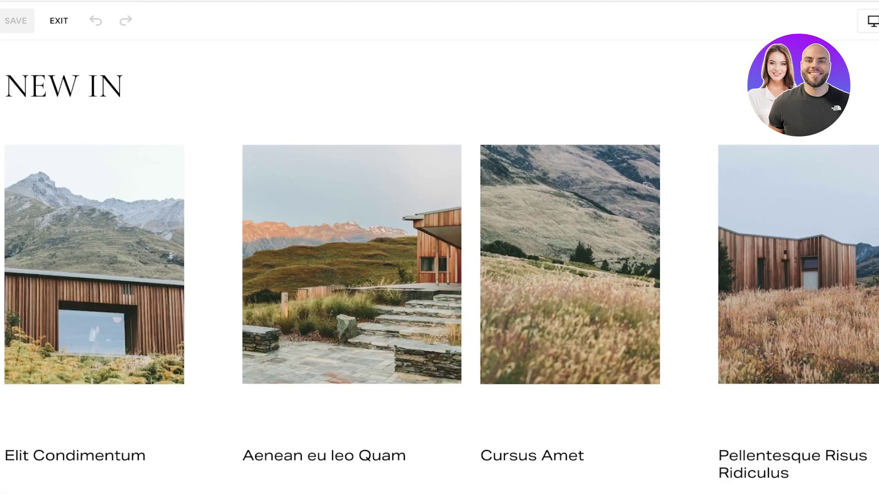
pyautogui.scroll(-6, 439, 266)
pyautogui.scroll(10, 439, 266)
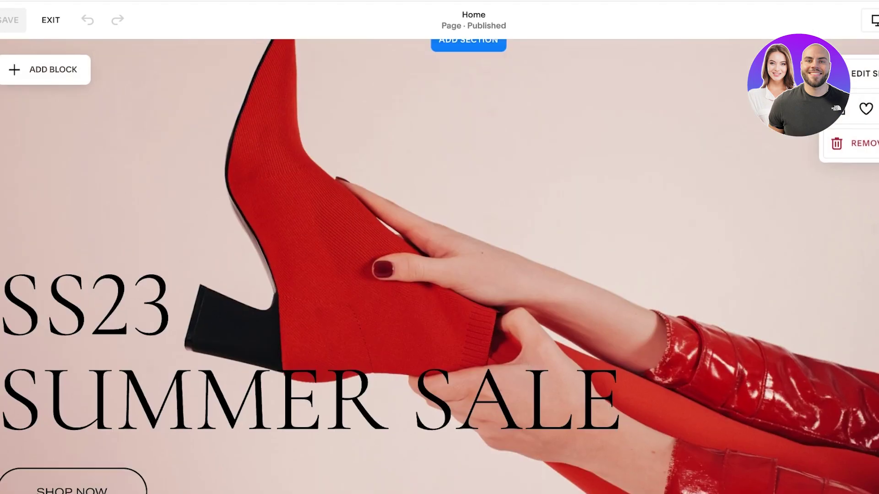
pyautogui.scroll(2, 440, 266)
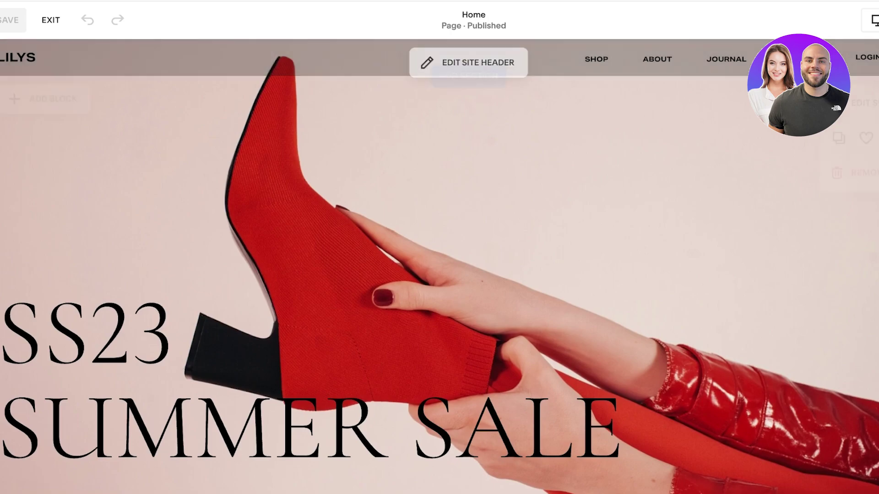
pyautogui.scroll(-20, 440, 267)
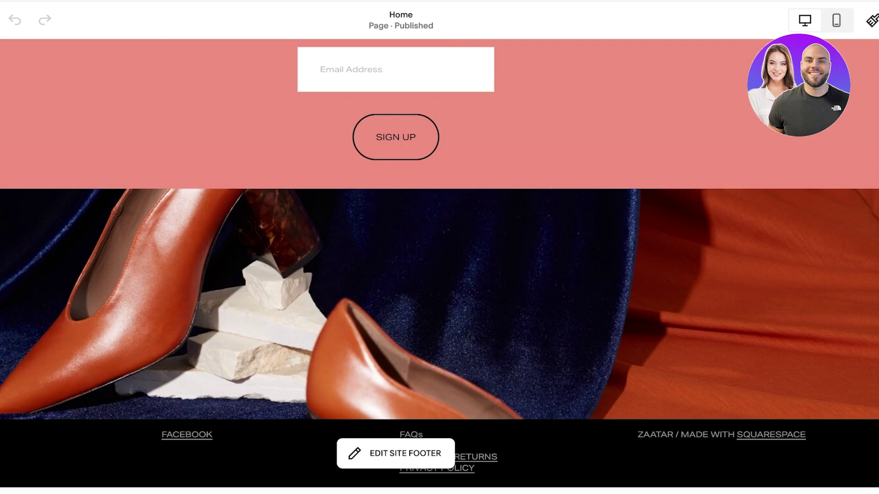
pyautogui.scroll(20, 439, 266)
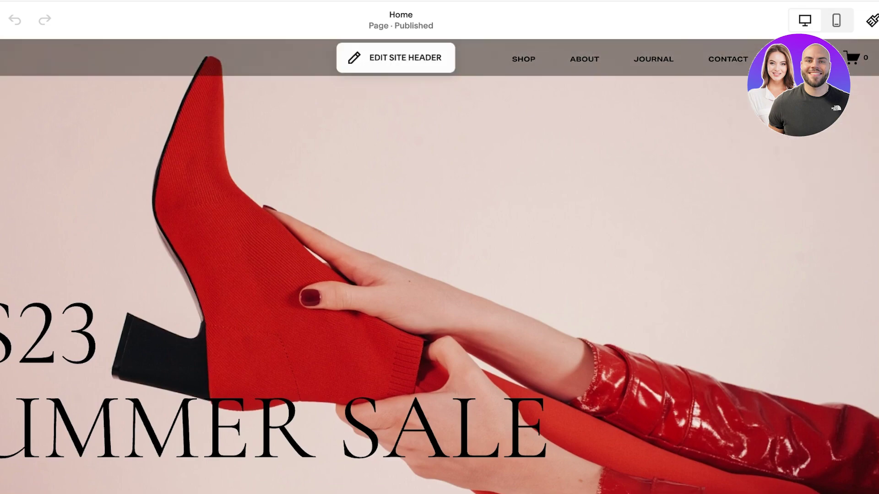
pyautogui.scroll(-1, 439, 265)
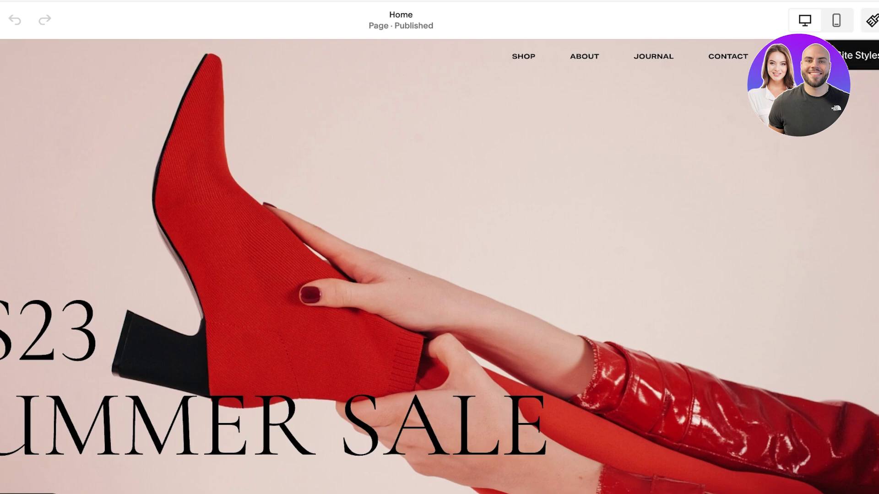
# Review the font, color, button and form options in the site styles.
pyautogui.click(872, 20)
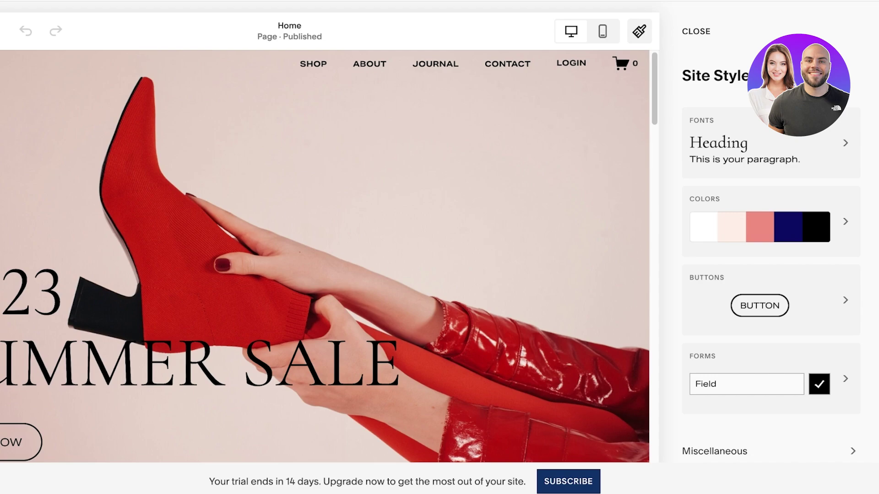
pyautogui.scroll(-1, 771, 274)
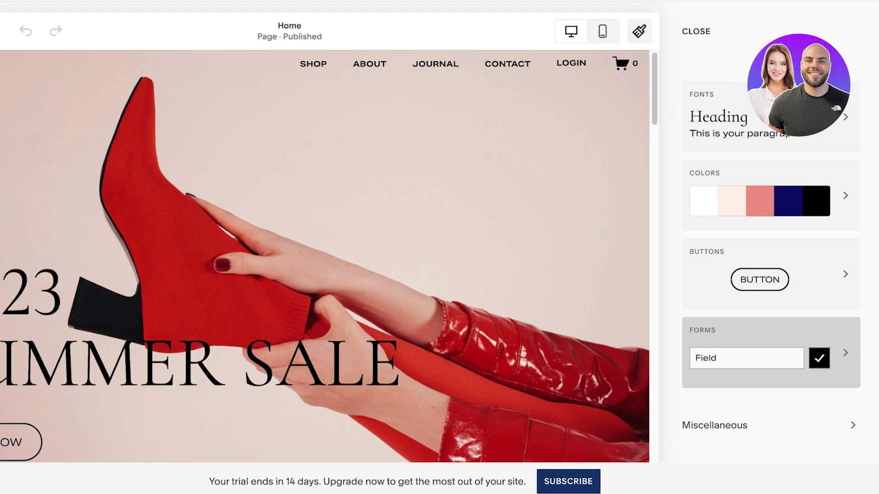
pyautogui.click(696, 31)
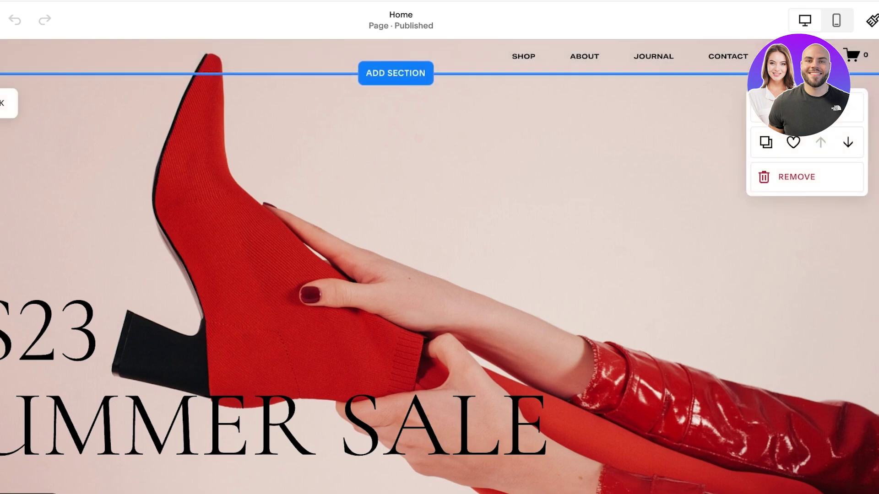
# Compare several site header layouts and apply the one with the logo centered above the navigation links.
pyautogui.click(807, 107)
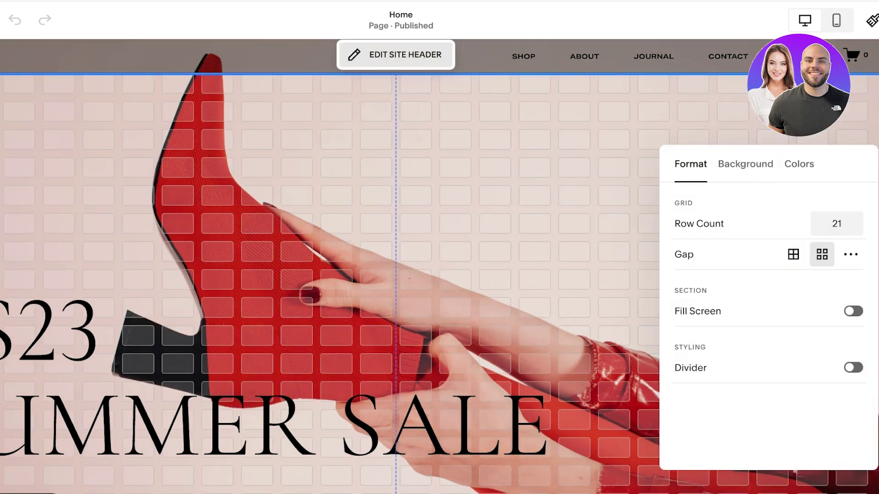
pyautogui.click(396, 54)
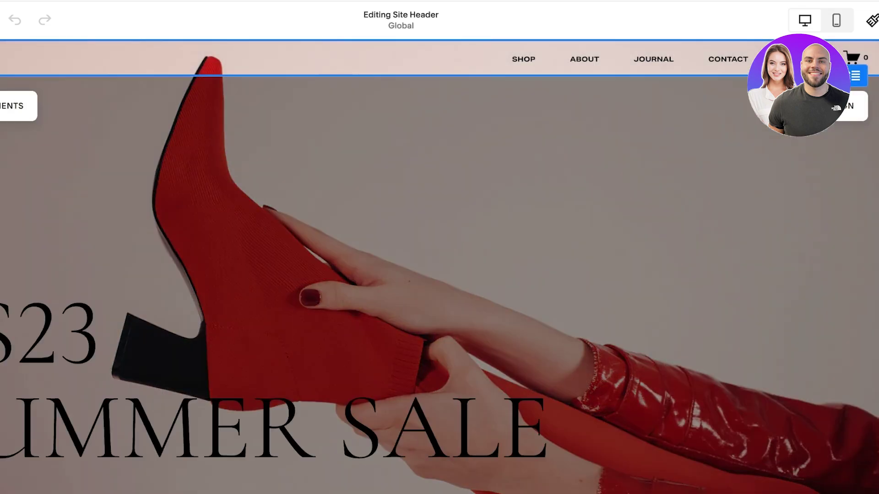
pyautogui.click(830, 106)
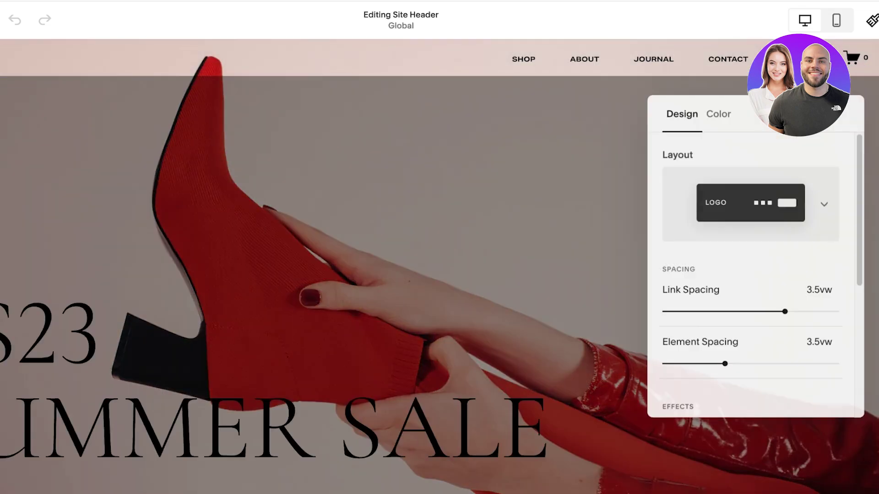
pyautogui.click(750, 204)
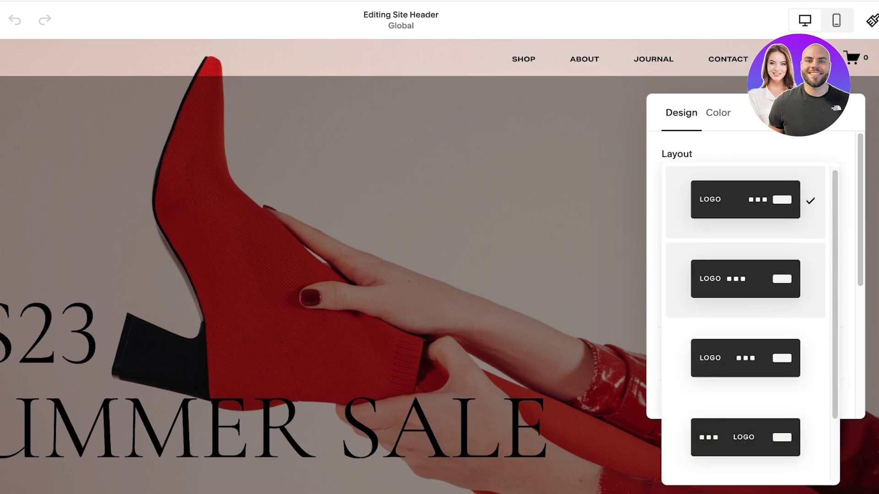
pyautogui.click(745, 281)
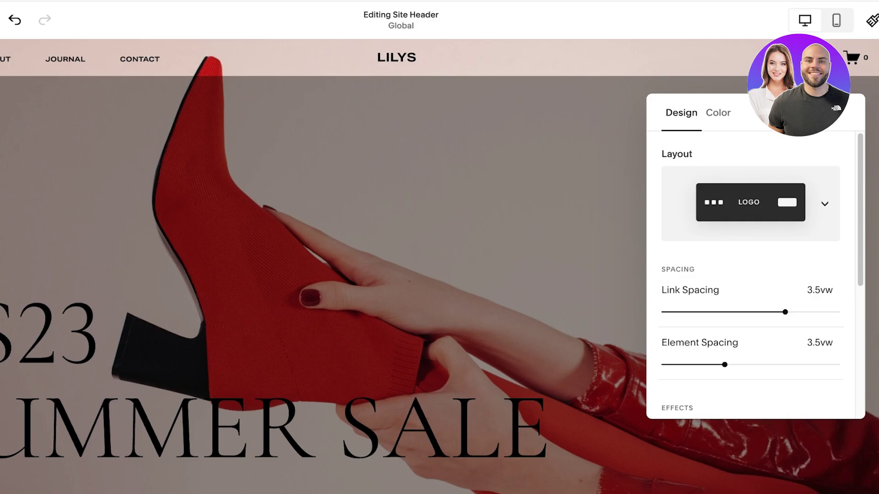
pyautogui.click(751, 202)
pyautogui.click(751, 373)
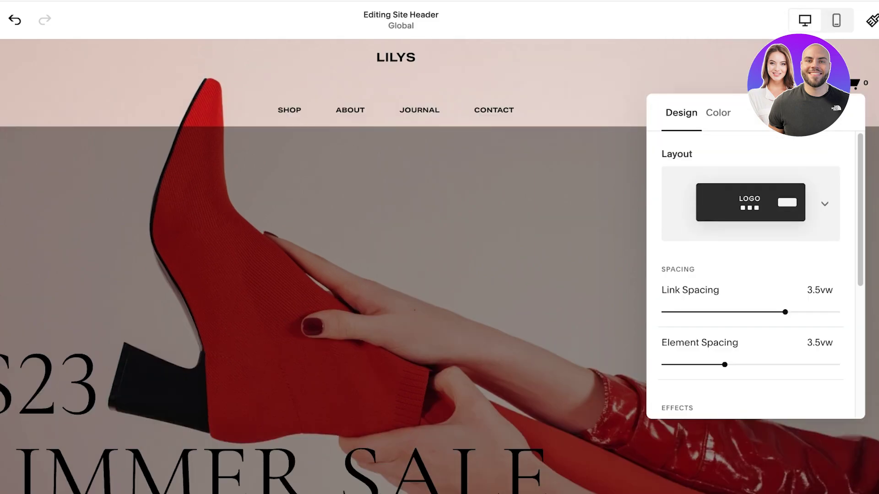
pyautogui.click(751, 204)
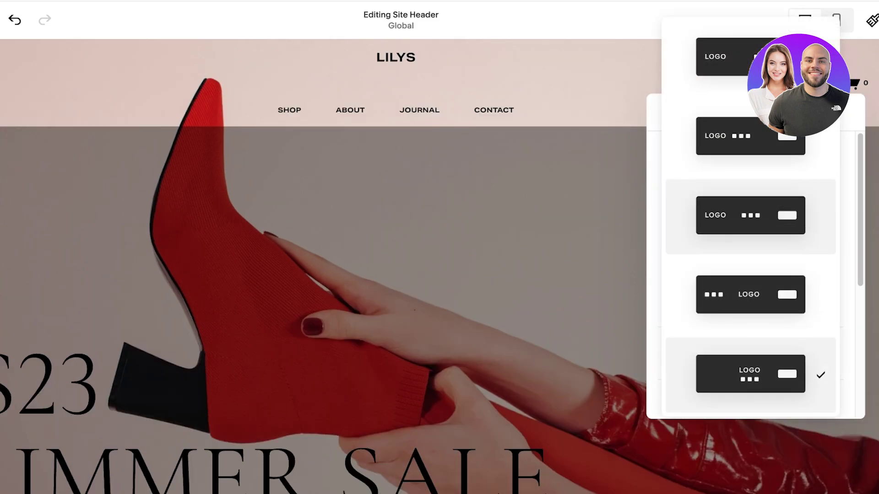
pyautogui.click(750, 294)
pyautogui.click(751, 202)
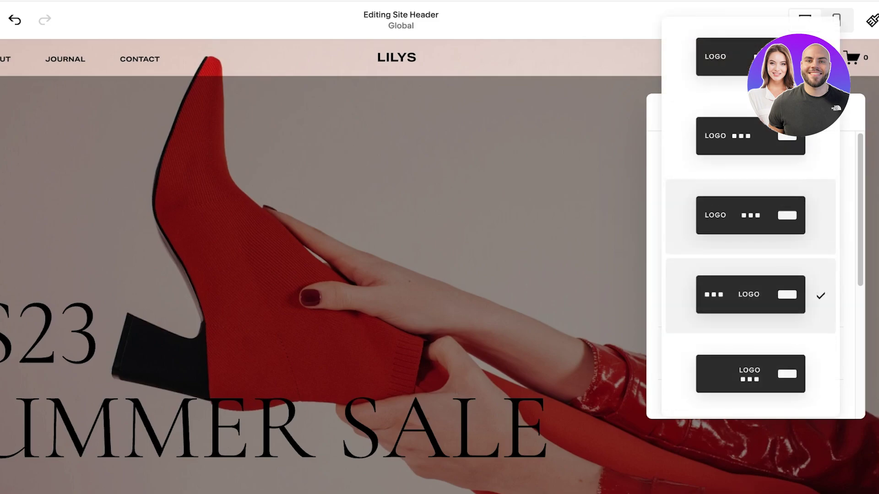
pyautogui.click(751, 373)
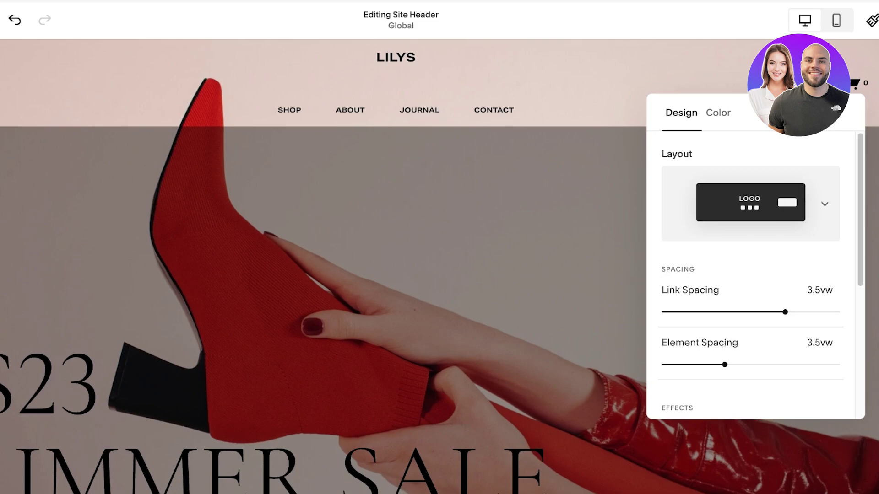
pyautogui.press('Escape')
# Increase the site header's height to about 1.3vw.
pyautogui.scroll(-1, 396, 266)
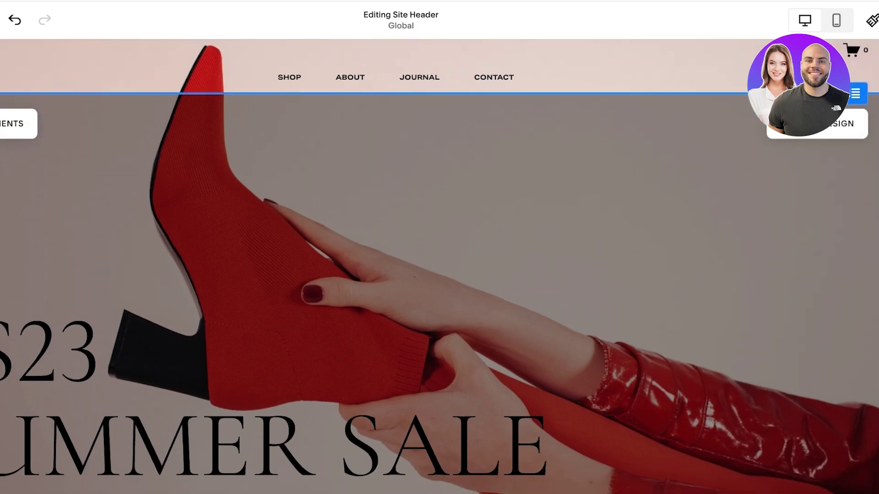
pyautogui.scroll(1, 396, 267)
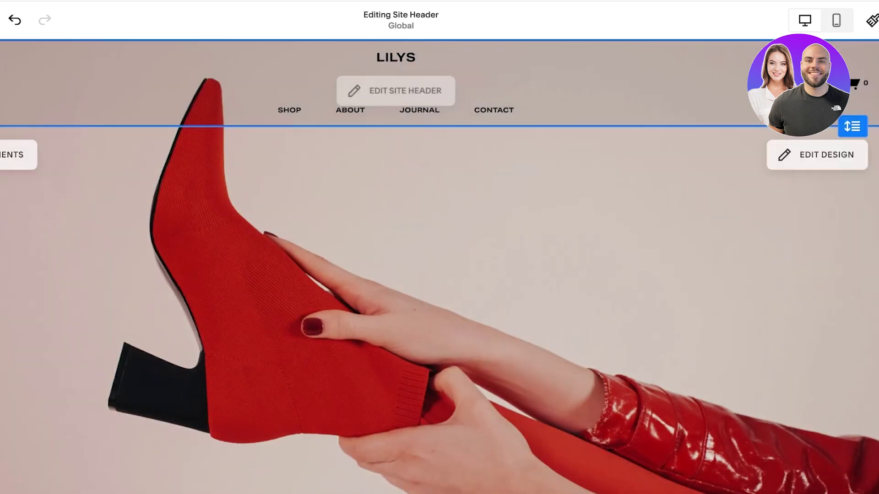
pyautogui.scroll(-1, 439, 302)
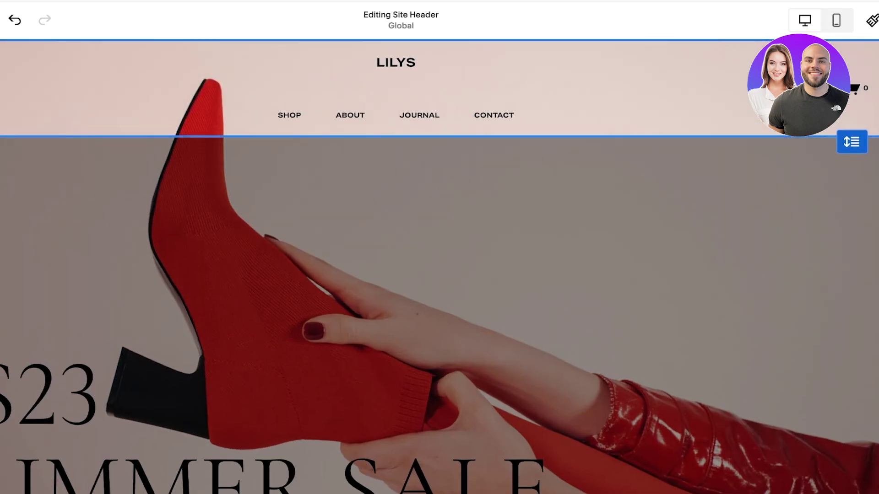
pyautogui.moveTo(852, 117); pyautogui.dragTo(852, 136)
# Review the site header's spacing, effects, size and width options and its color modes, keep Adaptive, and leave header editing.
pyautogui.click(817, 156)
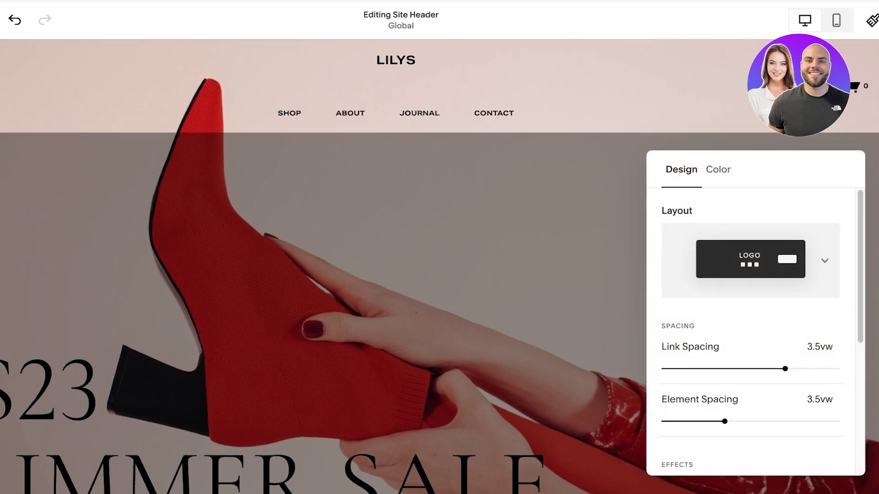
pyautogui.scroll(-5, 755, 320)
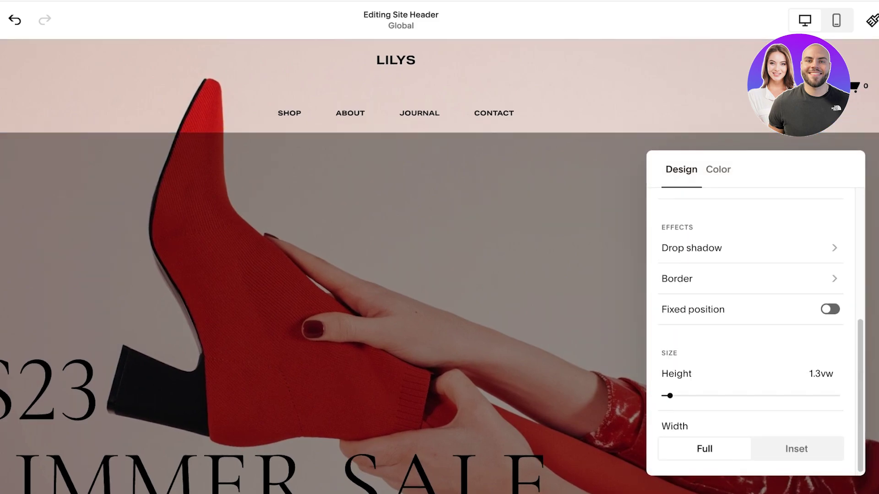
pyautogui.scroll(3, 755, 320)
pyautogui.scroll(-3, 755, 320)
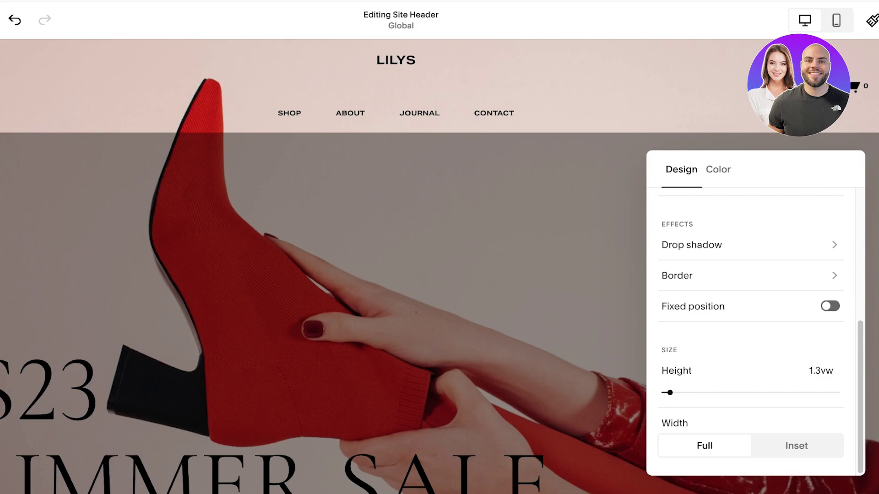
pyautogui.click(717, 169)
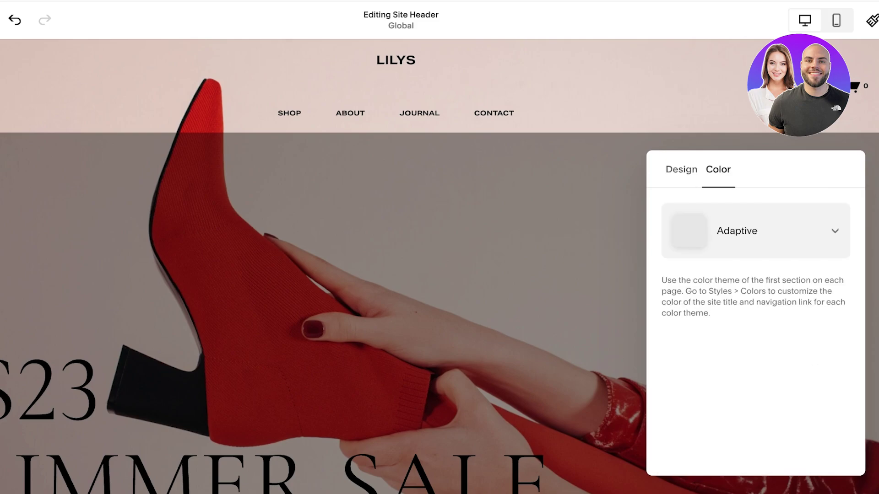
pyautogui.click(755, 231)
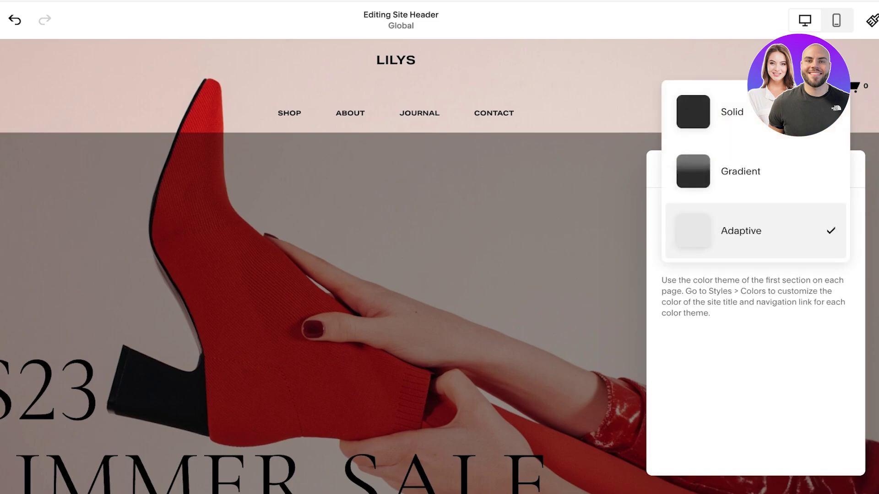
pyautogui.click(754, 231)
pyautogui.press('Escape')
pyautogui.scroll(-3, 440, 266)
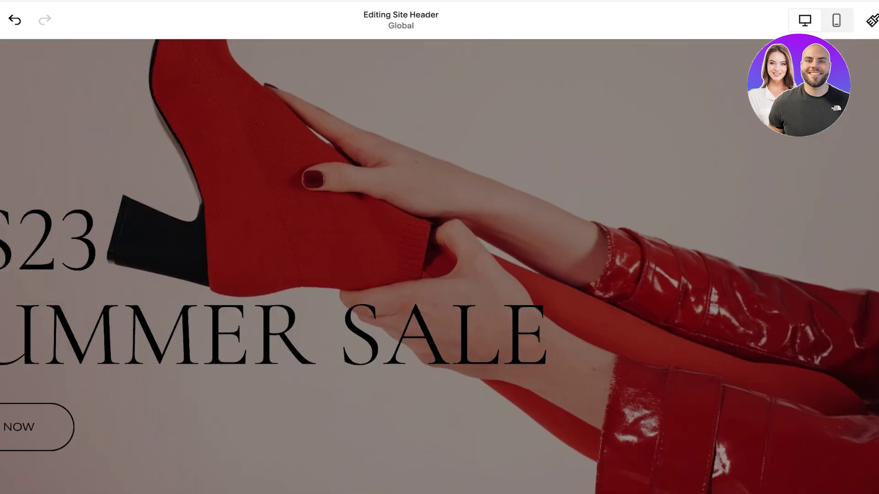
pyautogui.press('Escape')
# Replace the hero section's background image with MNGO2600.jpg.
pyautogui.scroll(-1, 439, 270)
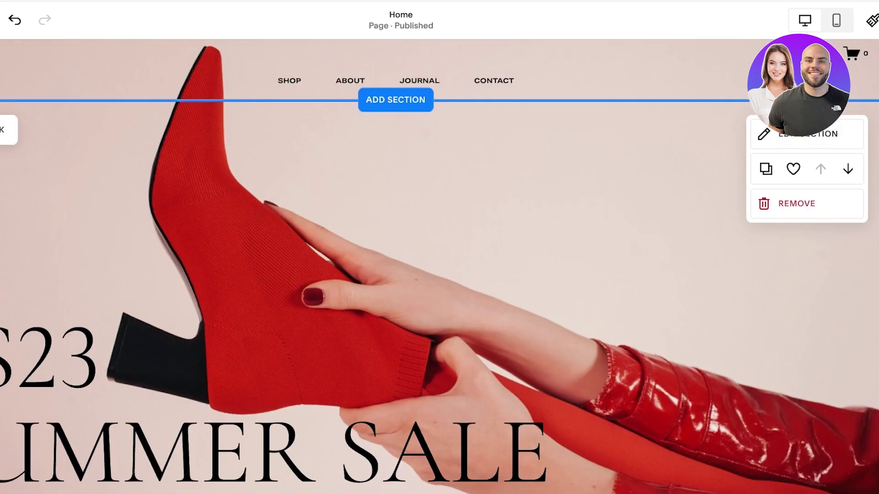
pyautogui.click(807, 134)
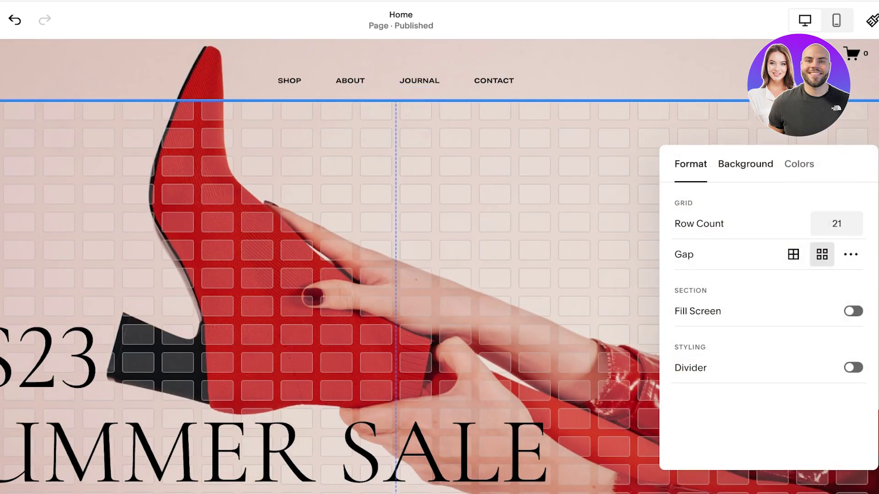
pyautogui.click(745, 164)
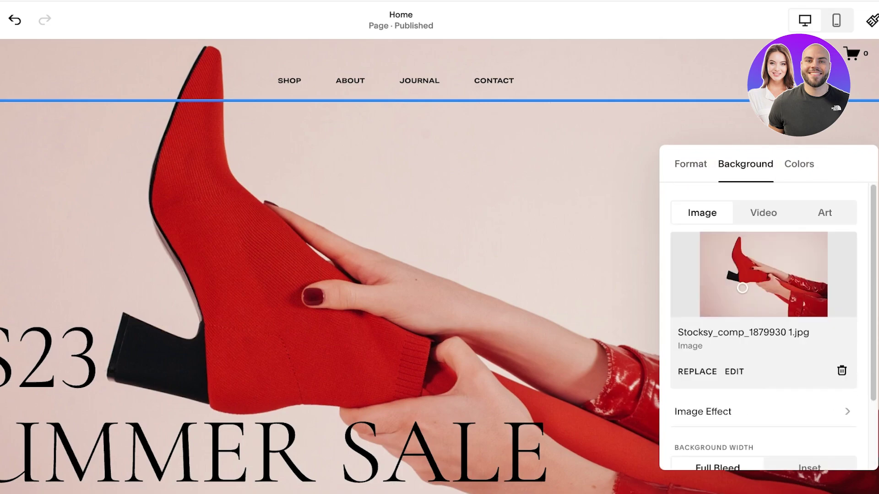
pyautogui.click(841, 370)
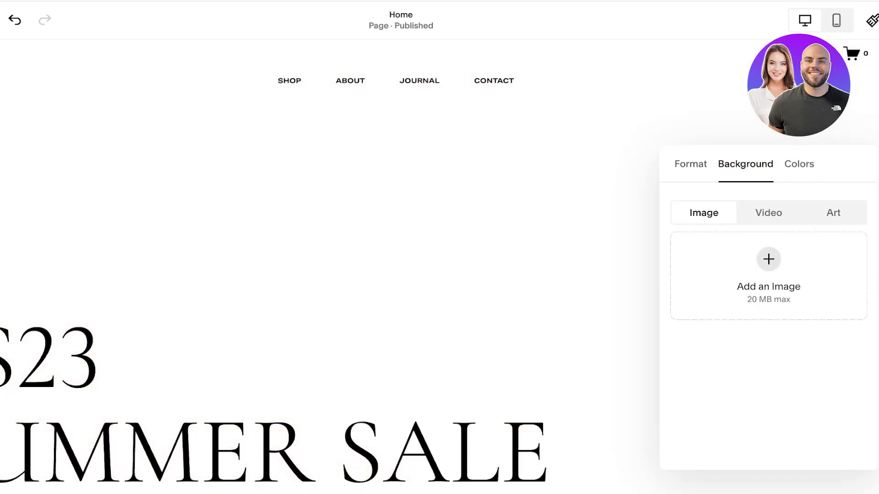
pyautogui.click(769, 259)
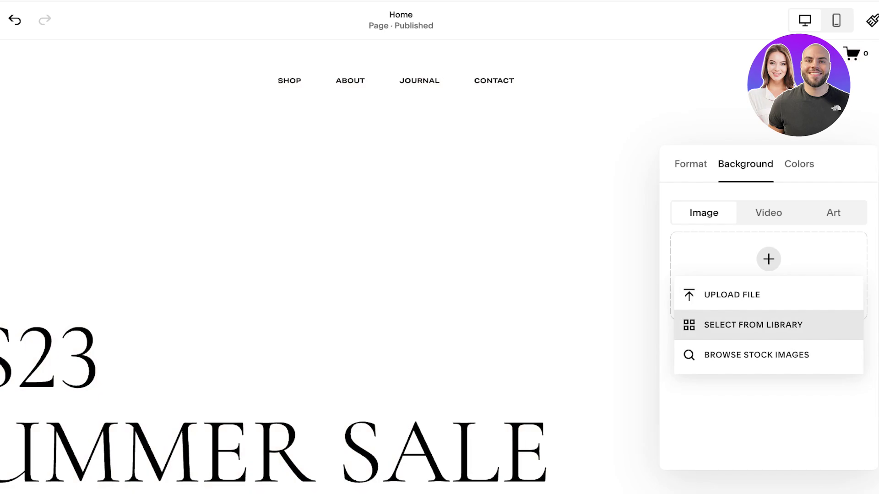
pyautogui.click(769, 324)
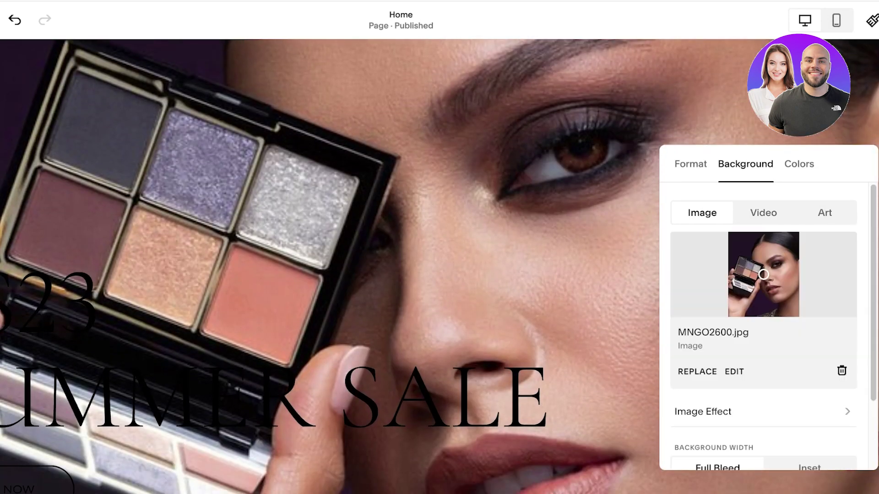
# Try shifting the hero background image's focal point toward the eyeshadow palette.
pyautogui.scroll(3, 329, 266)
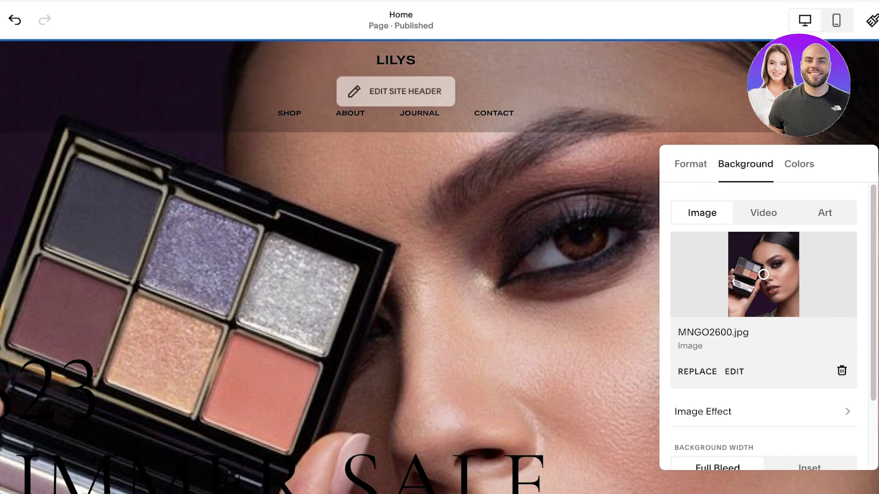
pyautogui.moveTo(764, 275)
pyautogui.mouseDown()
pyautogui.moveTo(747, 275)
pyautogui.moveTo(753, 266)
pyautogui.mouseUp()
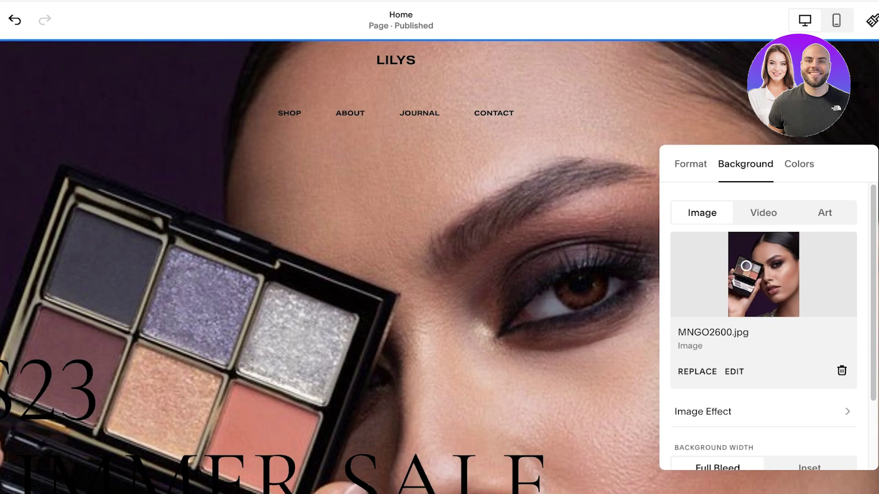
pyautogui.scroll(-6, 329, 266)
pyautogui.scroll(3, 329, 266)
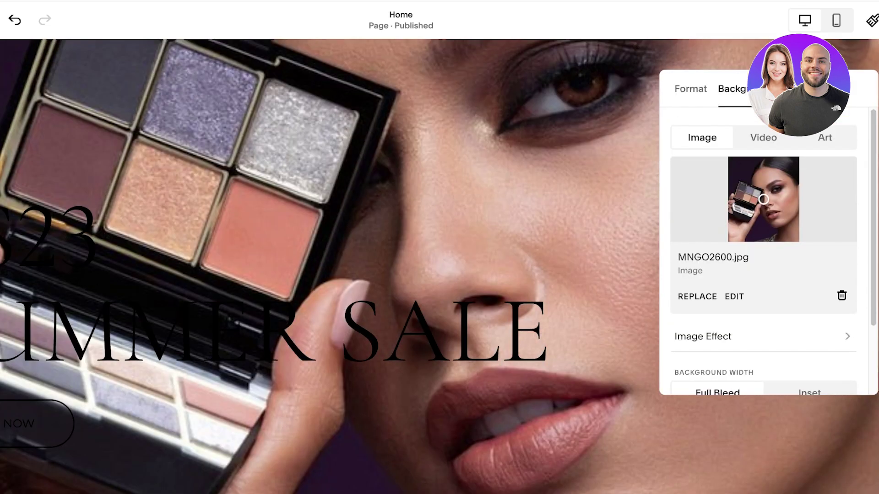
pyautogui.scroll(2, 330, 265)
pyautogui.press('Escape')
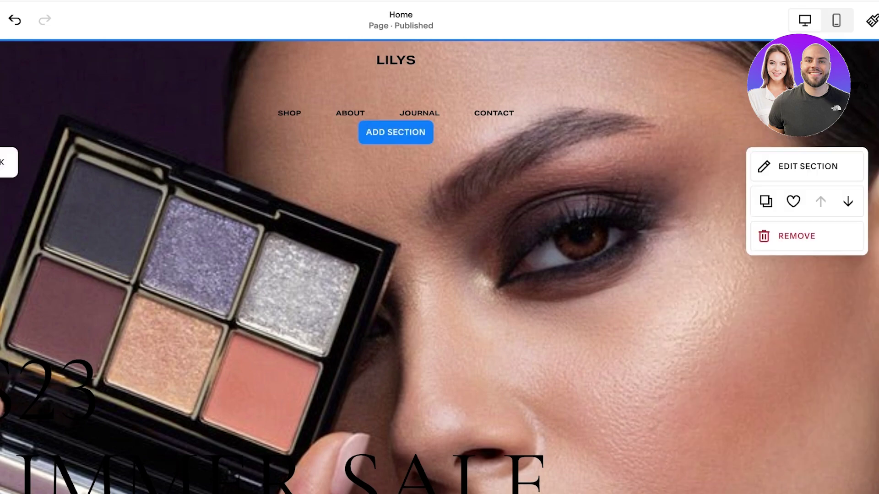
# Open the hero background image for editing and set its brightness to -40 and contrast to 10.
pyautogui.click(808, 166)
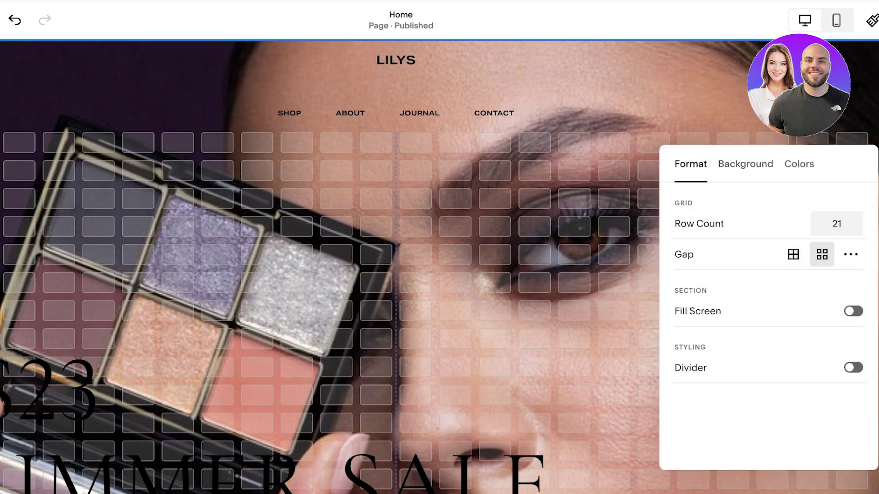
pyautogui.click(745, 163)
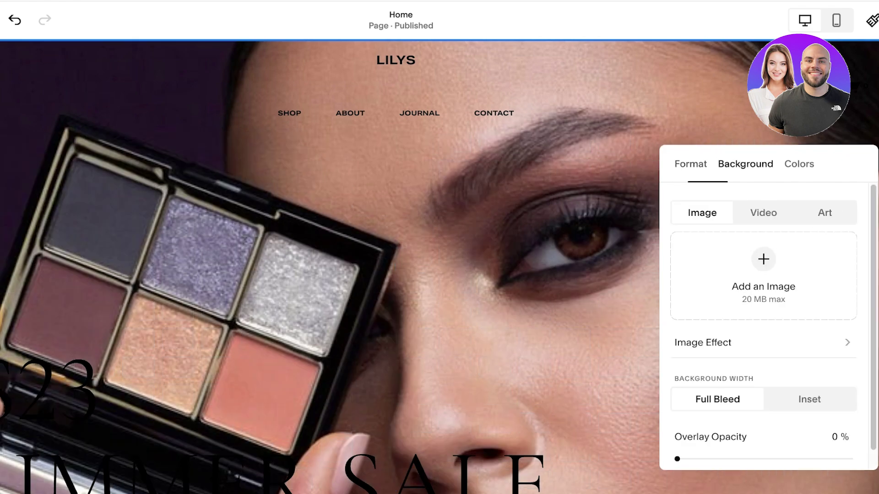
pyautogui.scroll(-1, 763, 242)
pyautogui.scroll(1, 763, 320)
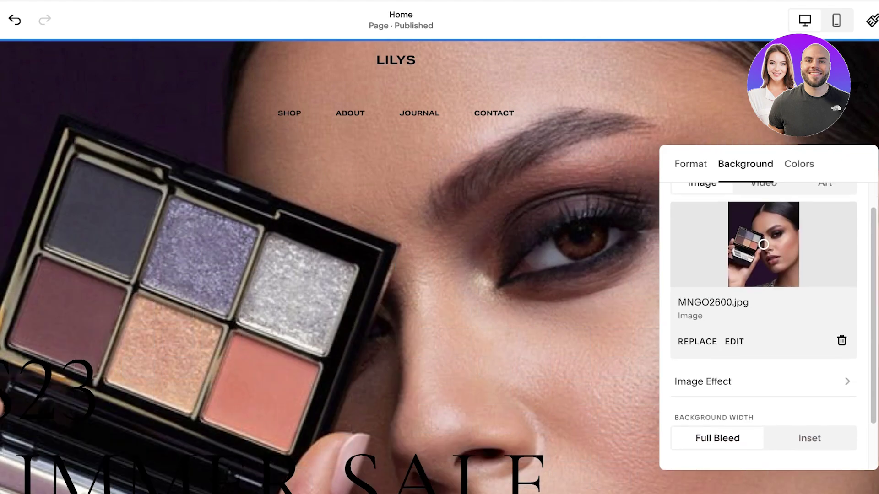
pyautogui.click(734, 341)
pyautogui.moveTo(791, 127); pyautogui.dragTo(740, 127)
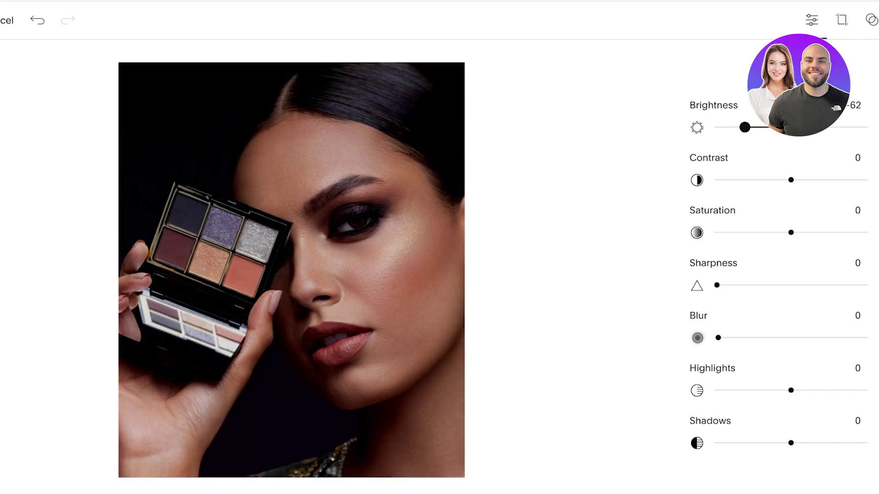
pyautogui.moveTo(790, 180)
pyautogui.mouseDown()
pyautogui.moveTo(774, 180)
pyautogui.moveTo(816, 180)
pyautogui.moveTo(799, 180)
pyautogui.mouseUp()
pyautogui.moveTo(745, 127); pyautogui.dragTo(763, 127)
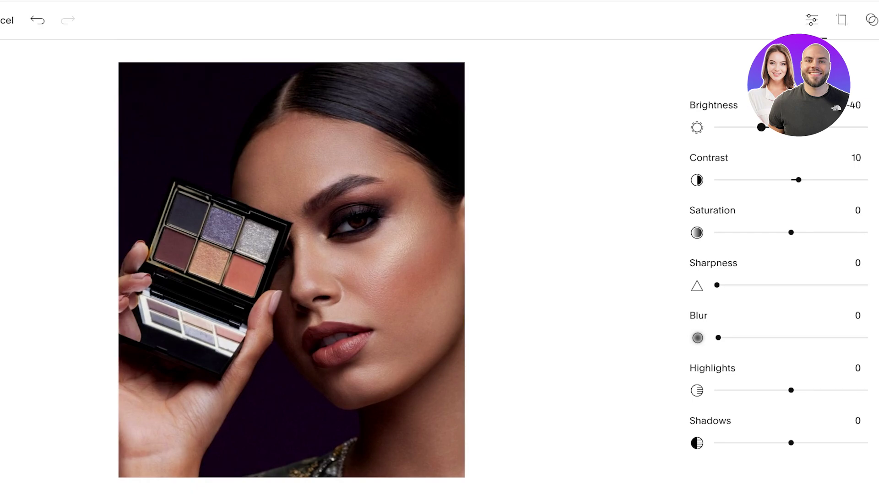
# Set the background image's blur to 3, highlights to -14 and shadows to 12, and review the filters and crop options.
pyautogui.moveTo(791, 232)
pyautogui.mouseDown()
pyautogui.moveTo(779, 232)
pyautogui.moveTo(787, 232)
pyautogui.mouseUp()
pyautogui.moveTo(718, 338)
pyautogui.mouseDown()
pyautogui.moveTo(734, 338)
pyautogui.moveTo(724, 338)
pyautogui.mouseUp()
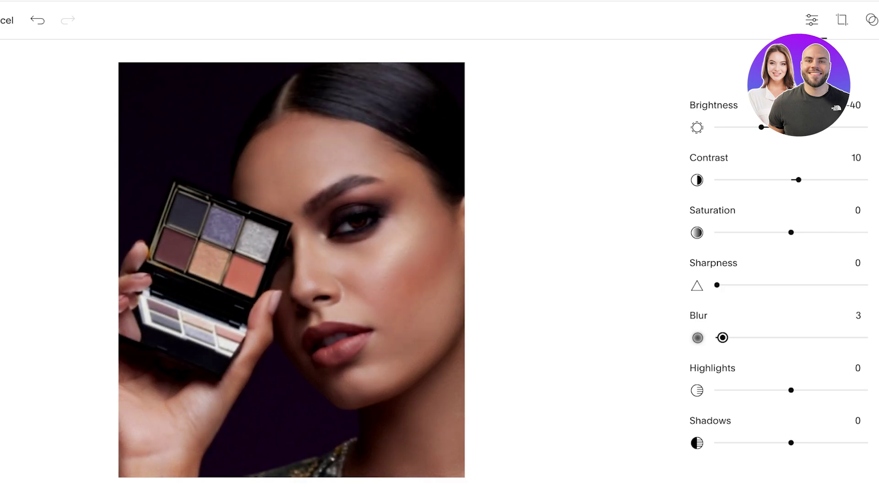
pyautogui.moveTo(791, 390)
pyautogui.mouseDown()
pyautogui.moveTo(768, 390)
pyautogui.moveTo(780, 390)
pyautogui.mouseUp()
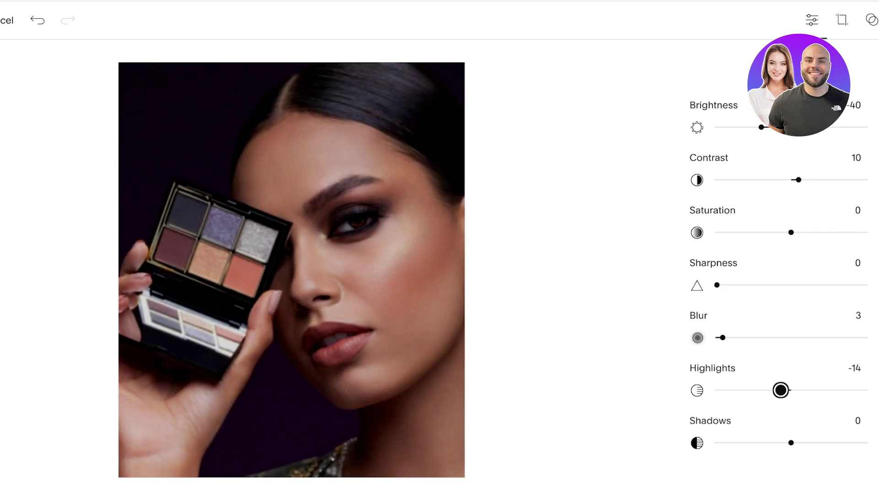
pyautogui.moveTo(791, 443)
pyautogui.mouseDown()
pyautogui.moveTo(774, 443)
pyautogui.moveTo(813, 443)
pyautogui.moveTo(804, 443)
pyautogui.mouseUp()
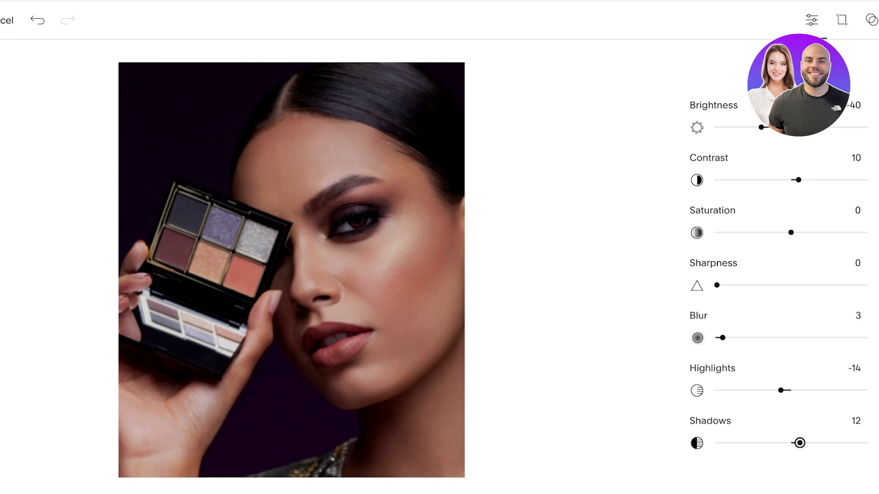
pyautogui.click(871, 20)
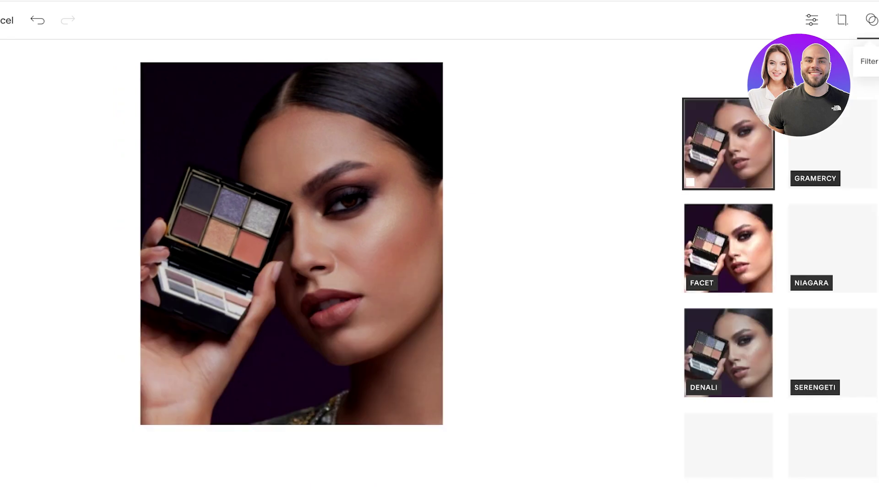
pyautogui.scroll(-3, 781, 284)
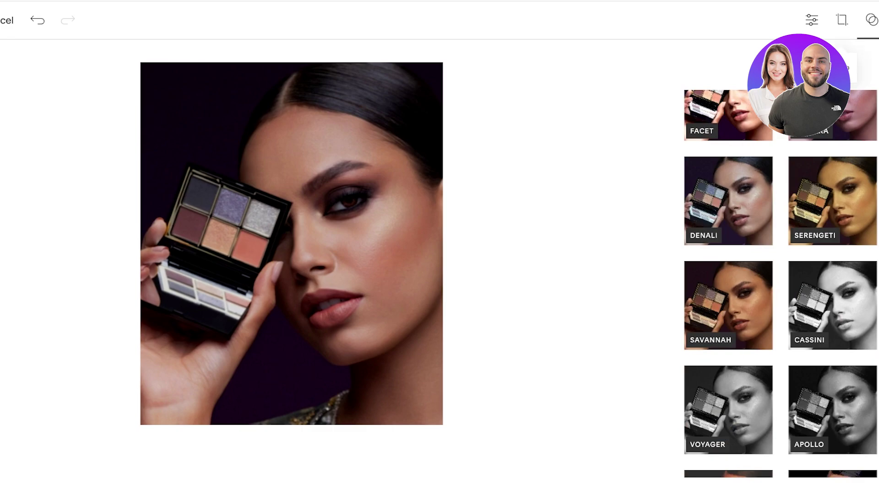
pyautogui.click(842, 20)
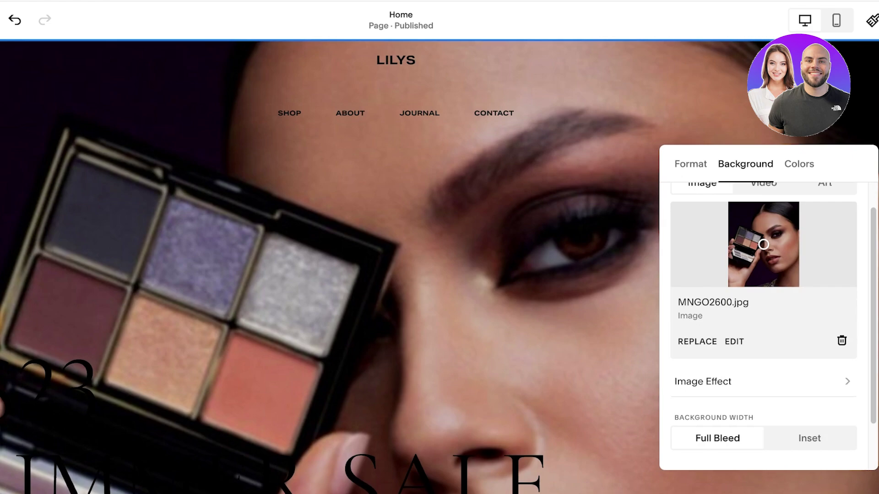
# Compare the Inset and Full Bleed widths for the hero background and keep Full Bleed.
pyautogui.scroll(-2, 773, 325)
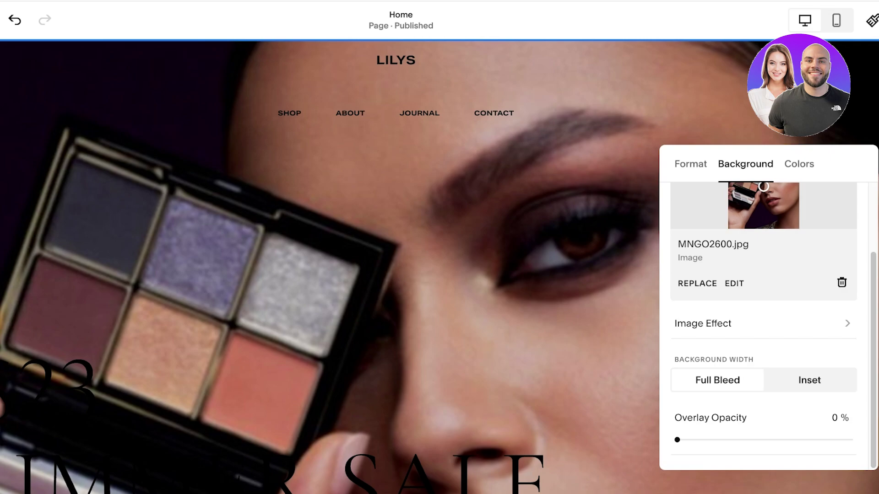
pyautogui.click(809, 380)
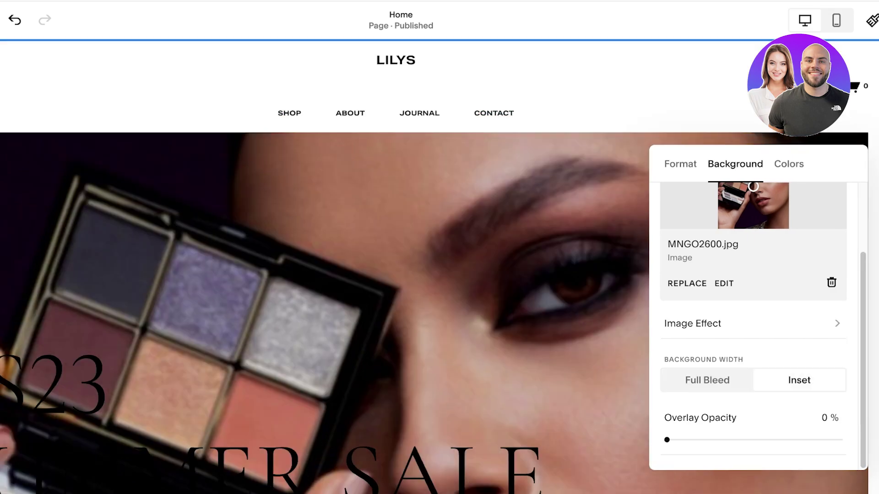
pyautogui.click(707, 380)
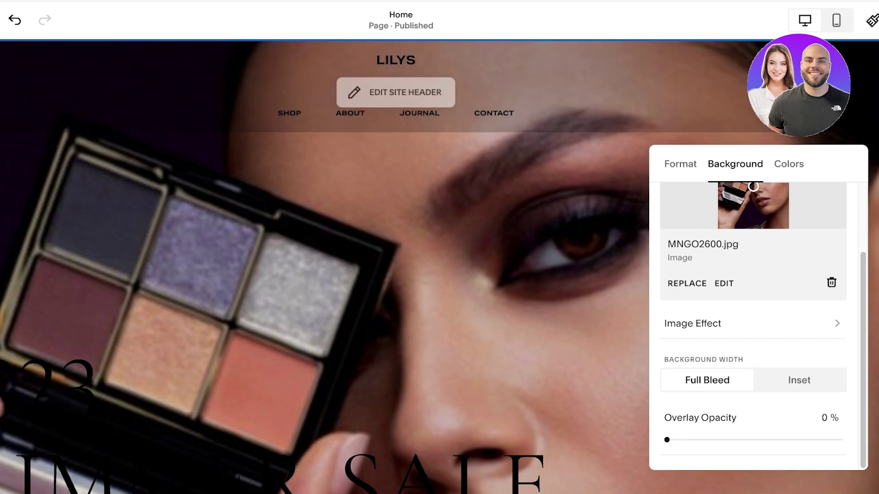
pyautogui.click(799, 380)
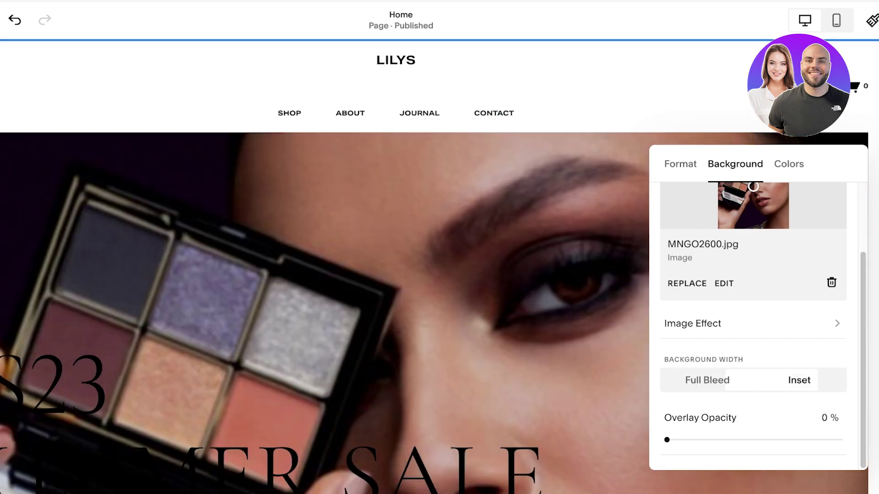
pyautogui.click(706, 381)
pyautogui.click(458, 403)
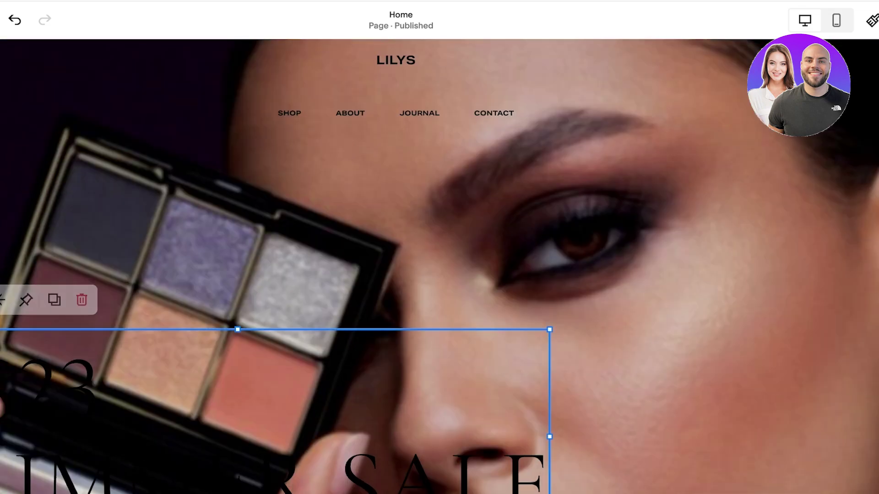
pyautogui.click(458, 284)
pyautogui.scroll(-4, 457, 284)
pyautogui.click(383, 312)
pyautogui.moveTo(110, 215); pyautogui.dragTo(383, 311)
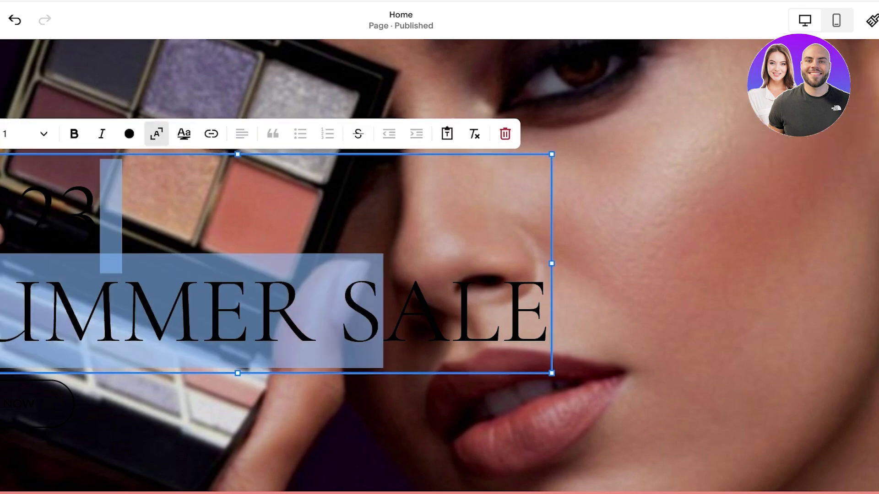
pyautogui.press('Escape')
pyautogui.click(384, 311)
pyautogui.click(100, 215)
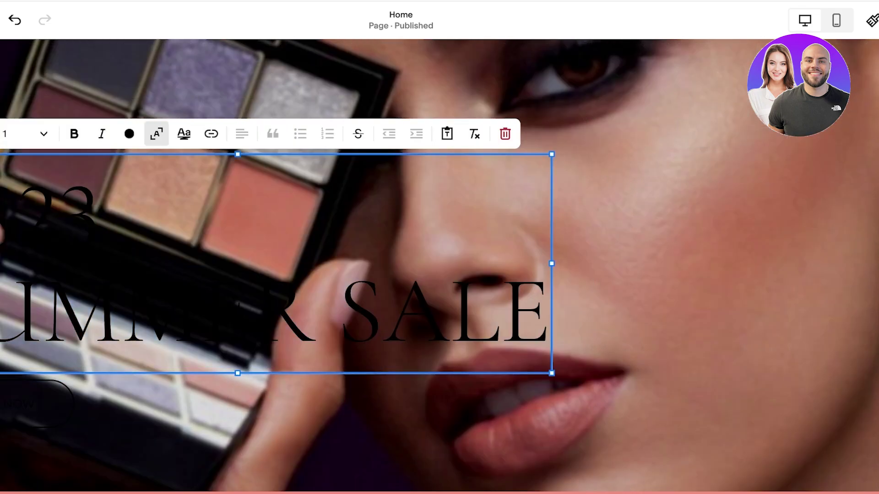
pyautogui.press('Escape')
# Move the "SS23 SUMMER SALE" heading block higher within the hero section.
pyautogui.click(237, 264)
pyautogui.press('Escape')
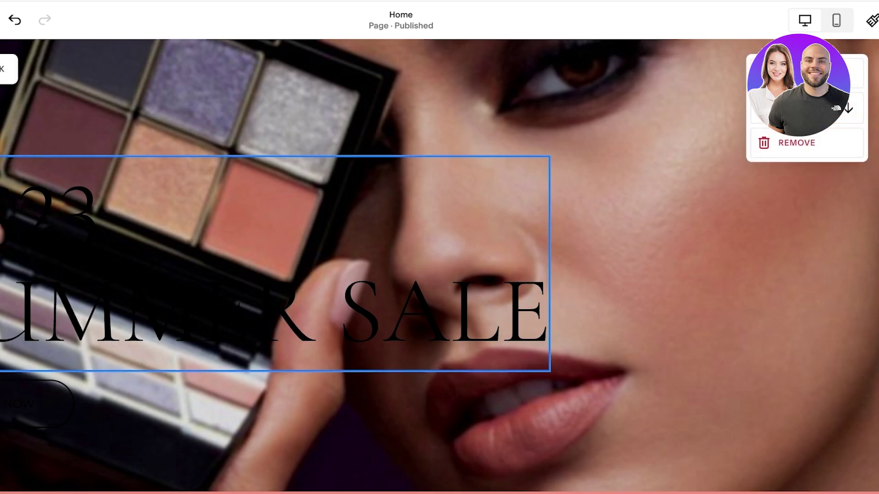
pyautogui.moveTo(237, 264); pyautogui.dragTo(238, 292)
pyautogui.scroll(-5, 439, 266)
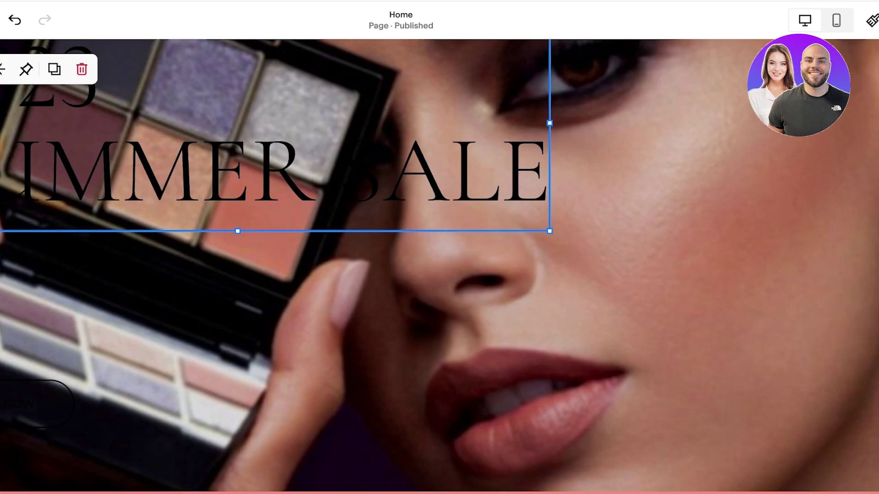
# Move the scrolling promotional banner up beneath the hero heading and shorten the hero section to just below the button.
pyautogui.scroll(-1, 439, 266)
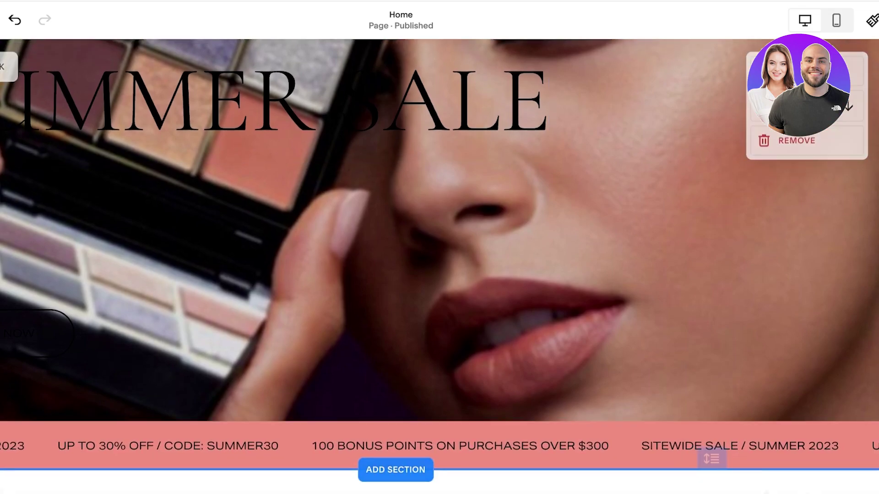
pyautogui.moveTo(440, 446); pyautogui.dragTo(439, 216)
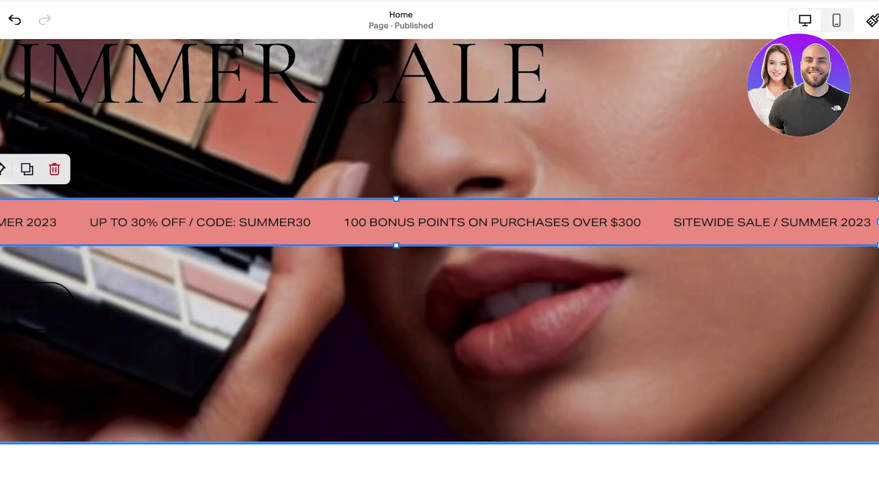
pyautogui.moveTo(712, 431); pyautogui.dragTo(711, 330)
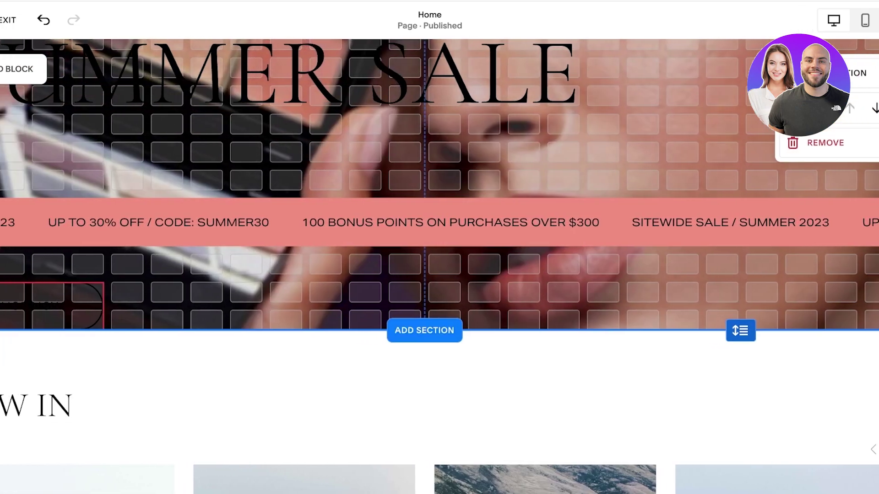
pyautogui.click(396, 222)
pyautogui.press('Escape')
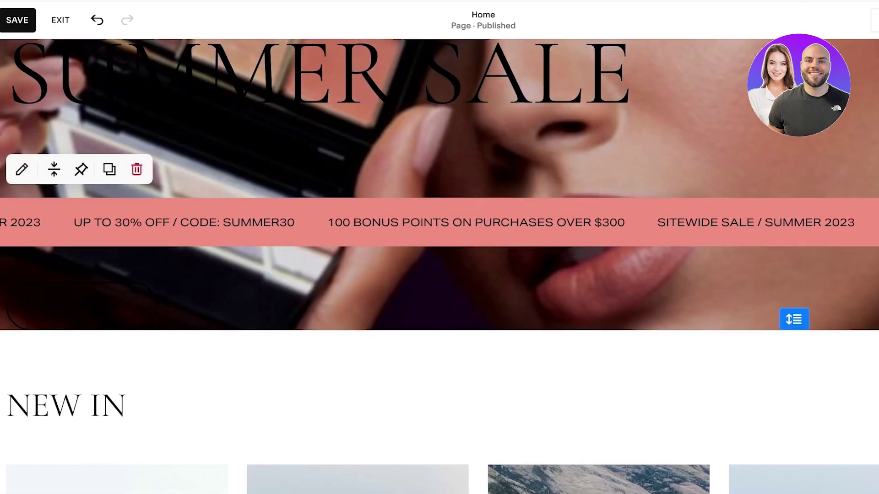
pyautogui.click(781, 319)
pyautogui.scroll(3, 440, 220)
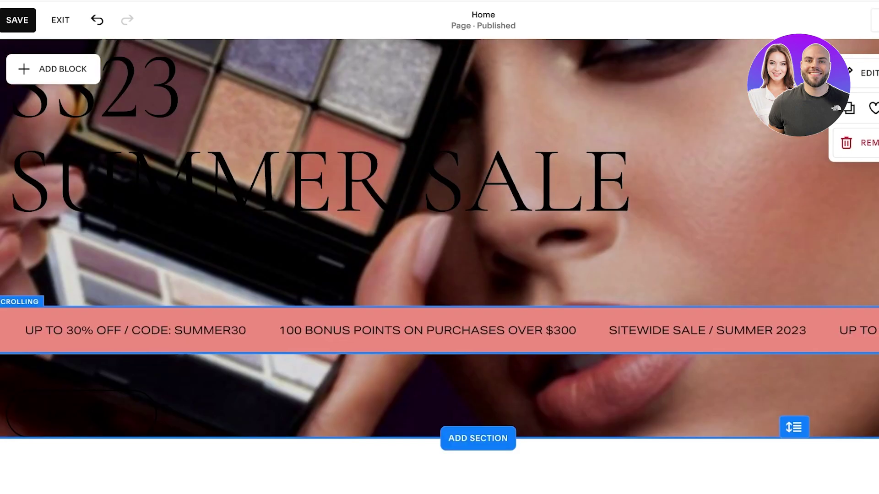
# Move the scrolling promotional banner down to the lower edge of the hero section.
pyautogui.moveTo(439, 331); pyautogui.dragTo(440, 413)
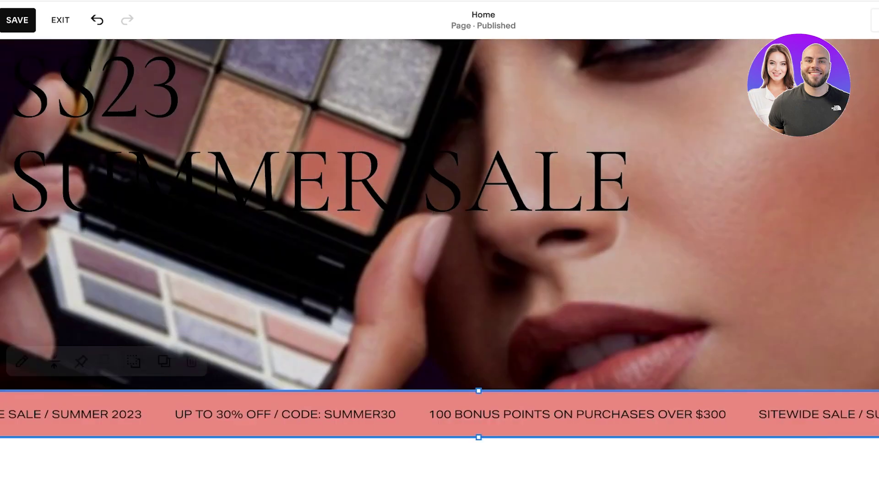
# Rewrite the hero heading as "SS24 SUMMER SALE IS LIVE" with "IS LIVE" on the second line.
pyautogui.scroll(4, 440, 219)
pyautogui.click(319, 297)
pyautogui.doubleClick(319, 297)
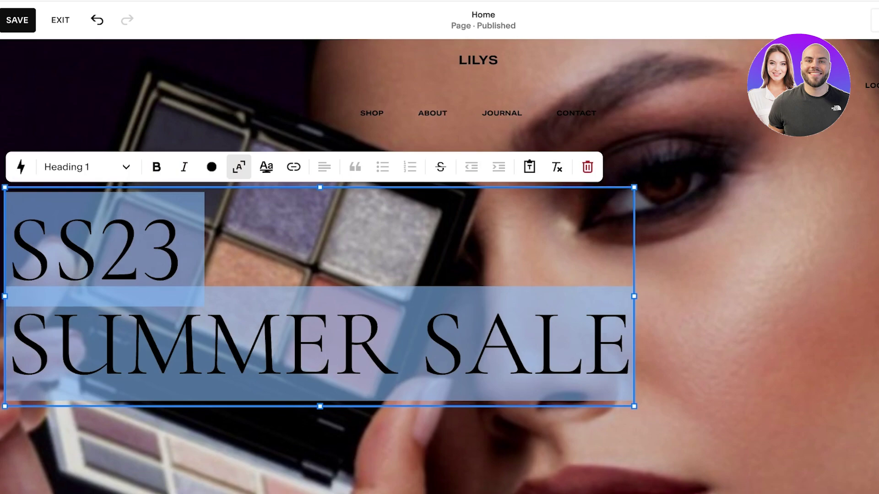
pyautogui.write('SS')
pyautogui.scroll(8, 439, 267)
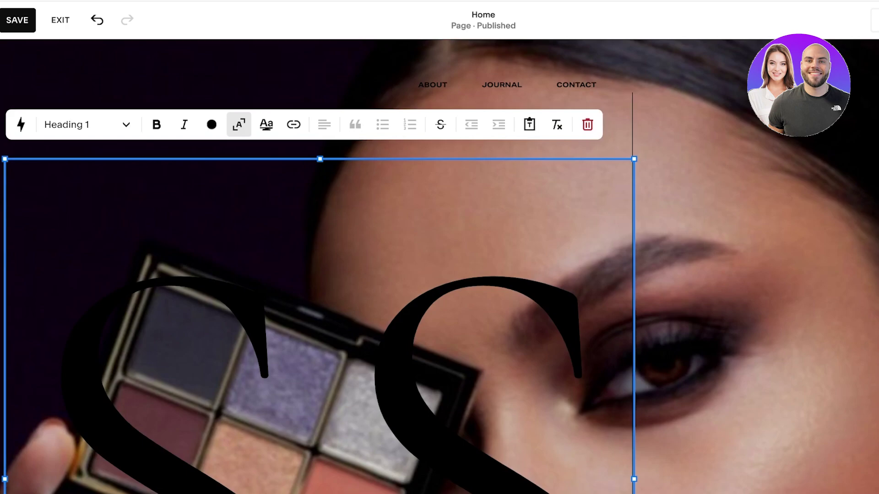
pyautogui.write('24 SUMM')
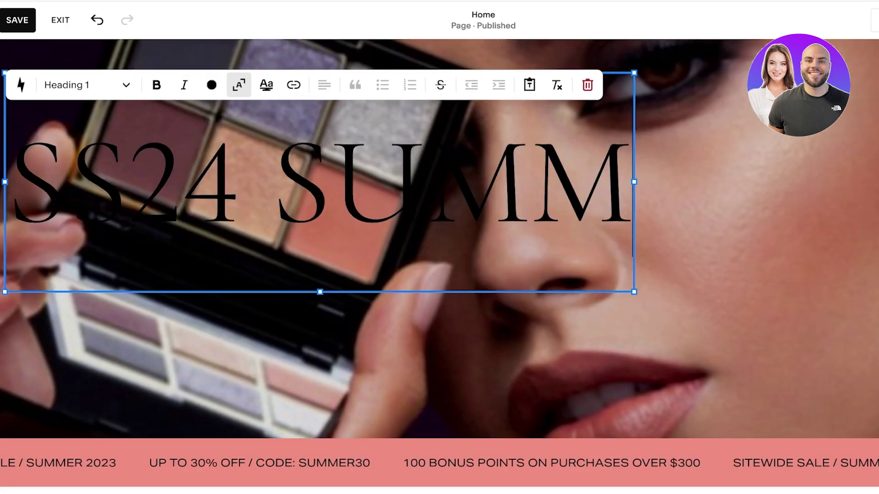
pyautogui.write('ER SALE IS LIVE')
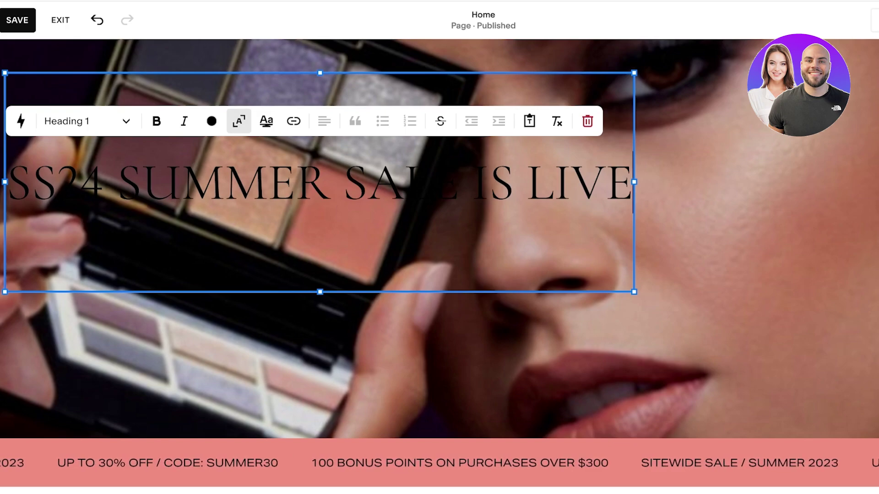
pyautogui.press('Return')
pyautogui.scroll(3, 439, 266)
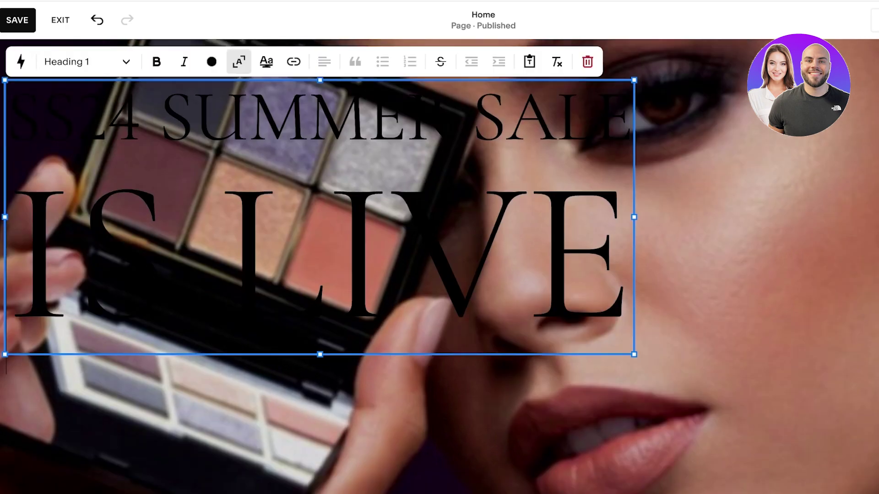
pyautogui.click(87, 149)
pyautogui.press('Escape')
# Change the style of the hero heading's text from Heading 1 to Heading 2.
pyautogui.doubleClick(319, 362)
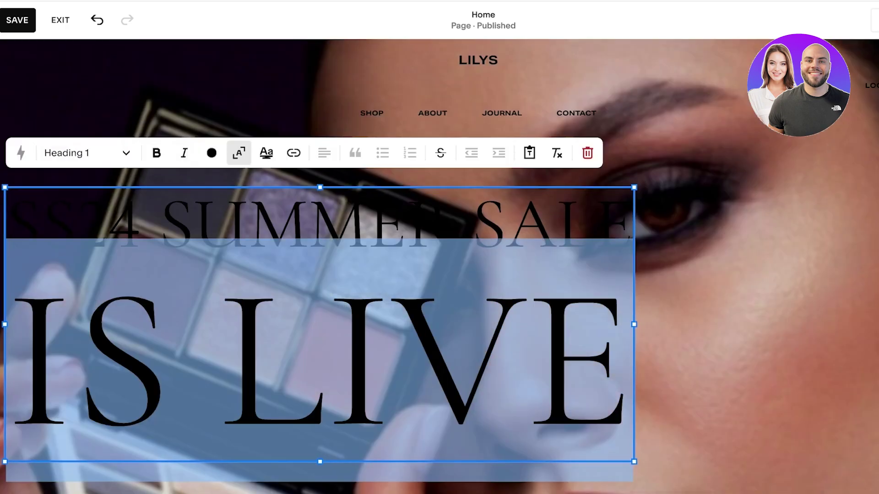
pyautogui.click(107, 229)
pyautogui.moveTo(42, 225); pyautogui.dragTo(633, 366)
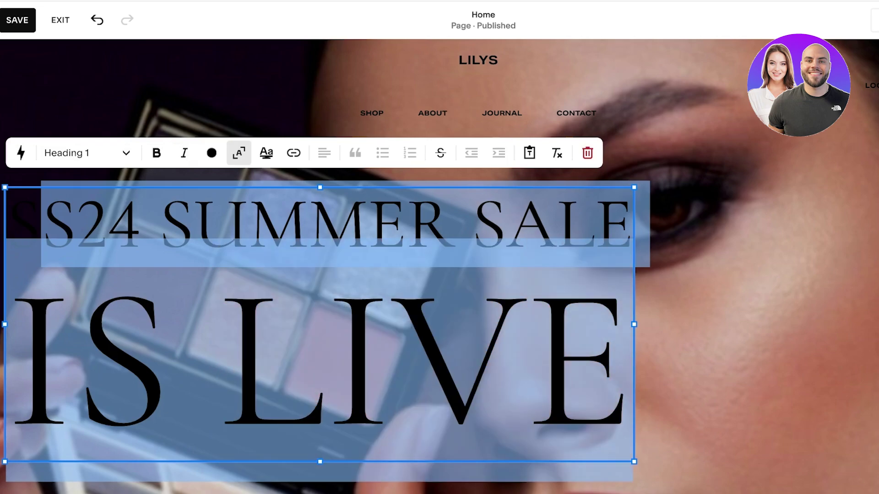
pyautogui.click(238, 153)
pyautogui.click(239, 61)
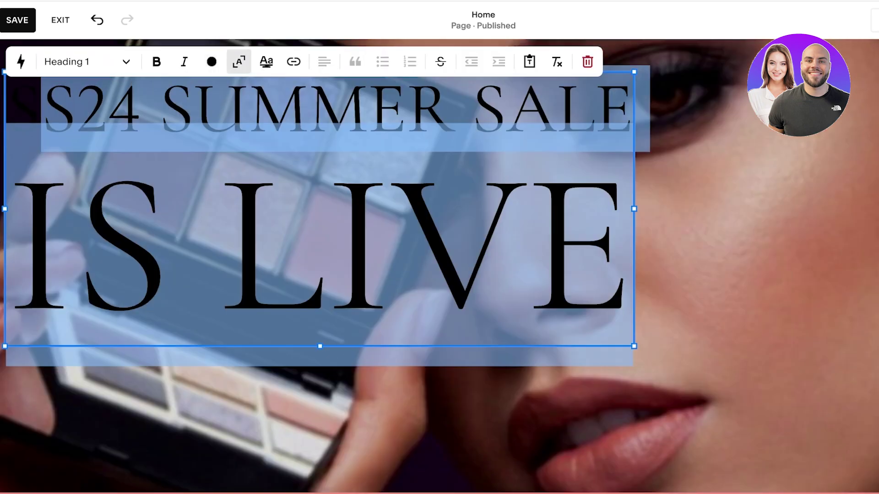
pyautogui.click(87, 61)
pyautogui.click(72, 125)
# Turn off the heading's text scaling and remove its highlight after trying a 0.05em underline.
pyautogui.click(266, 61)
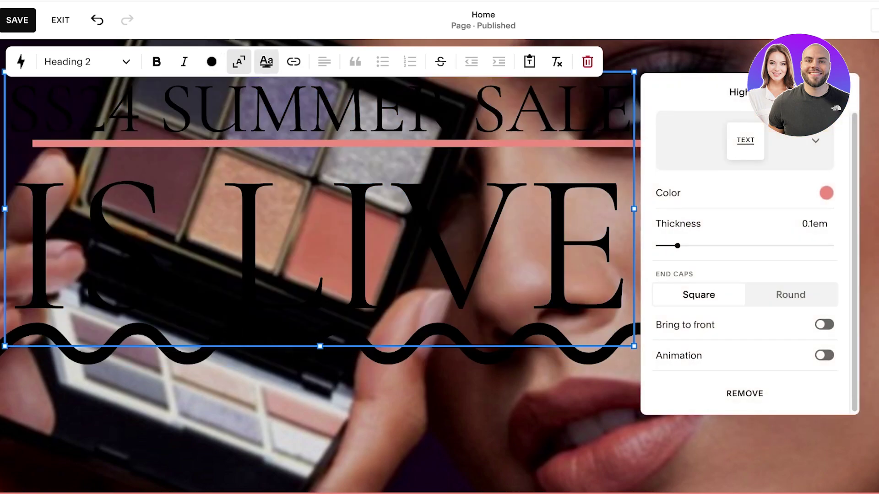
pyautogui.press('Escape')
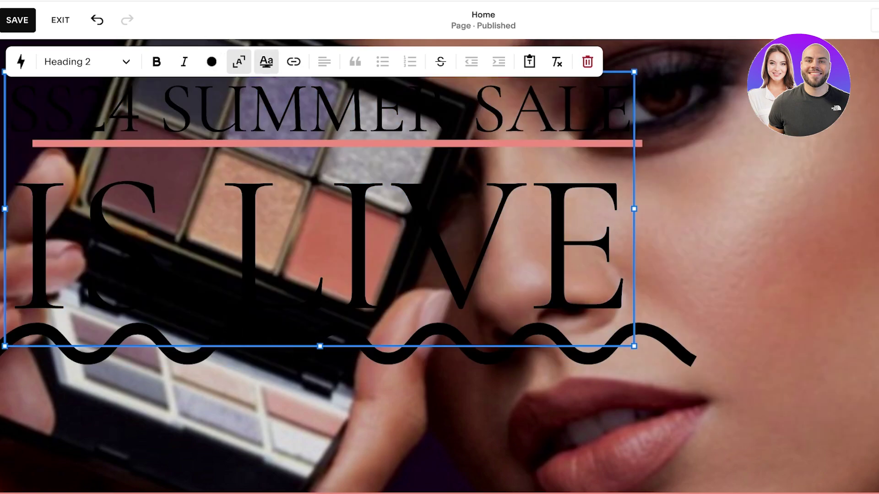
pyautogui.click(265, 61)
pyautogui.moveTo(677, 246); pyautogui.dragTo(658, 246)
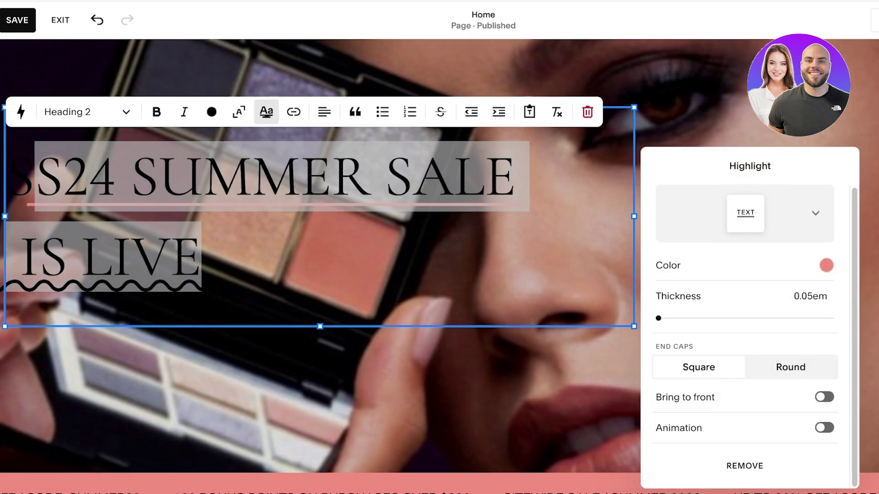
pyautogui.click(744, 467)
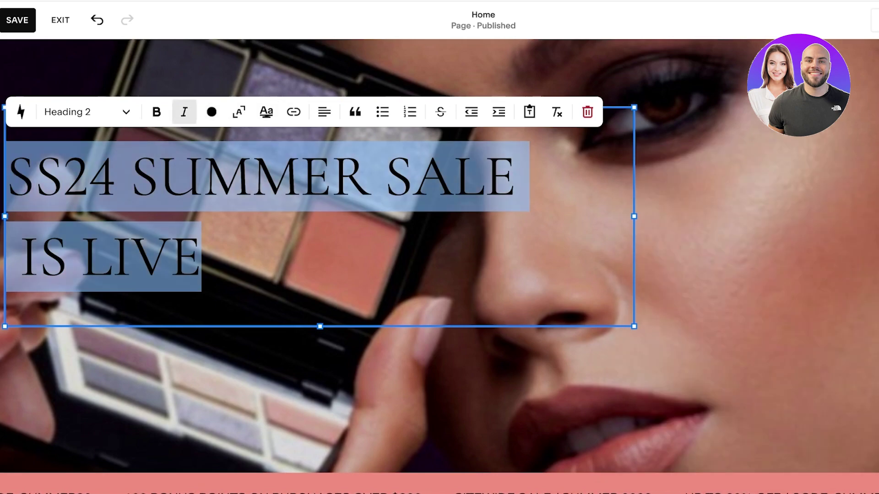
# Compare white and pale pink from the palette for the selected heading text and keep pale pink.
pyautogui.click(212, 111)
pyautogui.click(141, 188)
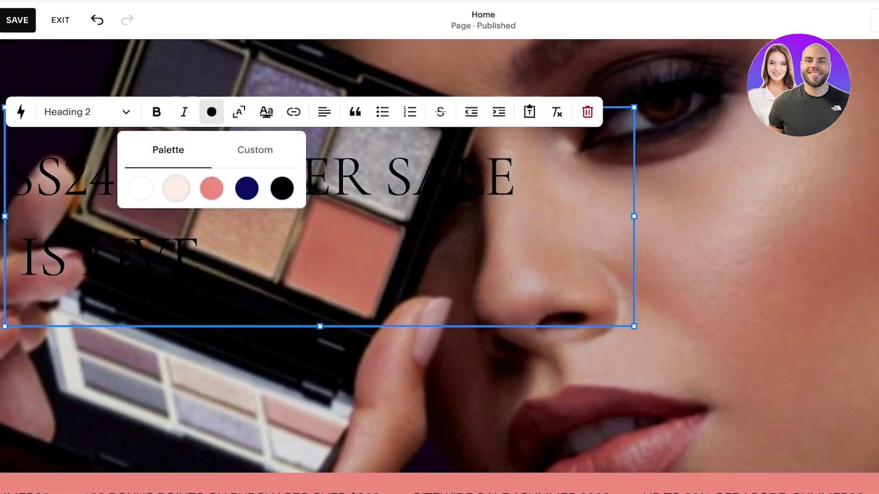
pyautogui.click(141, 188)
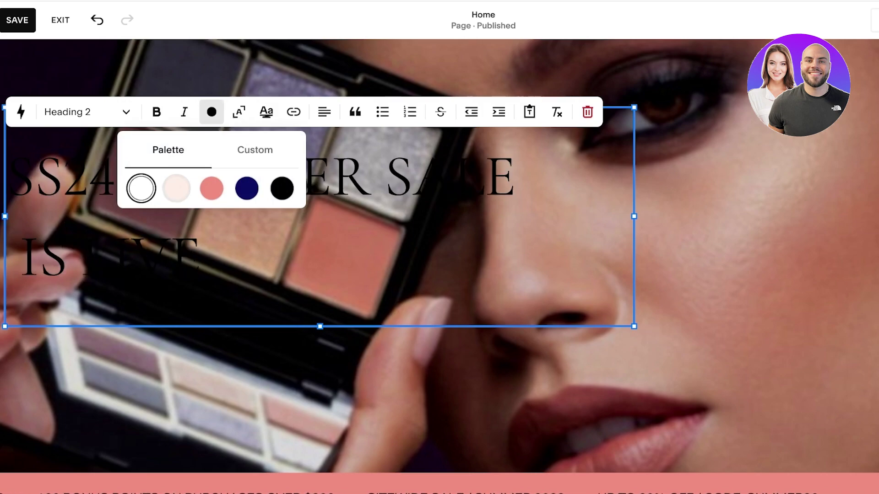
pyautogui.click(177, 188)
pyautogui.click(169, 256)
# Reposition the heading block so it sits horizontally centred in the hero section, below the navigation.
pyautogui.moveTo(201, 257); pyautogui.dragTo(187, 196)
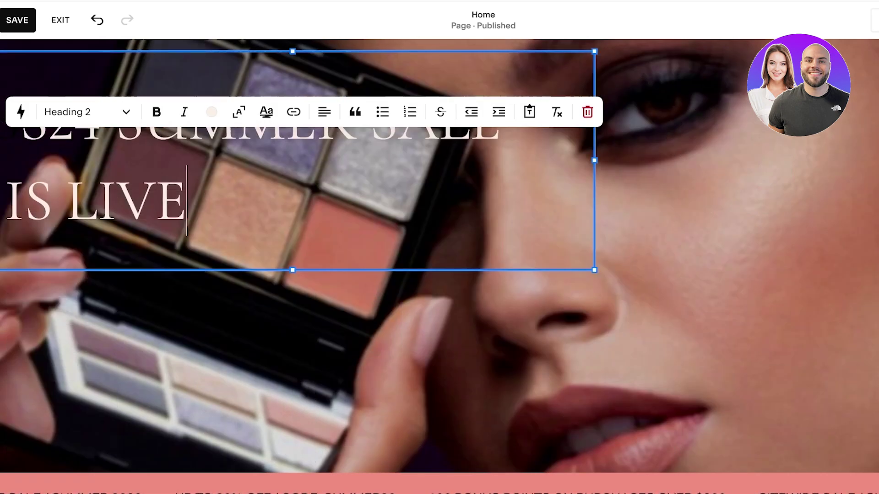
pyautogui.scroll(2, 440, 256)
pyautogui.click(155, 280)
pyautogui.press('Escape')
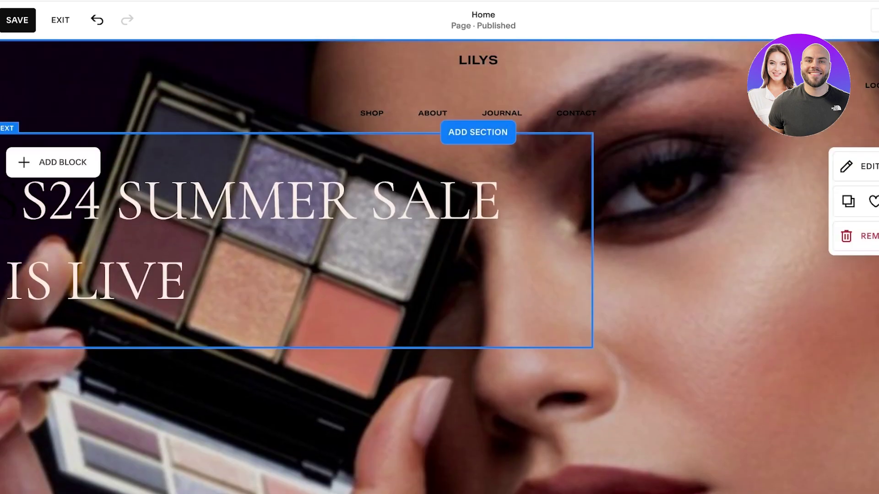
pyautogui.moveTo(293, 241); pyautogui.dragTo(479, 268)
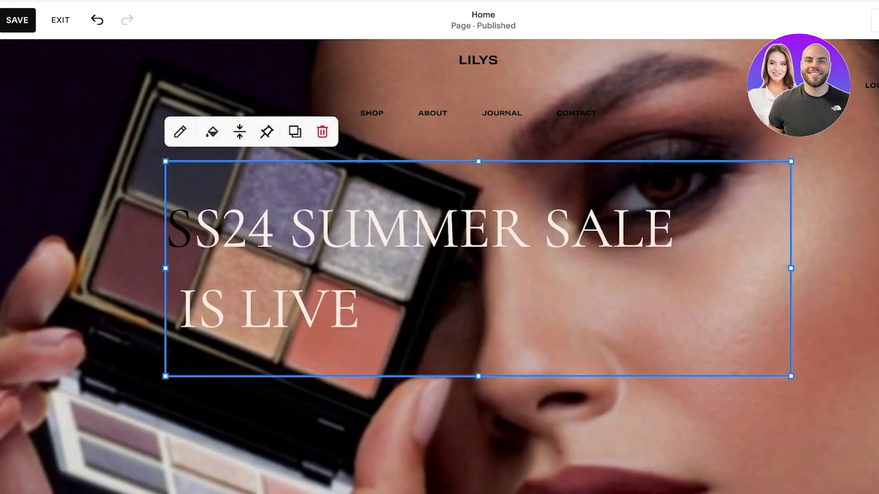
# Apply the pale pink palette color to the whole hero heading, including its first letter, keeping the block centred.
pyautogui.click(193, 229)
pyautogui.doubleClick(192, 228)
pyautogui.tripleClick(192, 229)
pyautogui.click(369, 164)
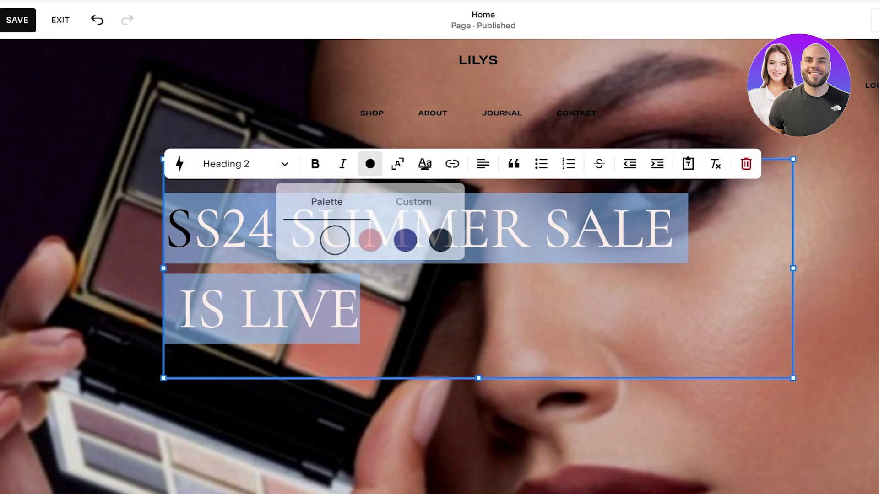
pyautogui.click(300, 240)
pyautogui.click(335, 240)
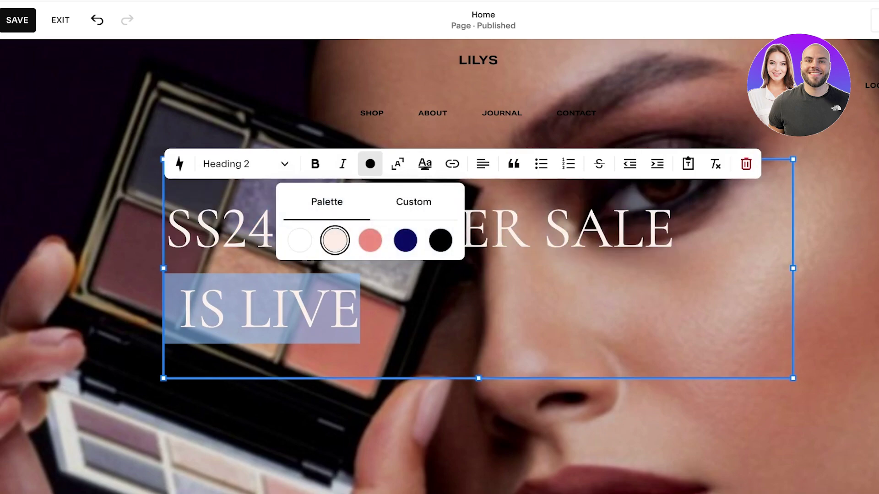
pyautogui.click(489, 228)
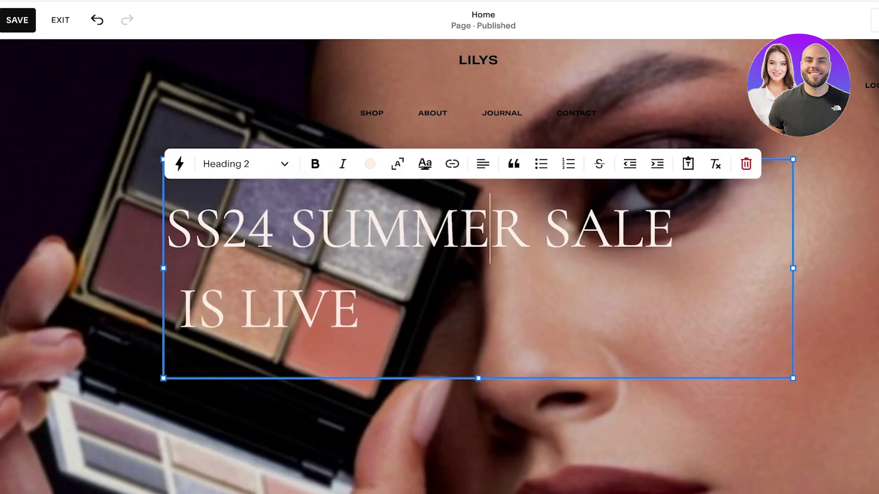
pyautogui.moveTo(457, 311); pyautogui.dragTo(559, 292)
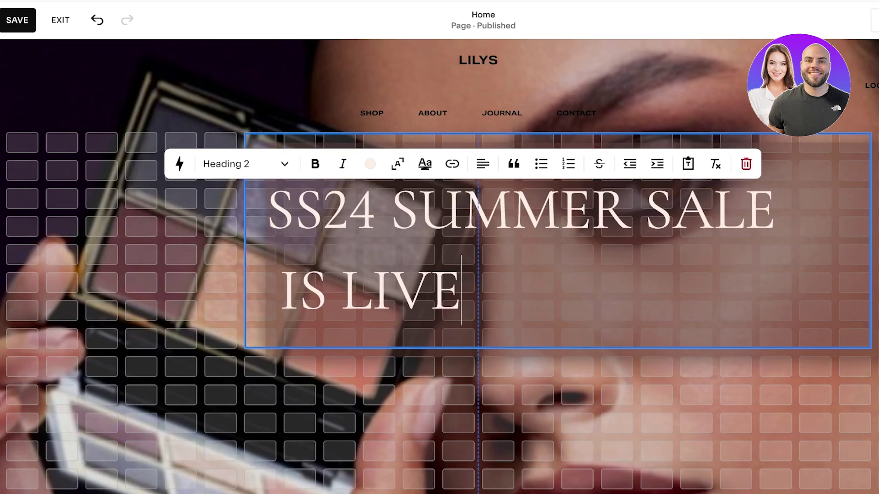
pyautogui.moveTo(463, 289); pyautogui.dragTo(361, 308)
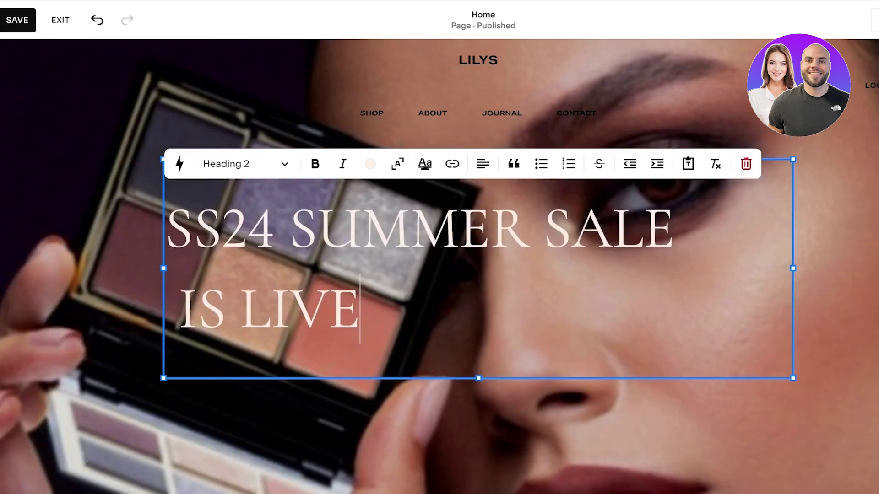
# Save the home page changes and exit the page editor.
pyautogui.click(17, 20)
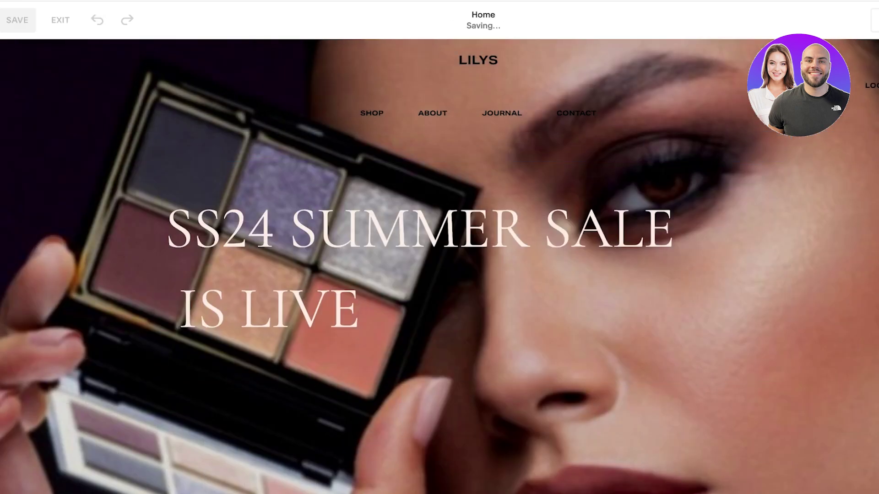
pyautogui.scroll(-10, 439, 266)
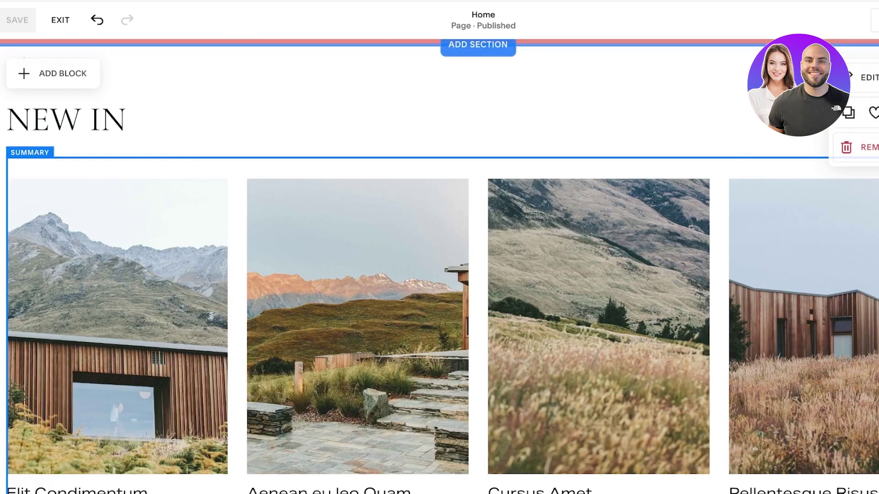
pyautogui.scroll(10, 440, 265)
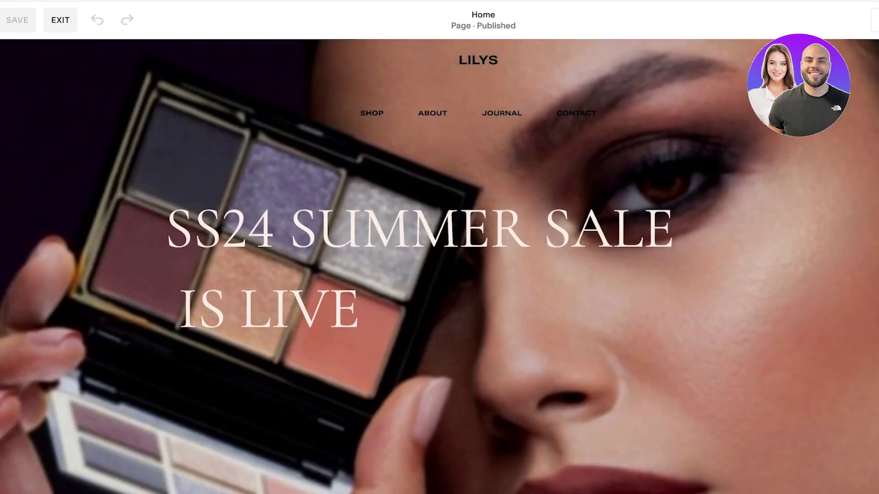
pyautogui.press('Escape')
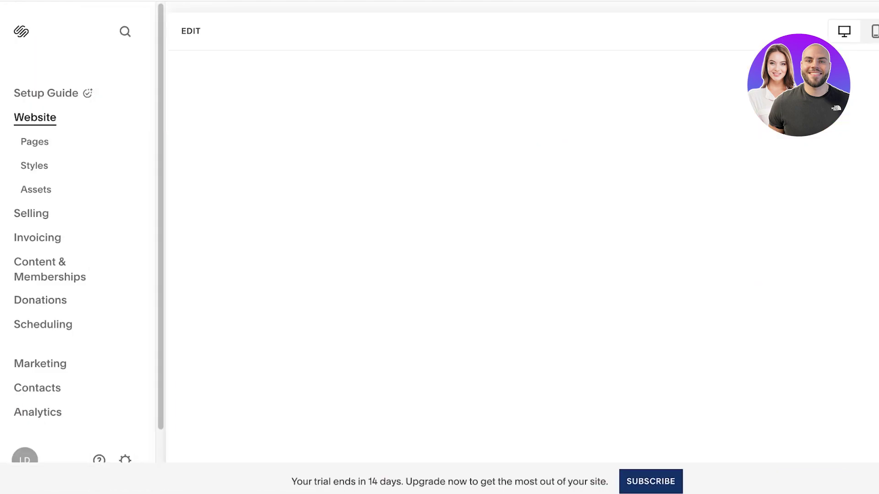
# Review the home page preview from the hero section down through the New In and sandal collection sections.
pyautogui.scroll(-5, 522, 257)
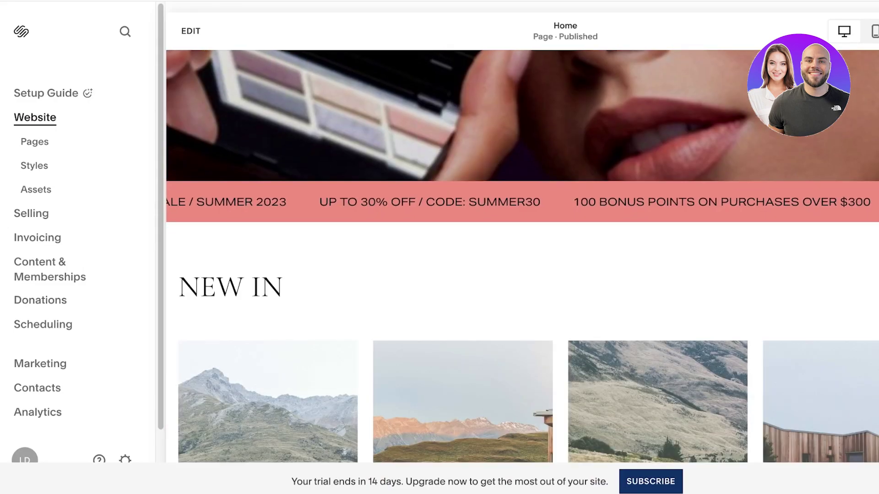
pyautogui.scroll(7, 522, 256)
pyautogui.scroll(-12, 522, 256)
pyautogui.scroll(8, 522, 256)
pyautogui.scroll(-8, 522, 256)
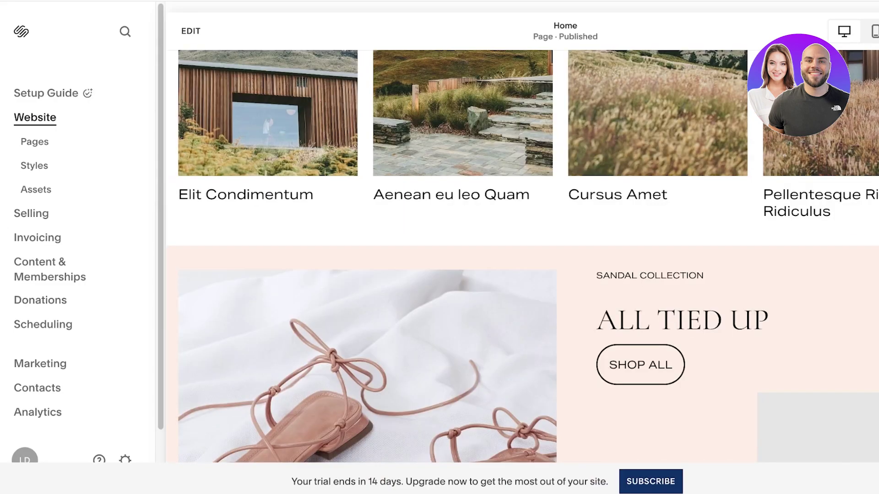
pyautogui.scroll(-3, 522, 256)
pyautogui.scroll(10, 523, 256)
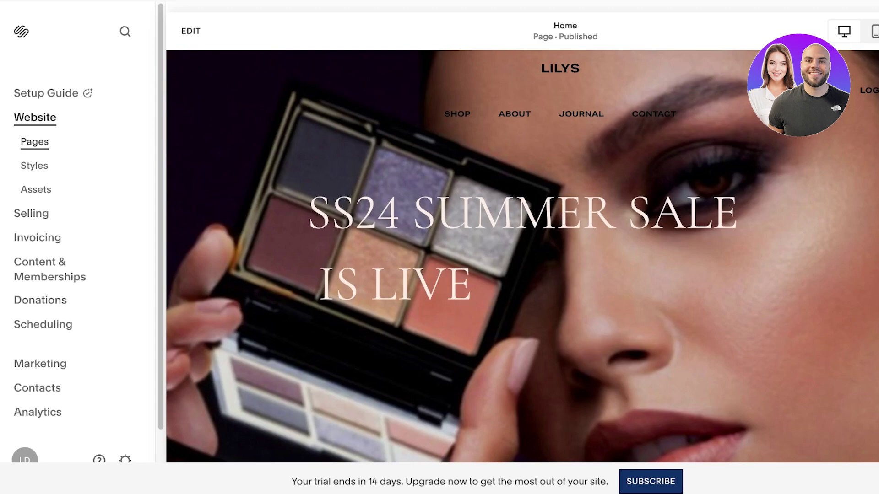
# Open the Shop page's product list, dismiss its store setup card, and return to the site's page list to browse the unlinked pages.
pyautogui.click(34, 142)
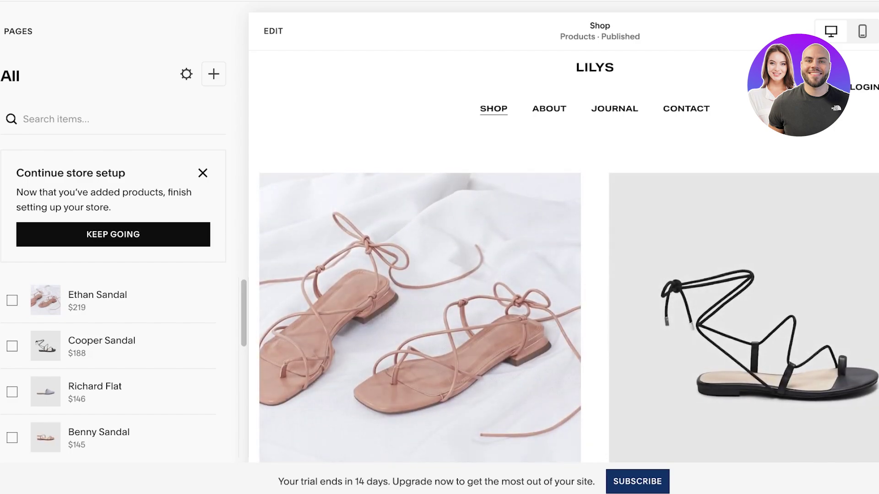
pyautogui.click(202, 173)
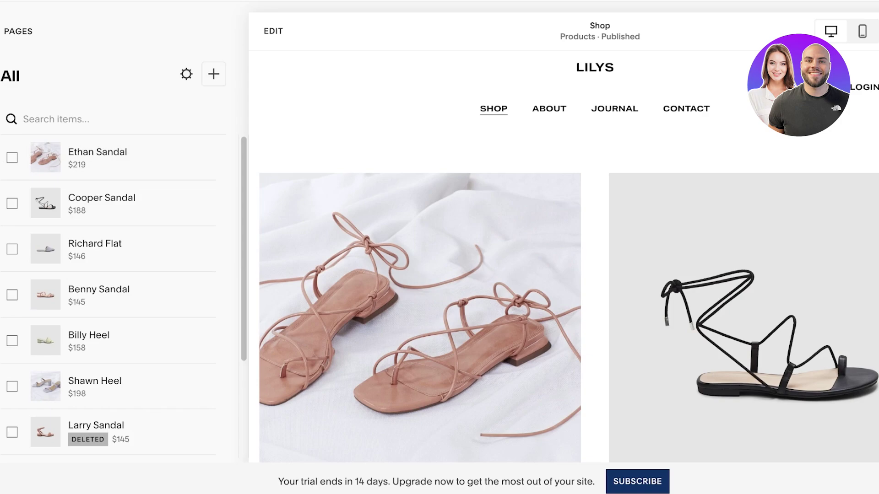
pyautogui.click(18, 31)
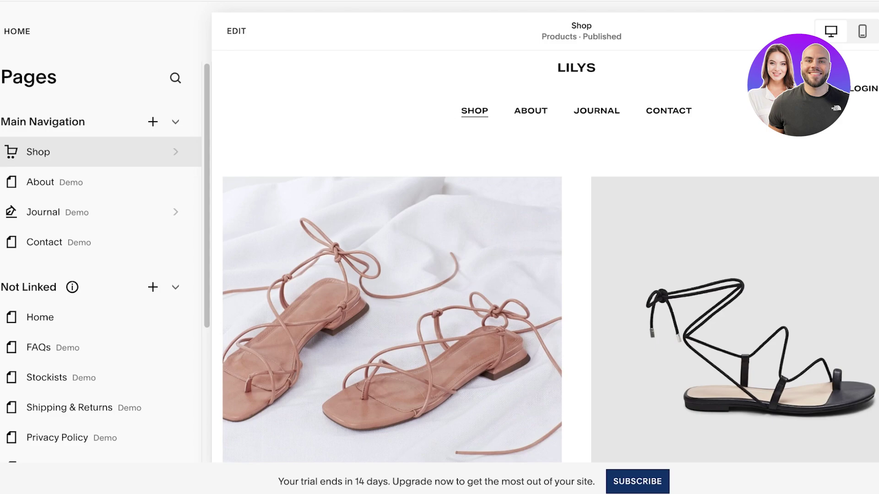
pyautogui.scroll(-3, 101, 223)
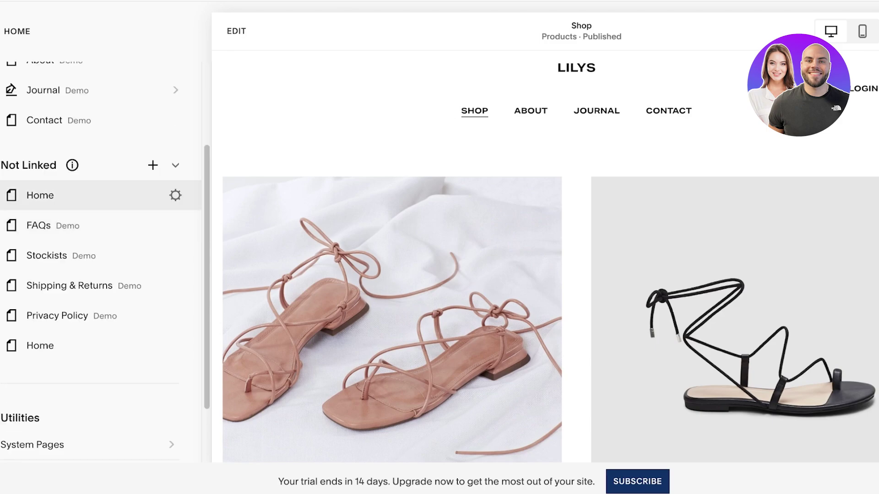
pyautogui.scroll(-2, 101, 195)
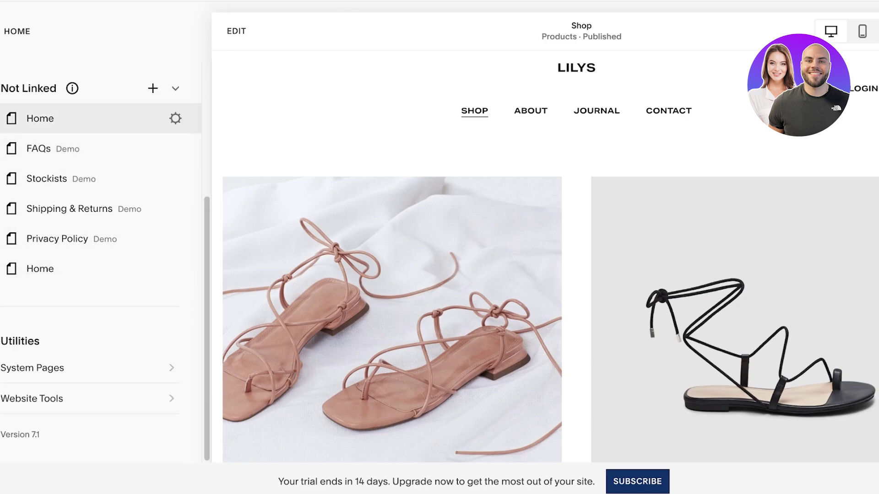
# Preview the two unlinked Home pages and look through the site's main navigation and unlinked page lists.
pyautogui.click(40, 118)
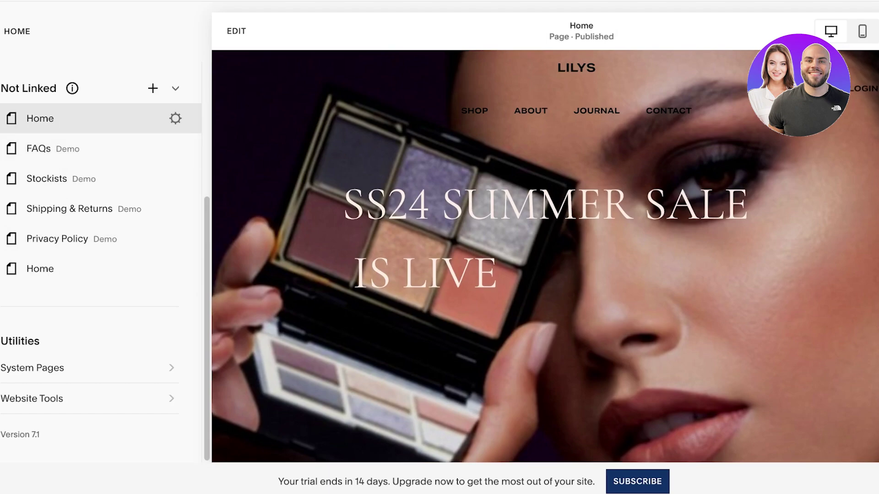
pyautogui.scroll(3, 91, 239)
pyautogui.scroll(2, 101, 250)
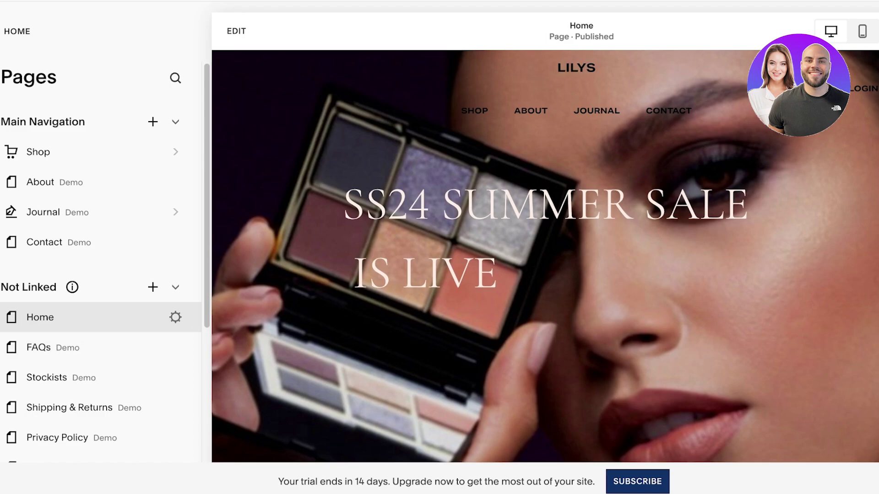
pyautogui.scroll(-5, 101, 311)
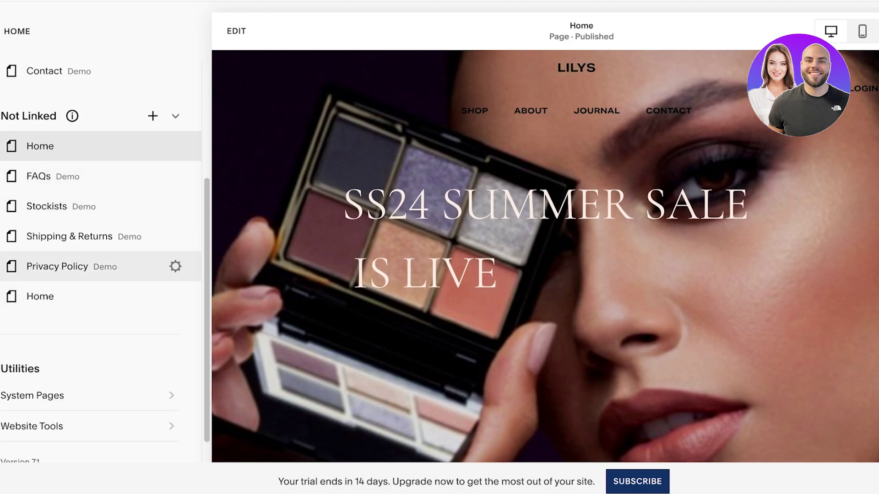
pyautogui.click(40, 296)
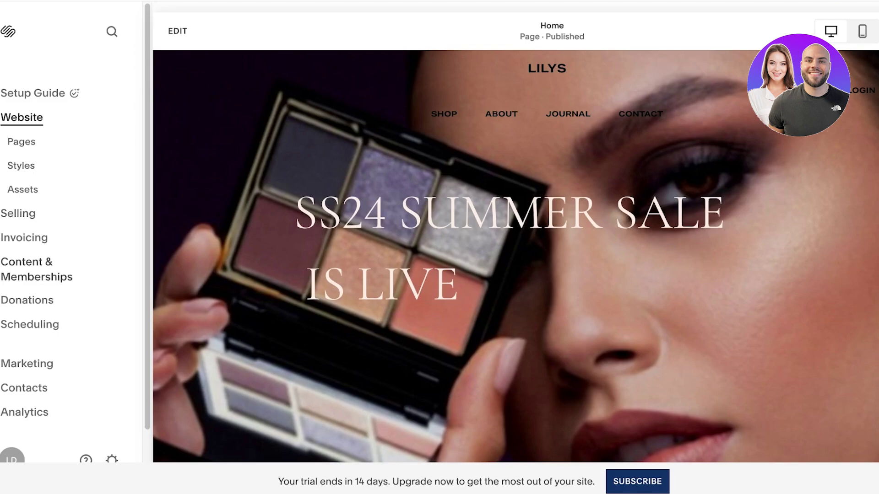
# Leave the page list and open the store's Products list in the Selling area.
pyautogui.click(24, 238)
pyautogui.click(24, 234)
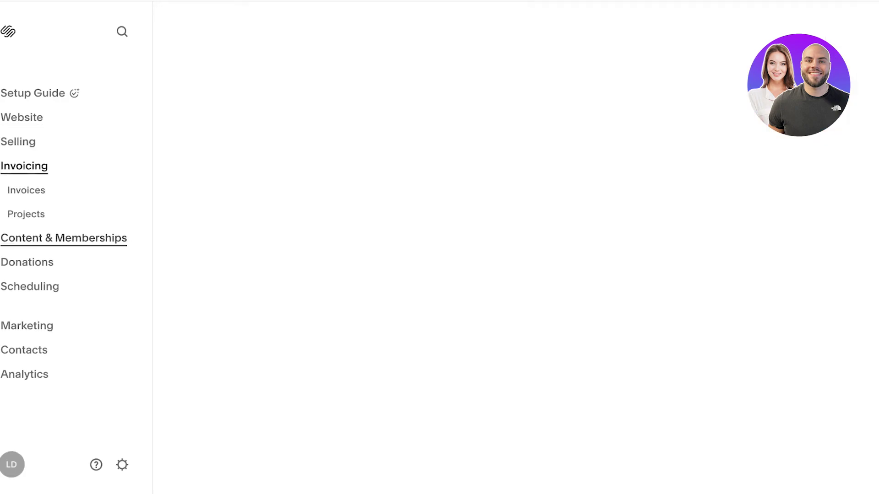
pyautogui.click(18, 142)
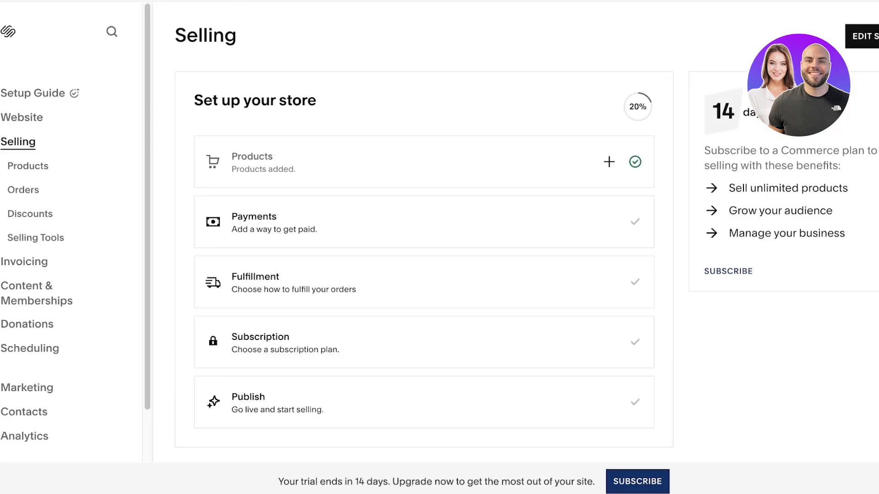
pyautogui.click(28, 165)
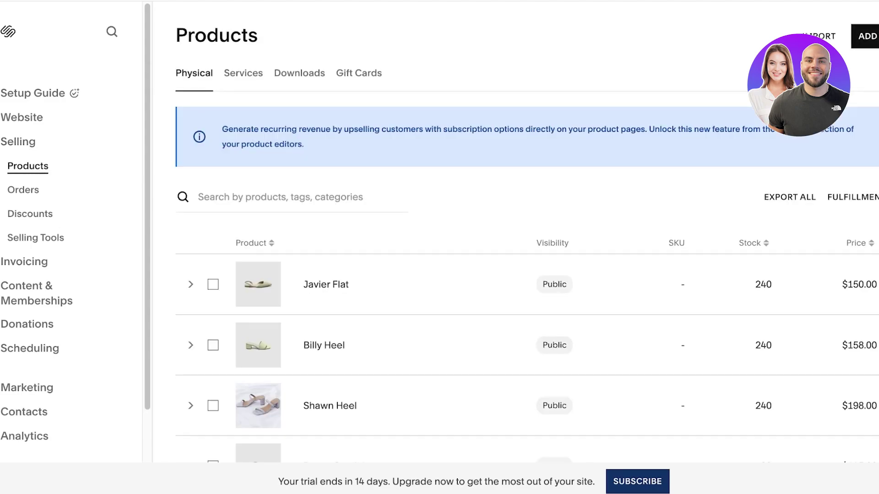
# Look through the Services, Downloads and Gift Cards product types and return to the Physical products.
pyautogui.click(243, 72)
pyautogui.click(299, 73)
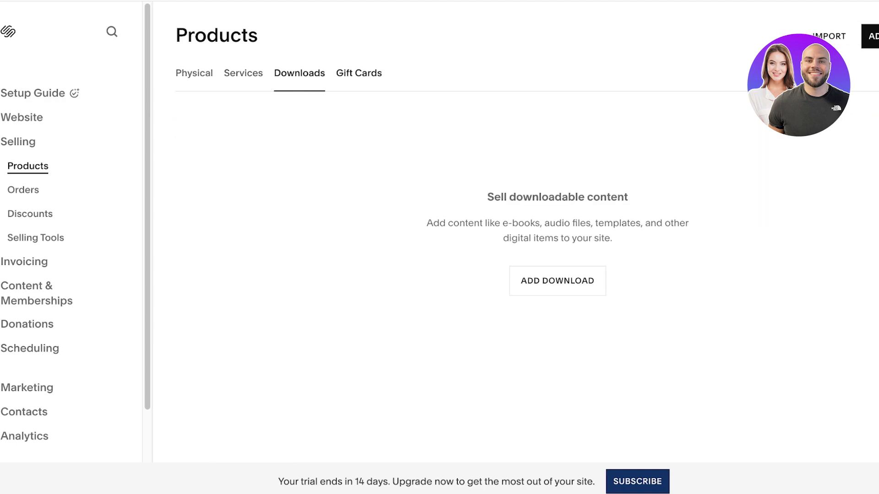
pyautogui.click(358, 73)
pyautogui.click(194, 72)
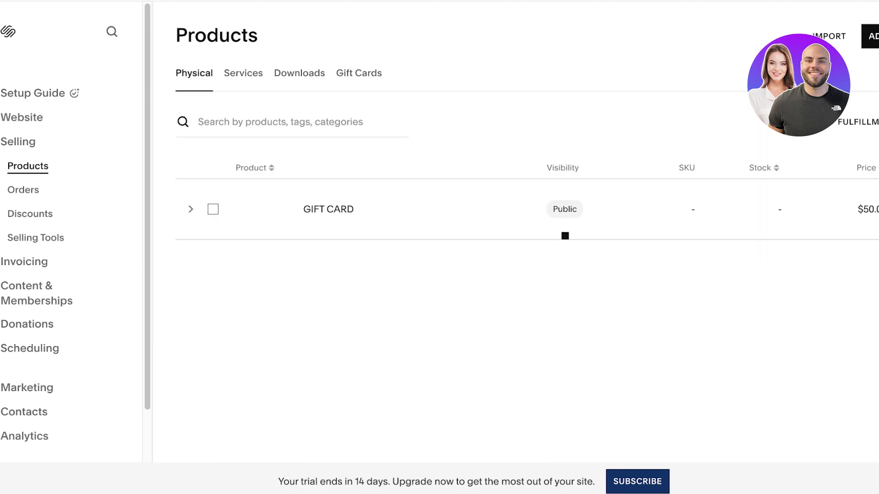
# Select all the demo physical products, from Javier Flat to Ethan Sandal, and permanently delete them.
pyautogui.scroll(-2, 526, 229)
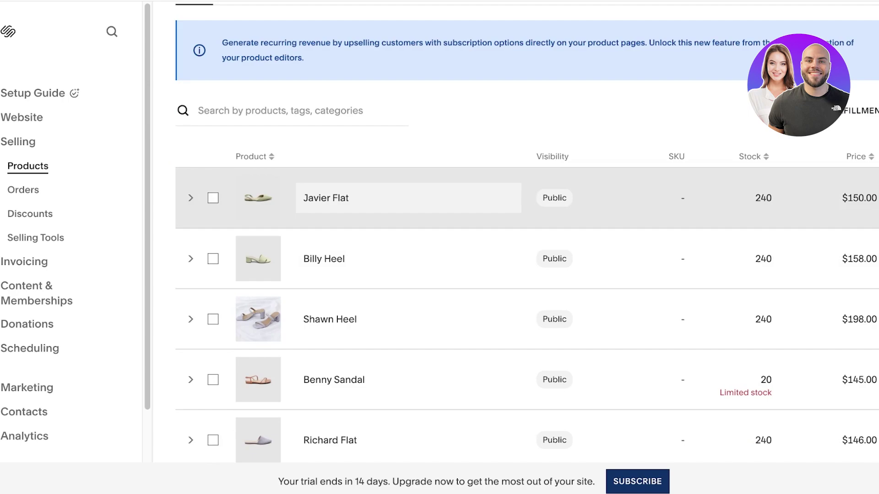
pyautogui.scroll(1, 527, 255)
pyautogui.scroll(-2, 407, 143)
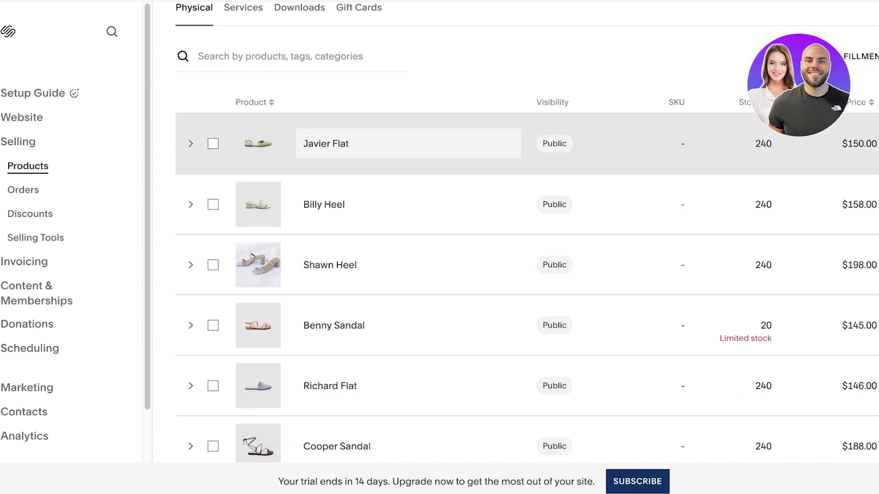
pyautogui.scroll(-3, 407, 377)
pyautogui.click(213, 378)
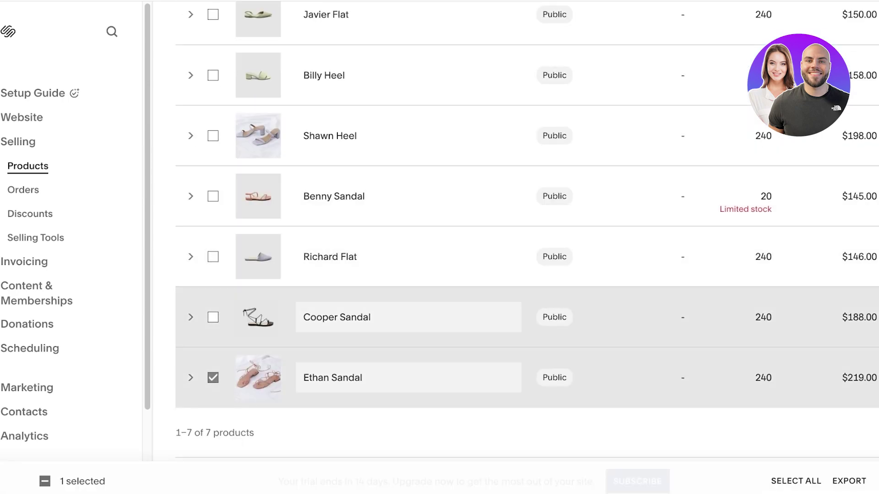
pyautogui.click(213, 318)
pyautogui.click(213, 256)
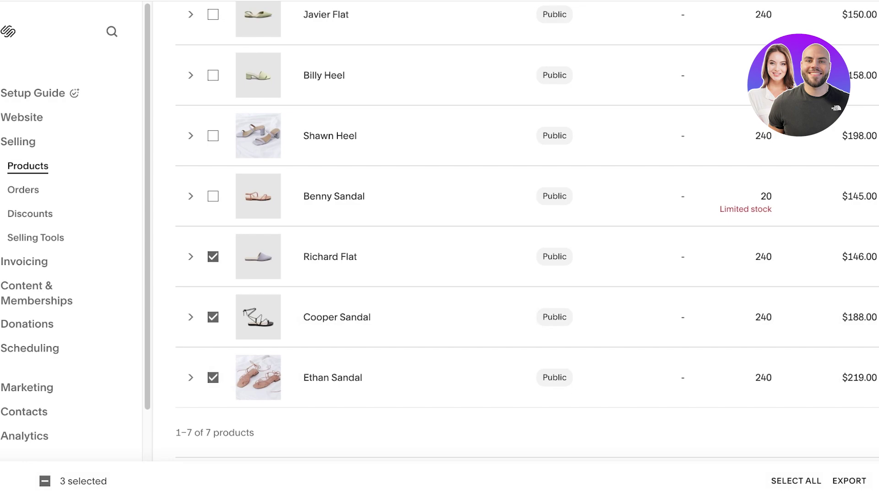
pyautogui.click(796, 481)
pyautogui.click(877, 481)
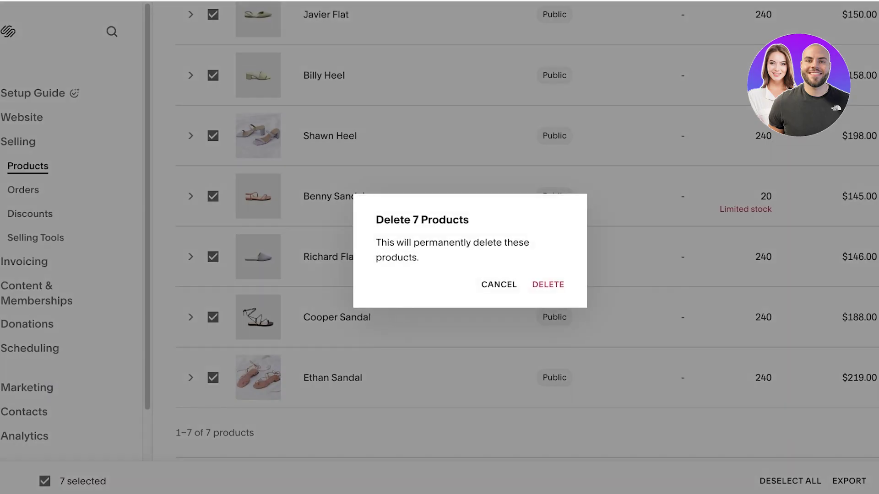
pyautogui.press('Return')
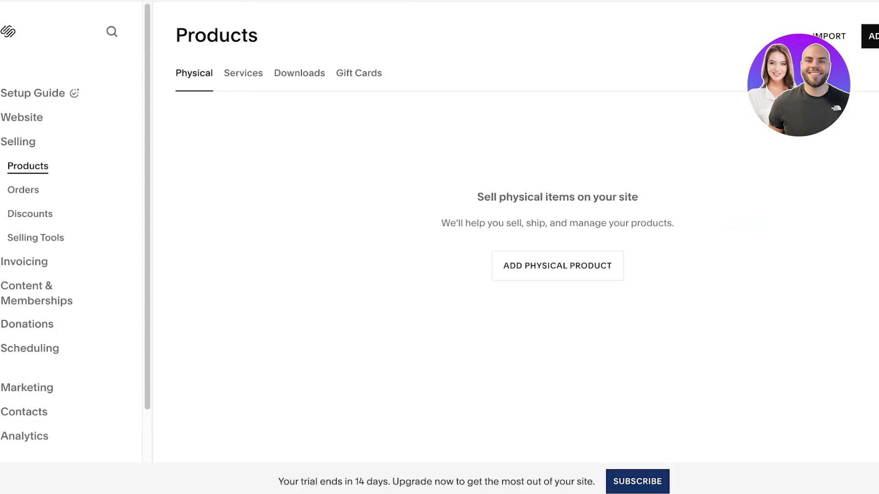
# Create a new physical product and name it Product 1.
pyautogui.click(557, 266)
pyautogui.click(315, 210)
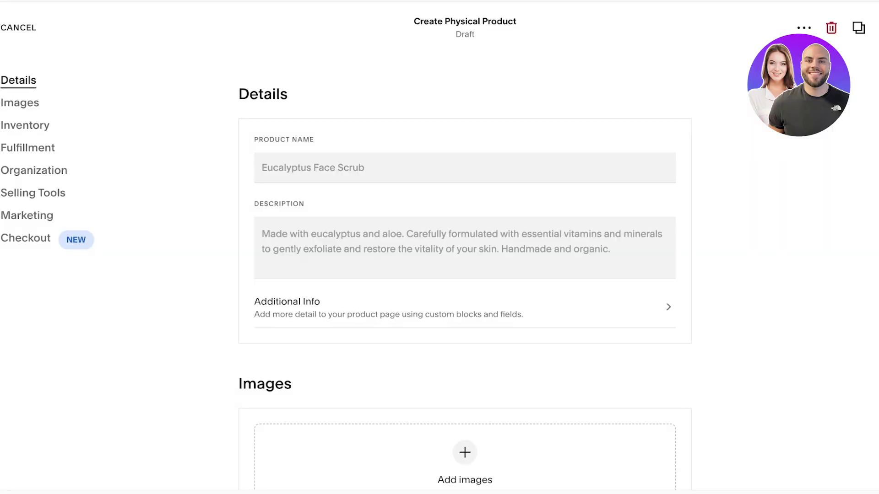
pyautogui.click(262, 168)
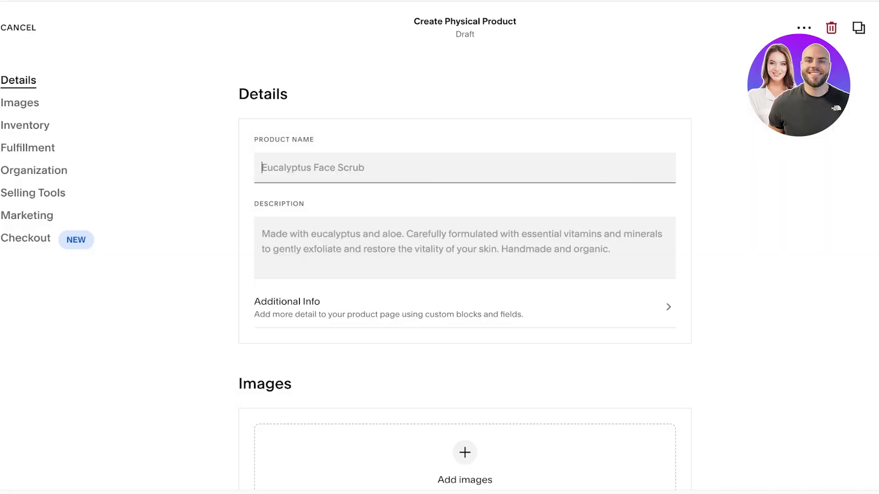
pyautogui.write('PR')
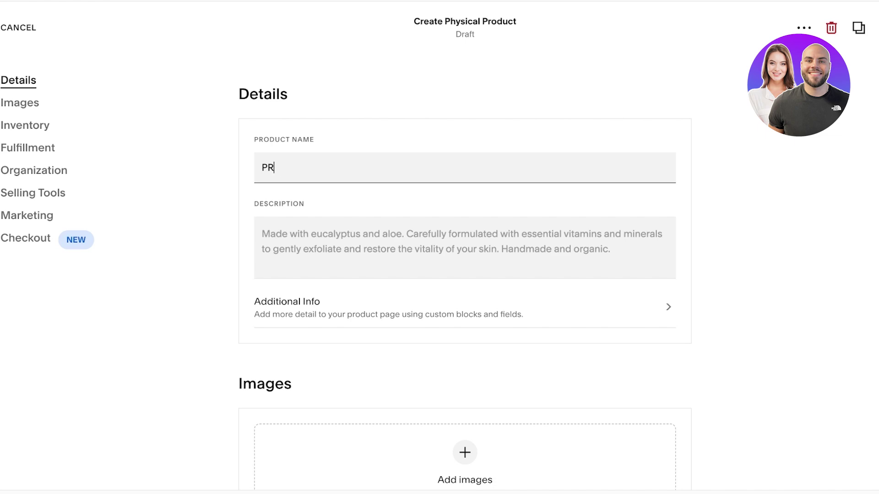
pyautogui.press('BackSpace')
pyautogui.write('roduct 1')
pyautogui.click(262, 233)
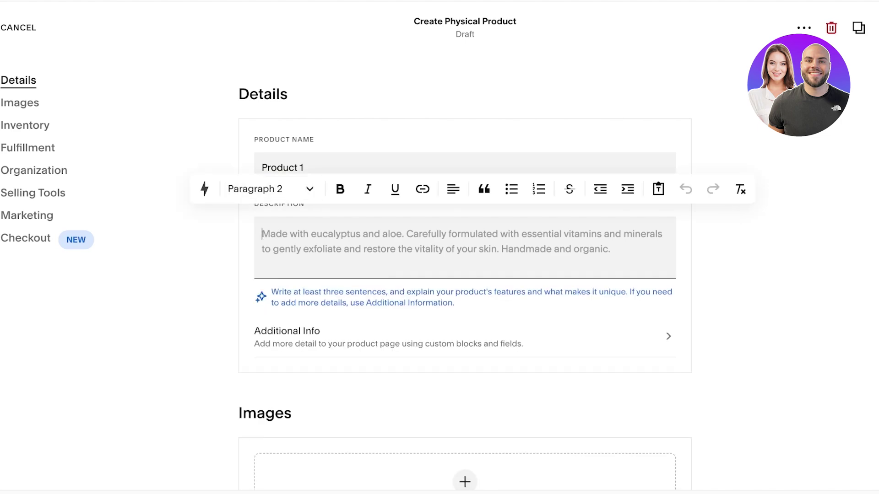
pyautogui.click(204, 189)
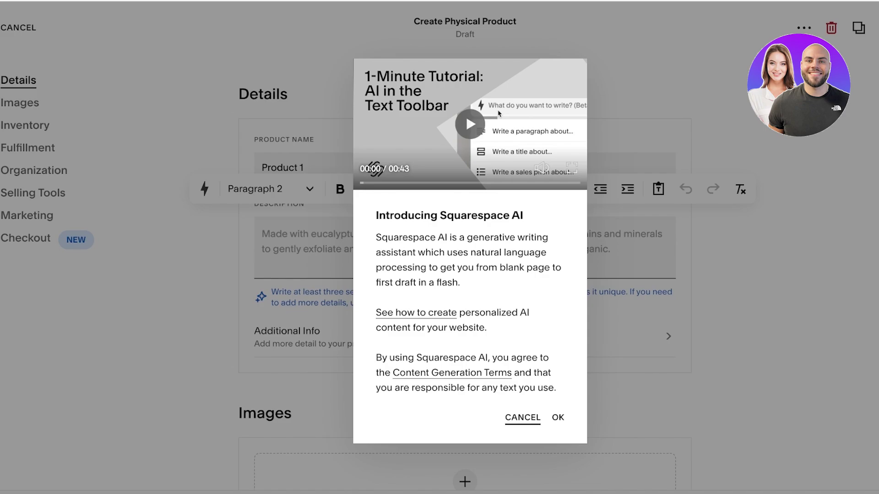
pyautogui.click(522, 418)
# Add the eyeshadow palette photo to the product's images and review the hint about adding more photos.
pyautogui.scroll(-3, 465, 275)
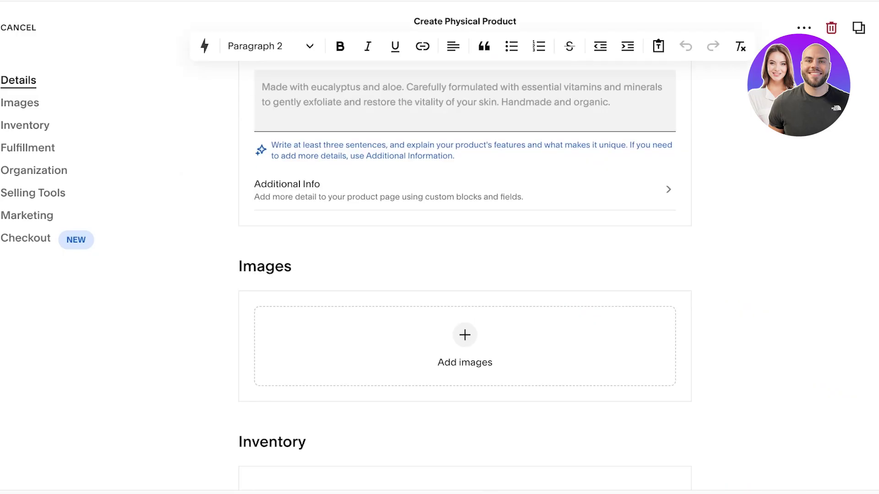
pyautogui.click(465, 335)
pyautogui.click(538, 340)
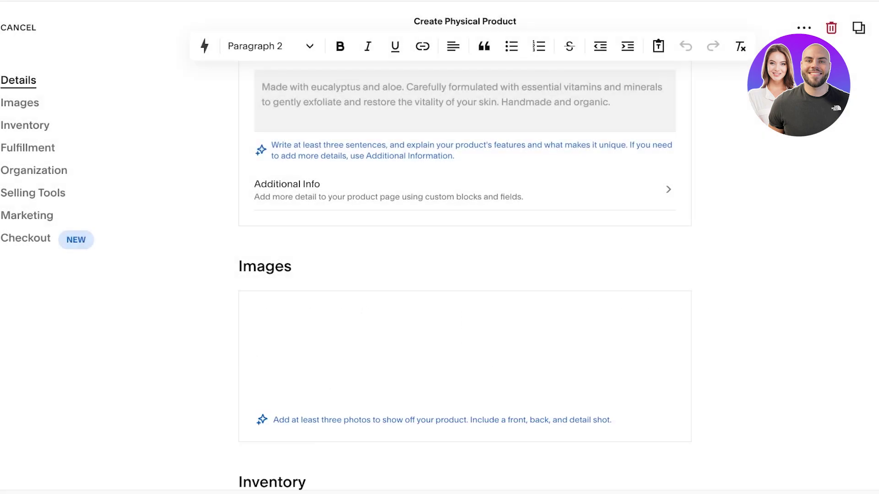
pyautogui.scroll(-4, 465, 275)
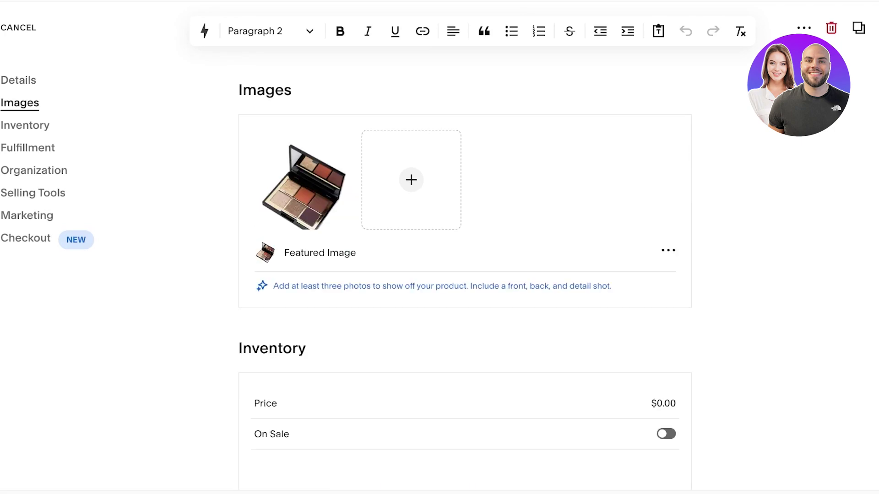
pyautogui.scroll(-1, 465, 274)
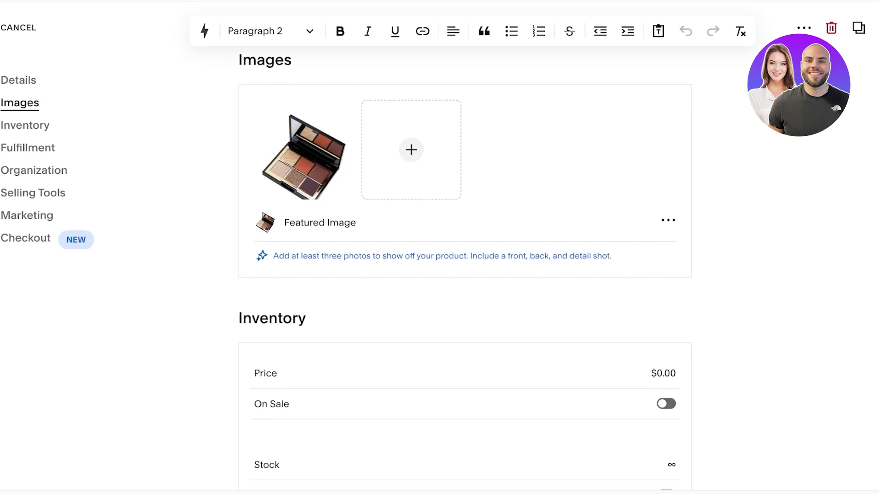
pyautogui.moveTo(273, 255); pyautogui.dragTo(489, 256)
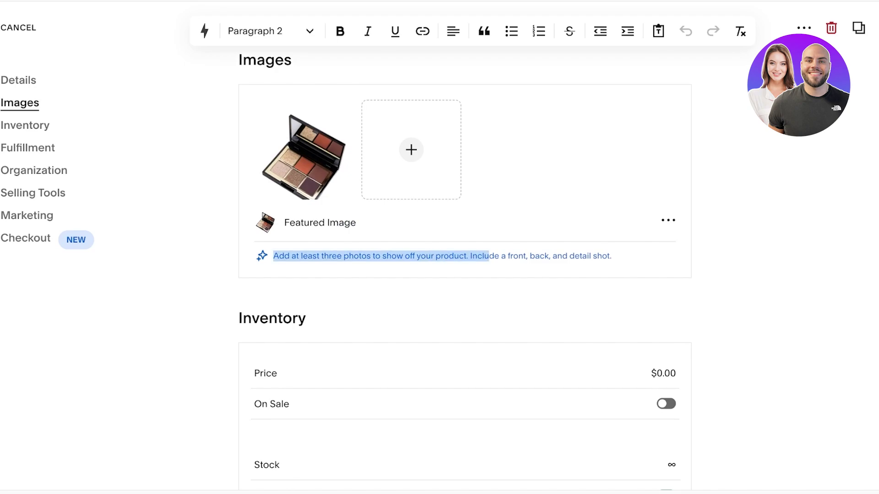
# Set the product's price to $66.00, and switch On Sale on and back off.
pyautogui.scroll(-6, 464, 274)
pyautogui.scroll(4, 465, 274)
pyautogui.click(663, 254)
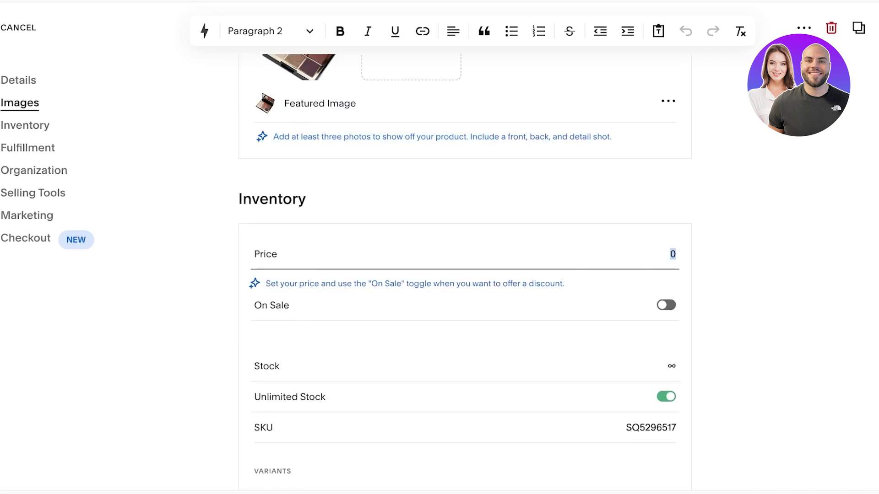
pyautogui.write('66')
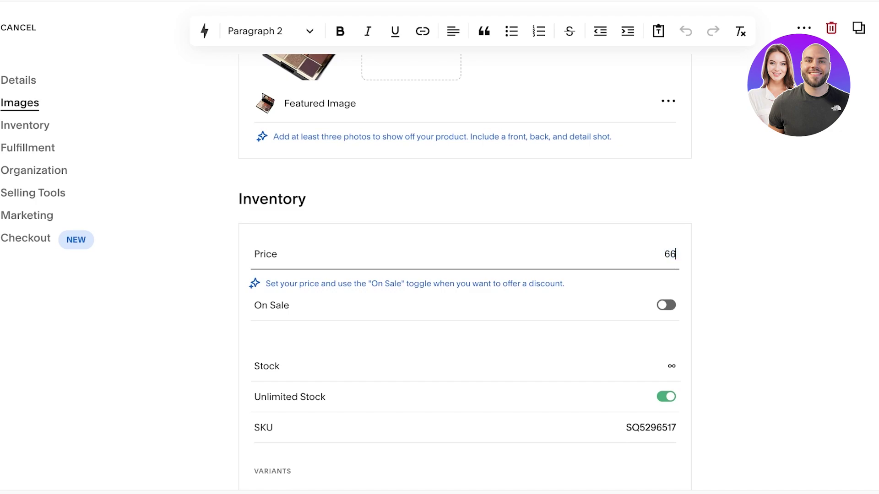
pyautogui.press('Tab')
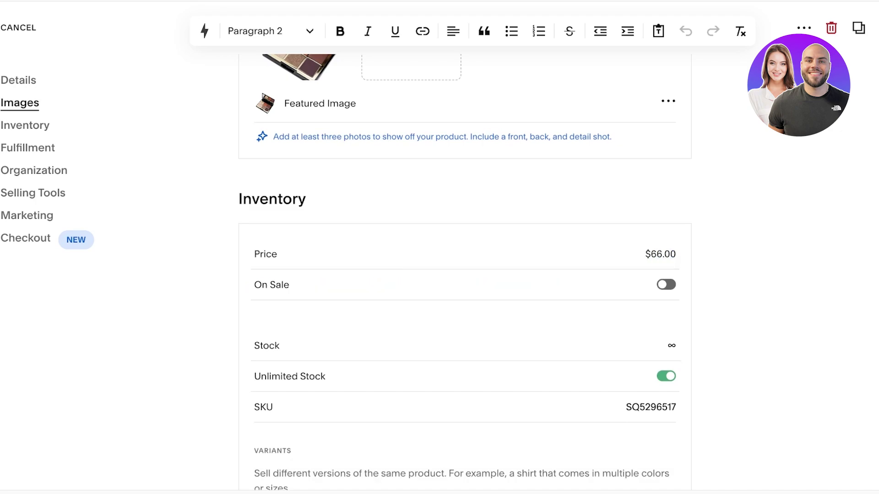
pyautogui.click(665, 284)
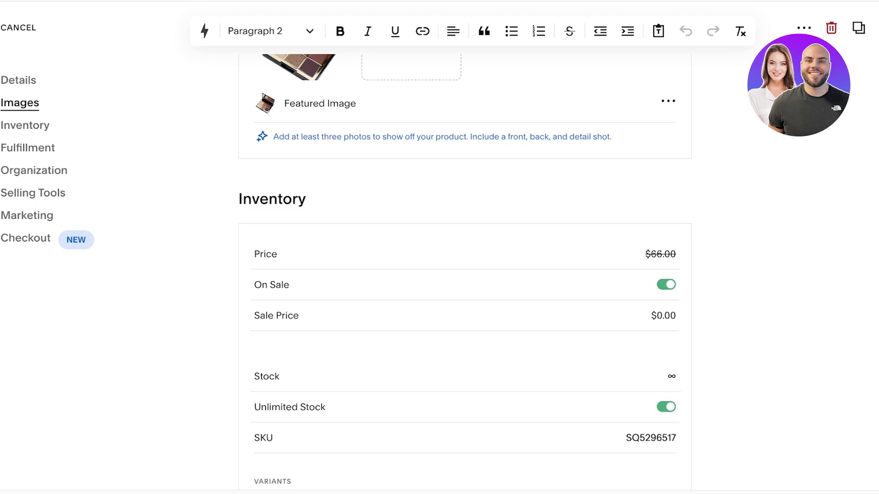
pyautogui.press('space')
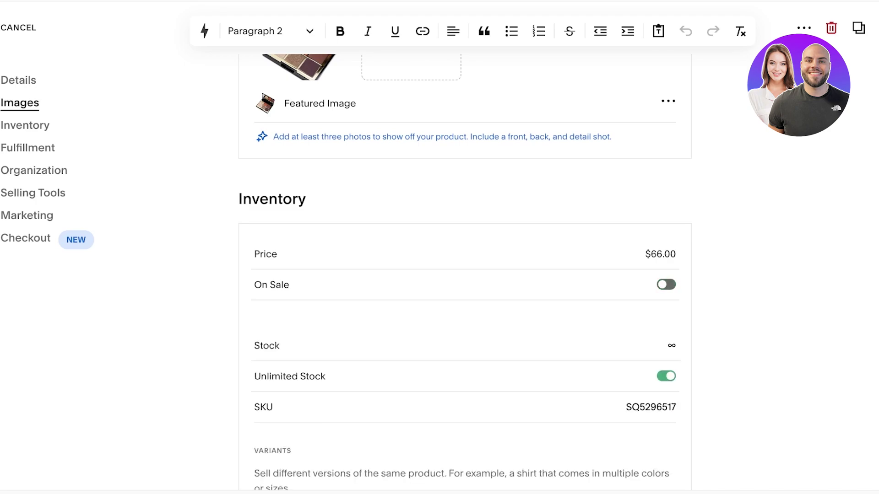
# Turn off unlimited stock for the product and set its stock quantity to 100.
pyautogui.scroll(-3, 465, 275)
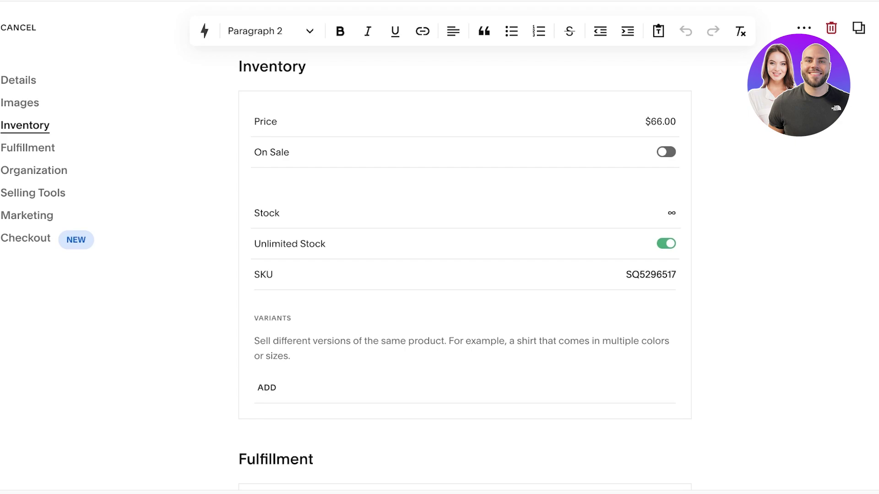
pyautogui.press('space')
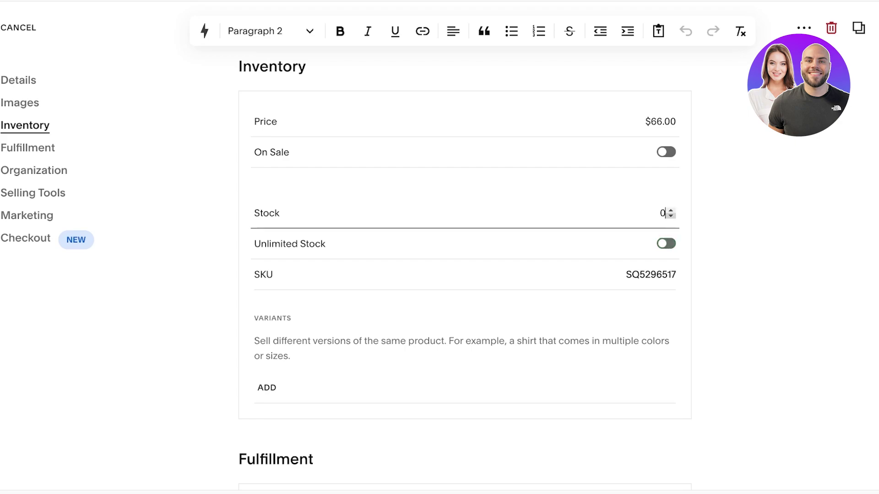
pyautogui.hotkey('ctrl', 'a')
pyautogui.write('100')
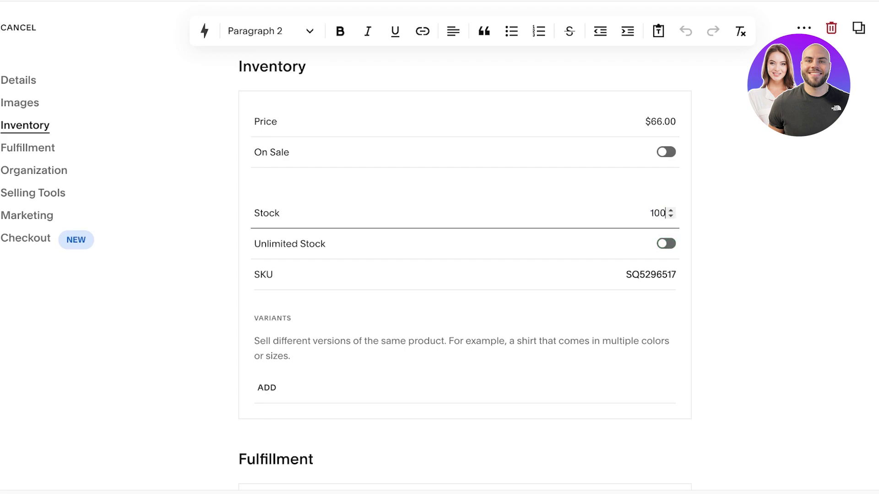
pyautogui.press('Tab')
# Open the product's variant options and look at the option types, then close them without adding a variant.
pyautogui.scroll(-3, 465, 268)
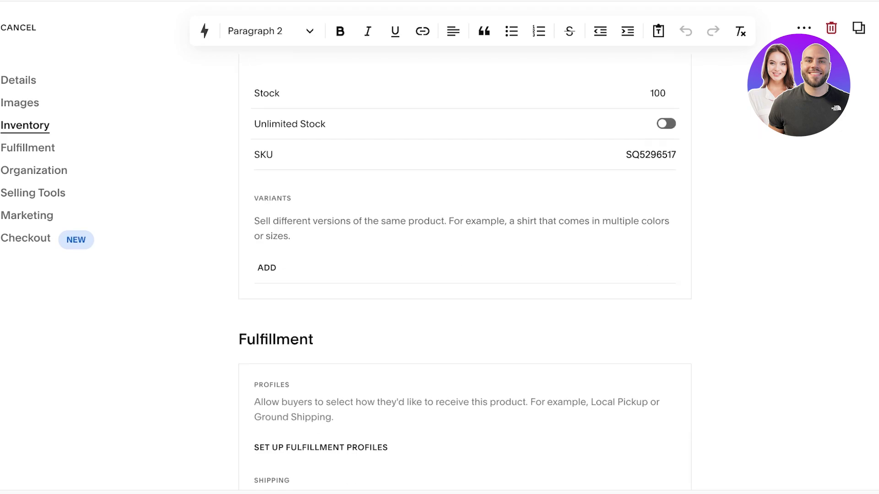
pyautogui.click(266, 267)
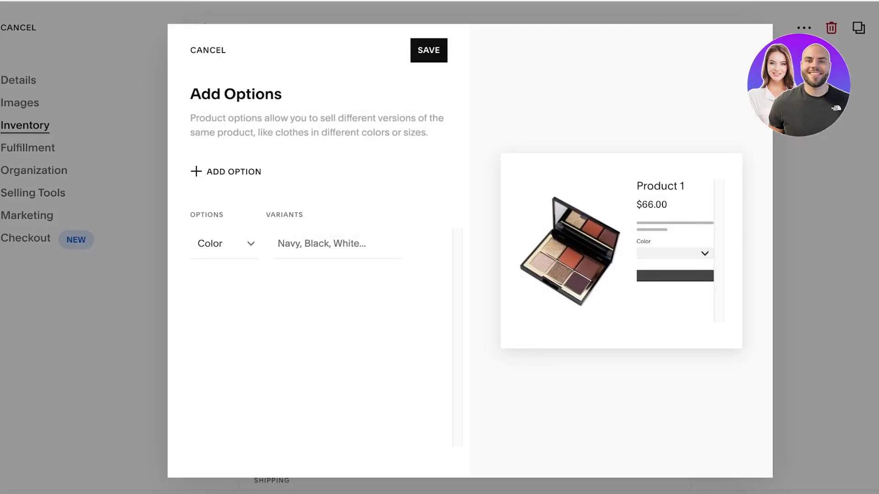
pyautogui.click(224, 243)
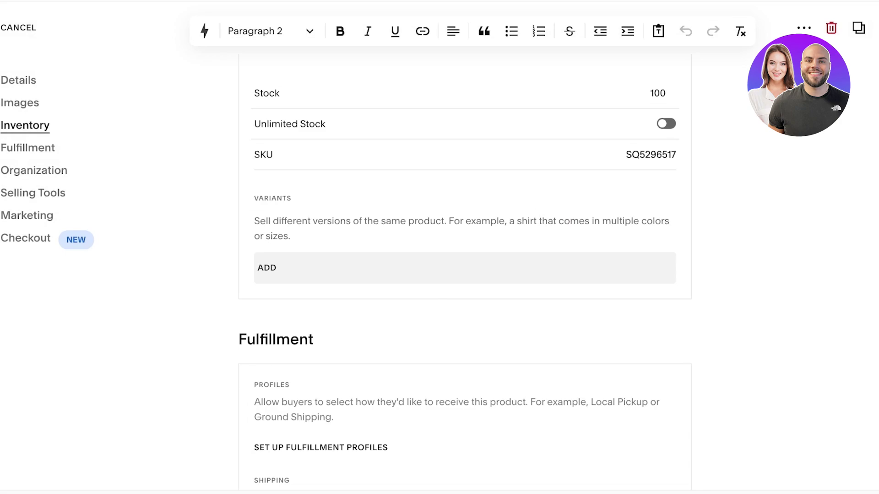
# Create a Makeup category in the product's organization settings and assign the product to it.
pyautogui.scroll(-3, 465, 275)
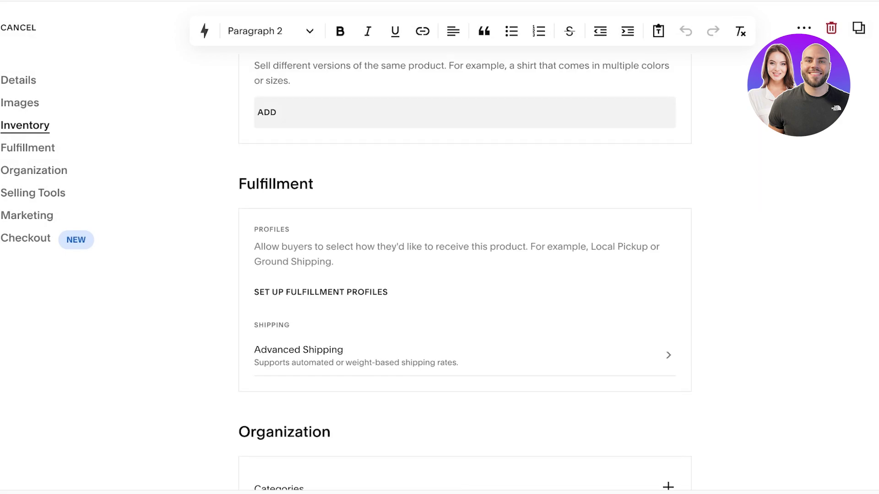
pyautogui.scroll(-2, 320, 190)
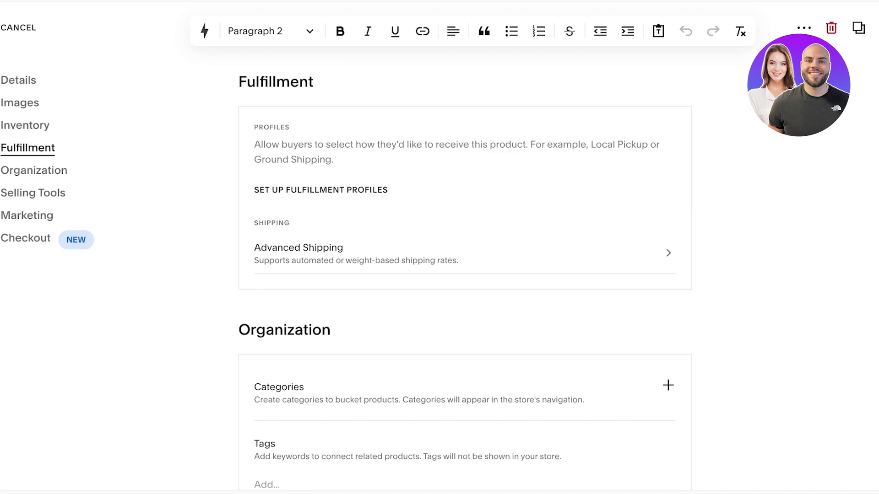
pyautogui.scroll(-3, 465, 275)
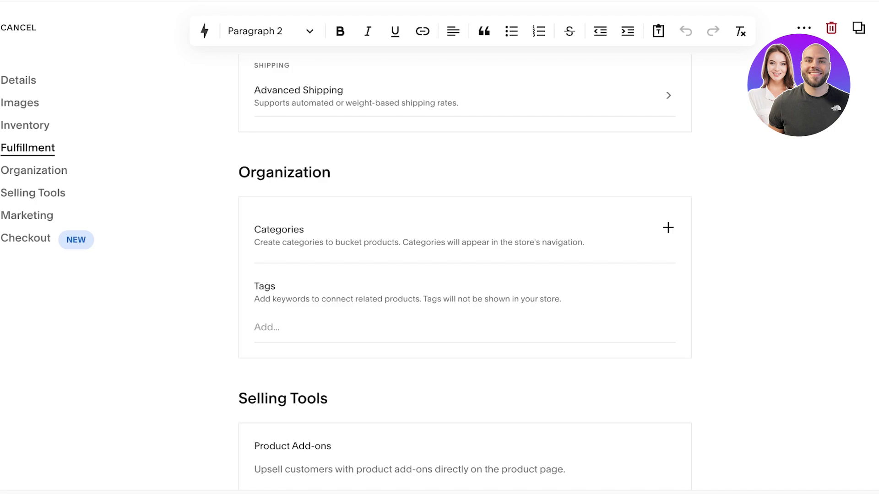
pyautogui.click(668, 227)
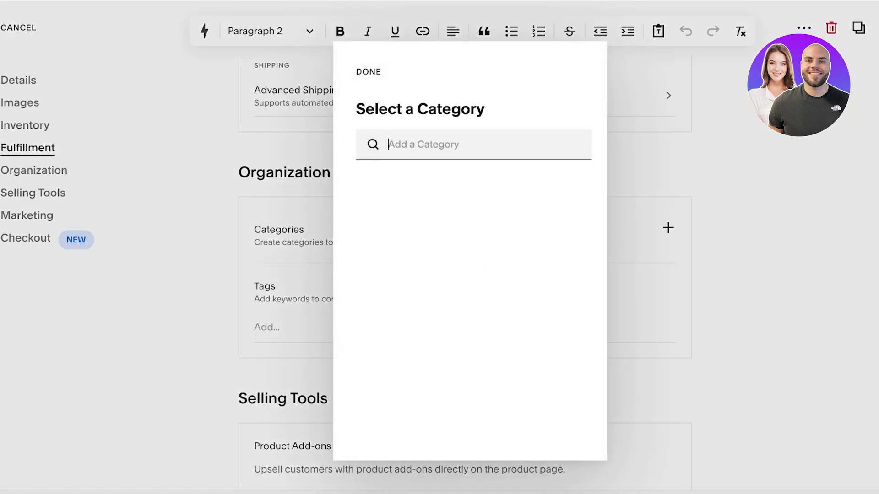
pyautogui.write('A')
pyautogui.press('BackSpace')
pyautogui.write('Makeup')
pyautogui.press('Return')
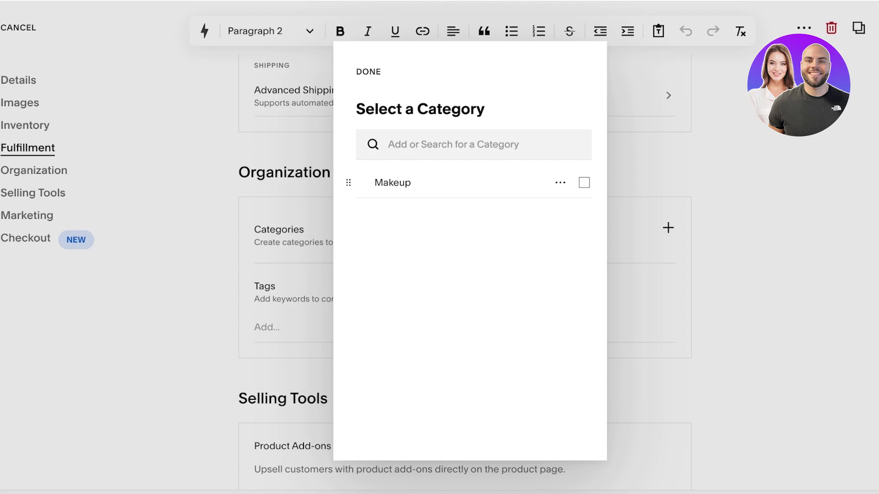
pyautogui.click(583, 183)
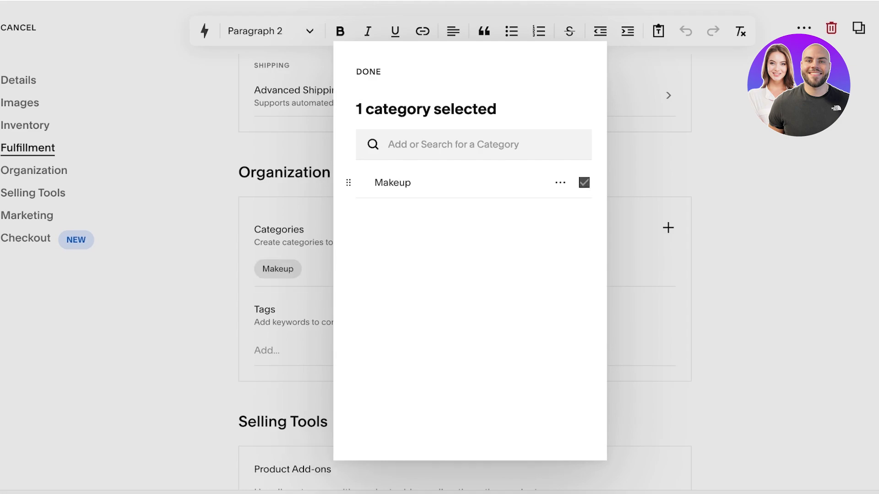
pyautogui.press('Escape')
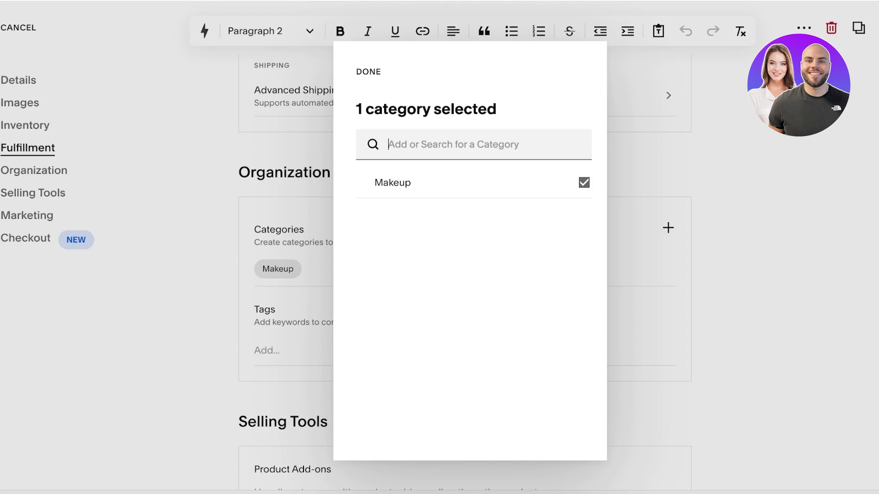
# Create an Eyeshadow category, assign the product to it as well, and close the category selection.
pyautogui.write('Eyeshadow')
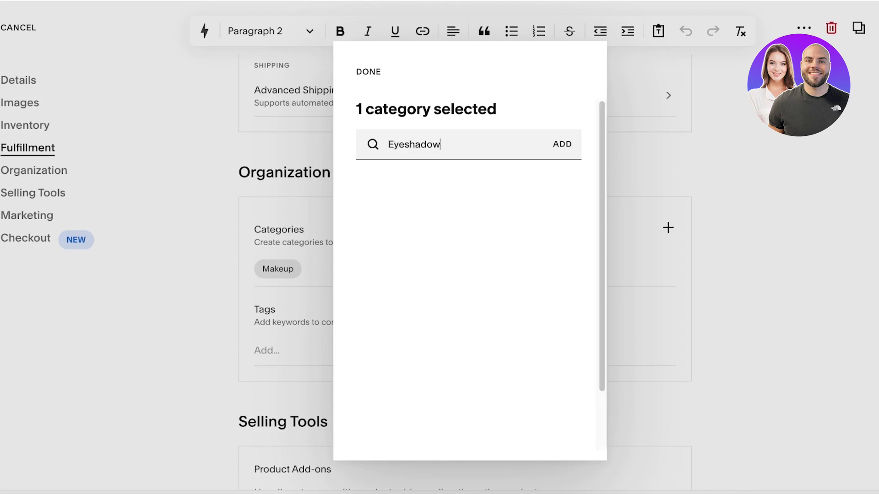
pyautogui.press('Return')
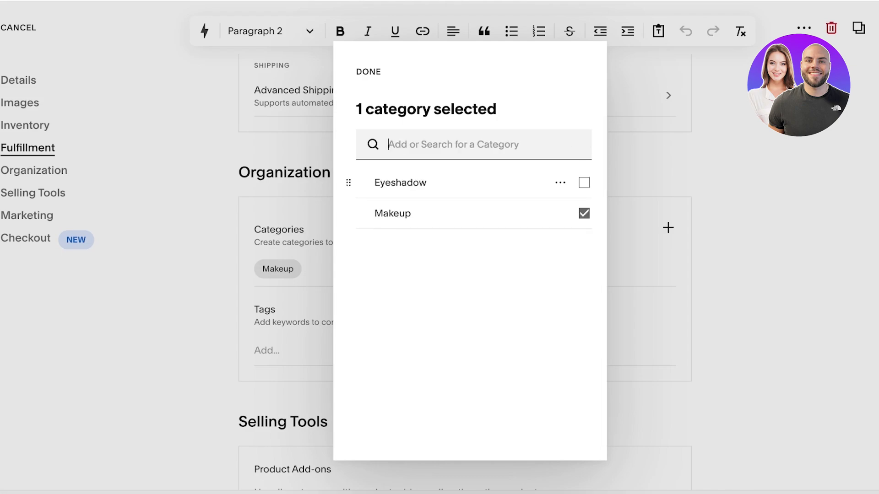
pyautogui.click(584, 183)
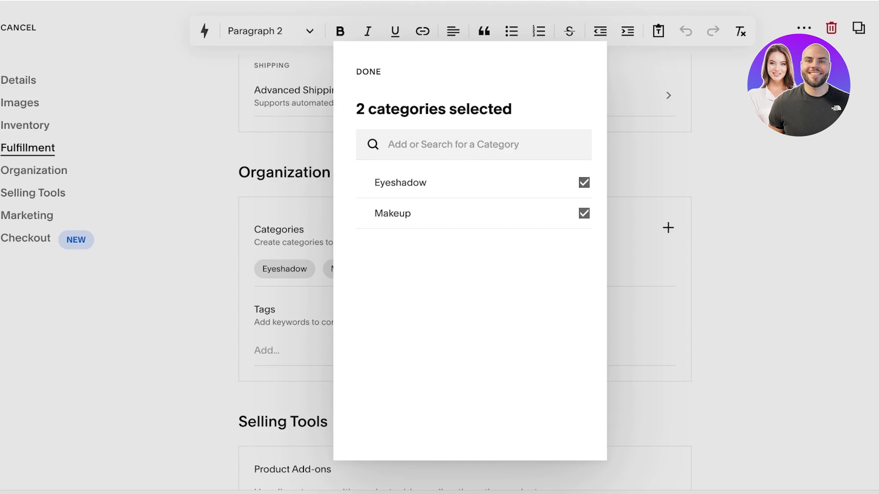
pyautogui.press('Escape')
# Examine the product's tags, selling tools, marketing and checkout settings.
pyautogui.scroll(-1, 465, 270)
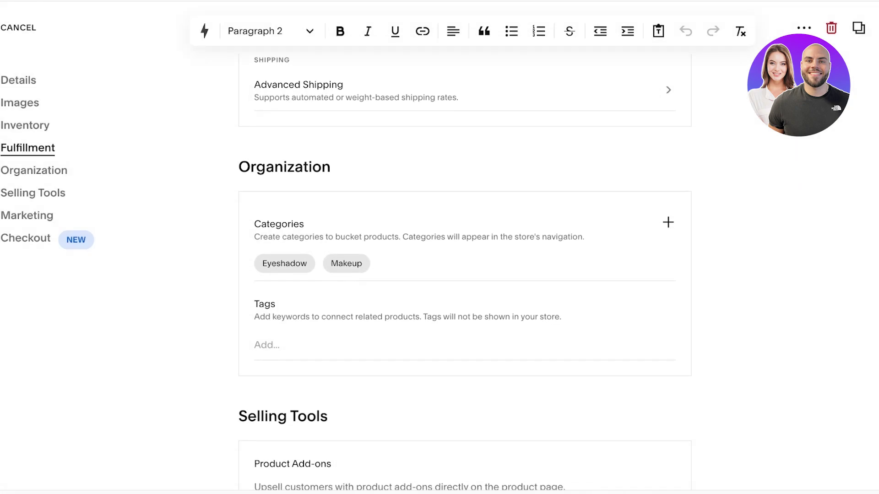
pyautogui.scroll(-1, 465, 275)
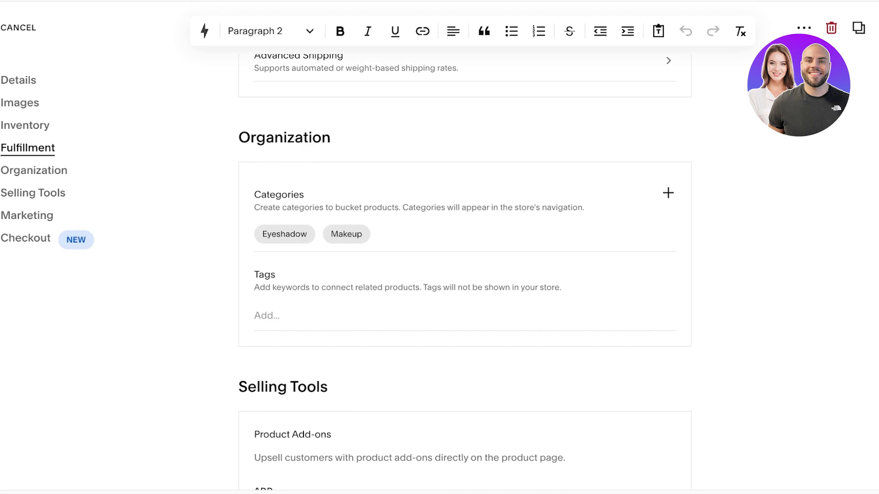
pyautogui.click(267, 316)
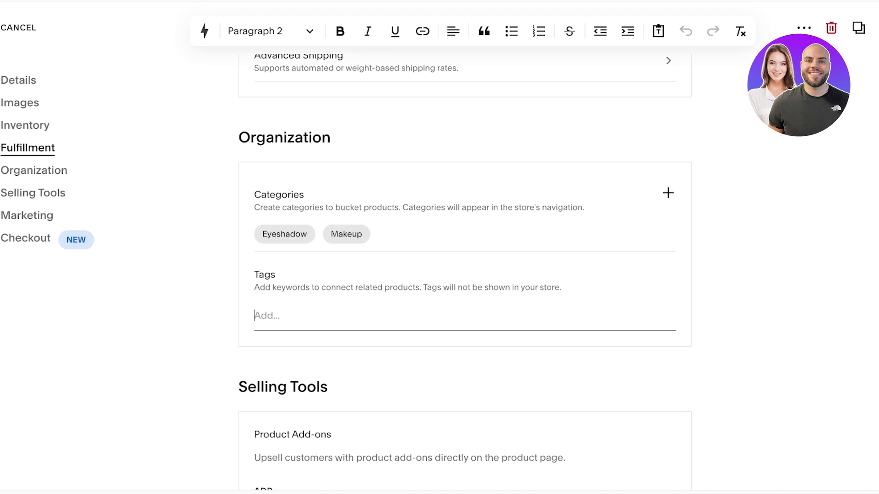
pyautogui.scroll(-5, 464, 267)
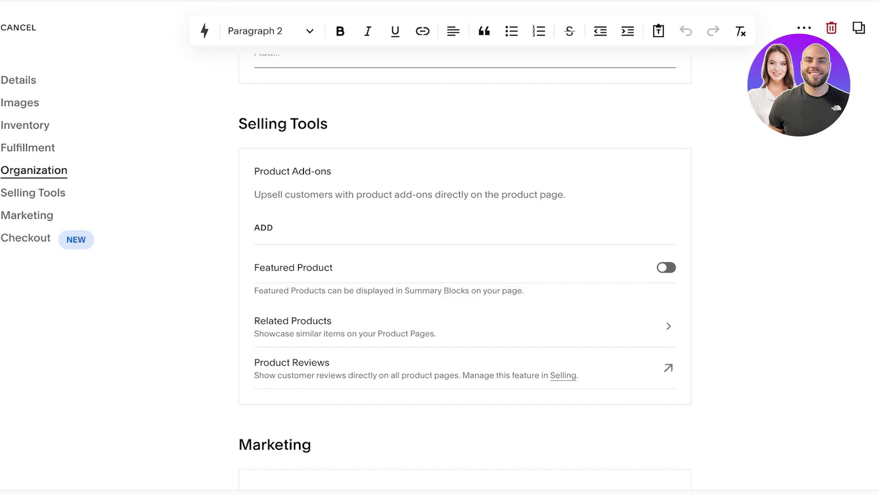
pyautogui.scroll(-3, 465, 268)
pyautogui.scroll(3, 464, 268)
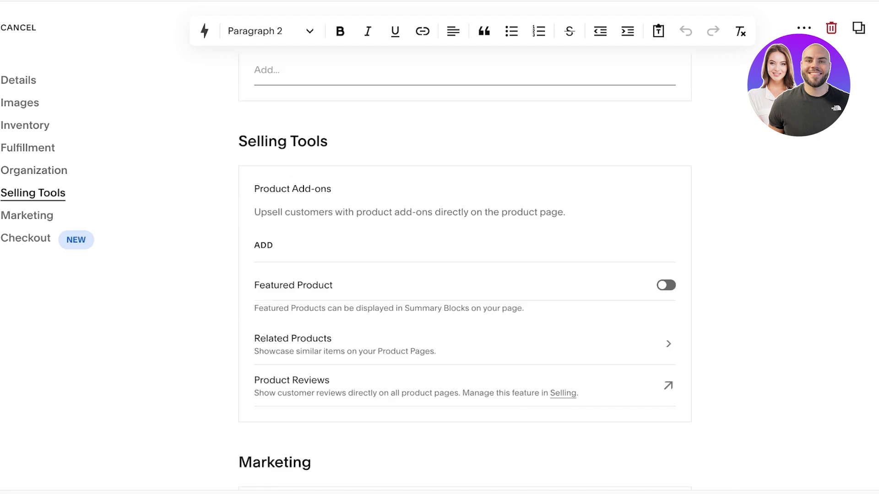
pyautogui.scroll(-7, 464, 268)
pyautogui.scroll(-6, 465, 268)
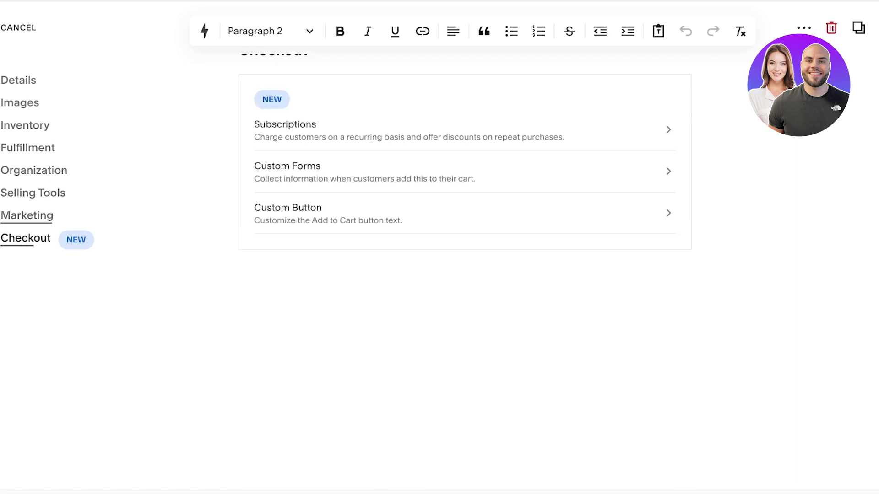
# Publish Product 1.
pyautogui.moveTo(876, 27)
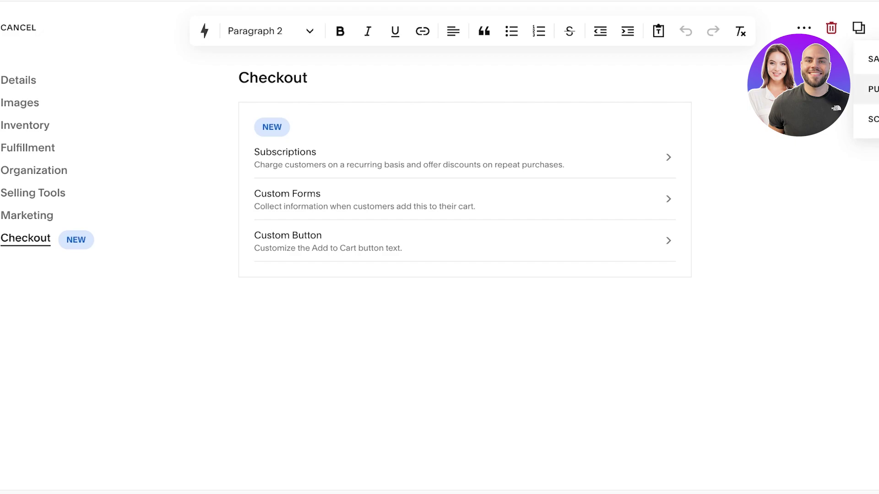
pyautogui.click(867, 89)
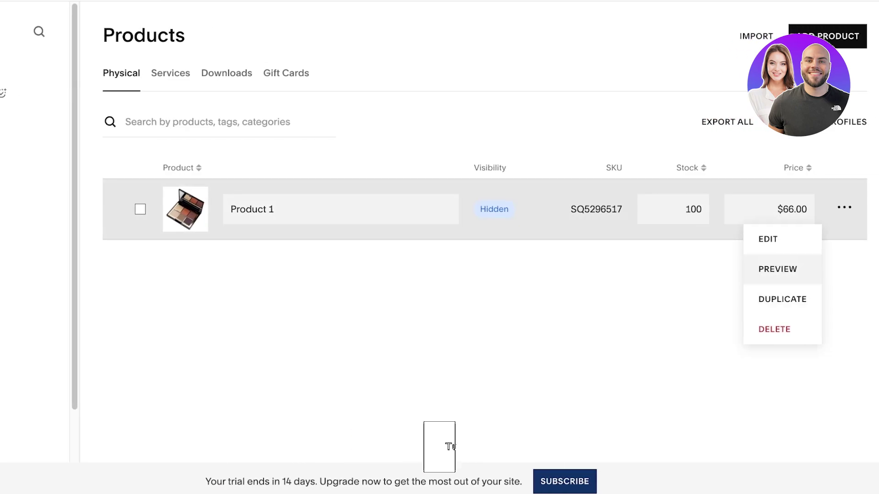
# Preview the Product 1 page, check how its title, price, quantity and image are laid out, and close the preview.
pyautogui.click(850, 269)
pyautogui.scroll(-7, 504, 257)
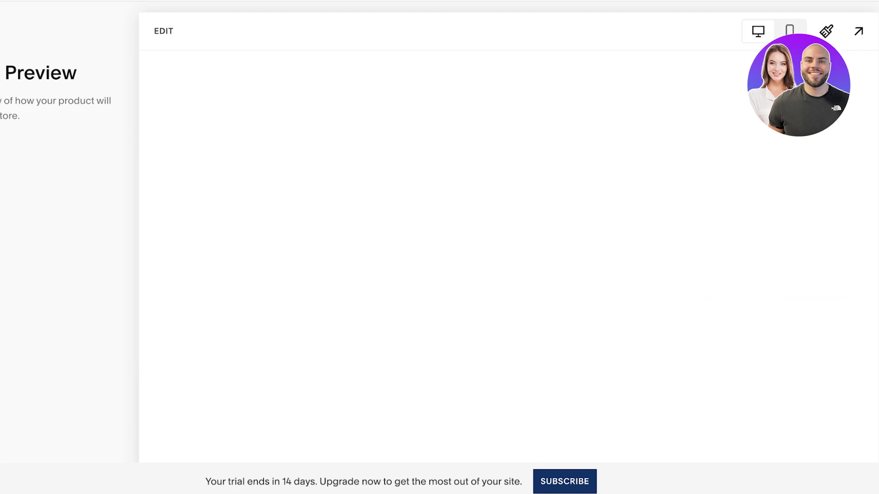
pyautogui.scroll(-3, 504, 257)
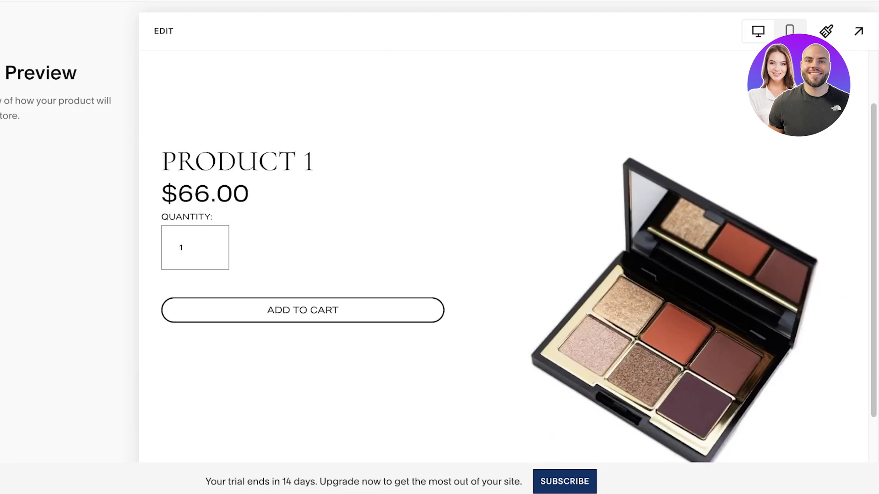
pyautogui.scroll(-1, 503, 257)
pyautogui.scroll(3, 503, 256)
pyautogui.scroll(-1, 503, 257)
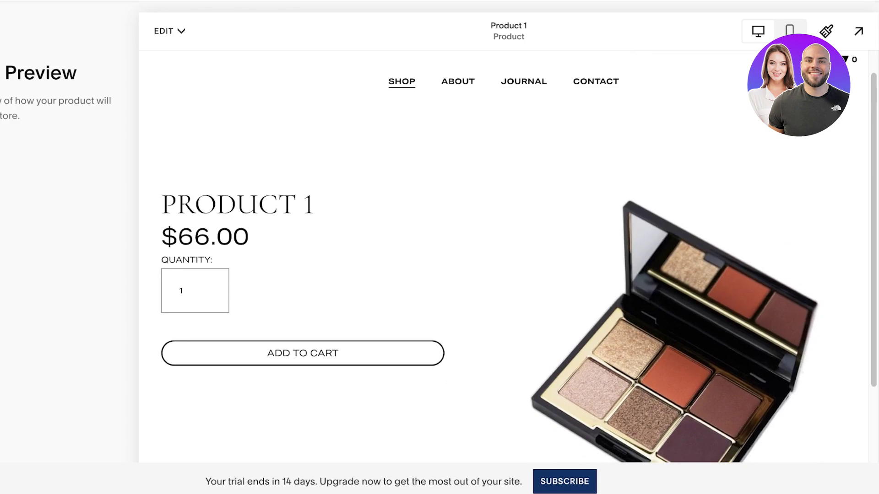
pyautogui.scroll(-1, 206, 291)
pyautogui.scroll(2, 206, 291)
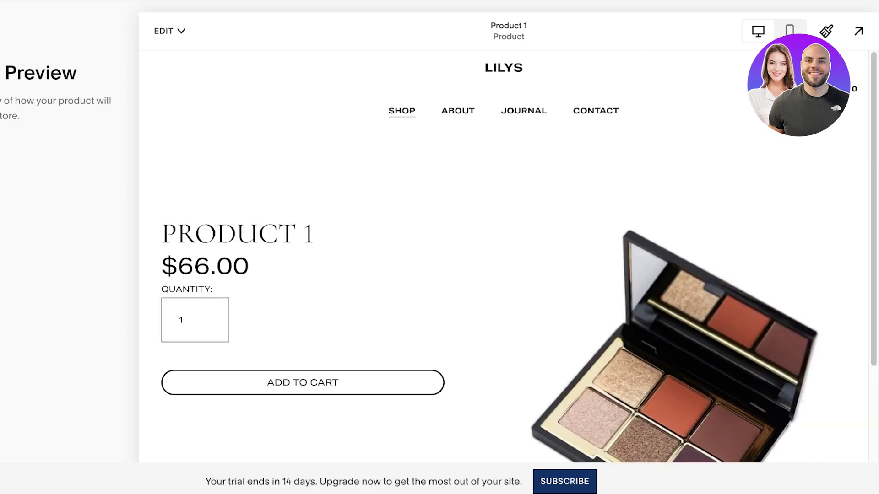
pyautogui.press('Escape')
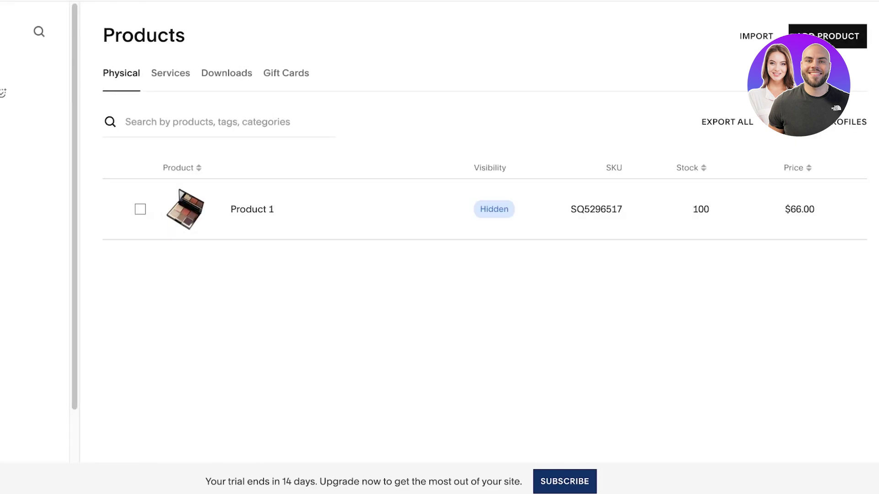
# Open the Product 1 page's design for editing and bring up the product section's format settings.
pyautogui.press('Escape')
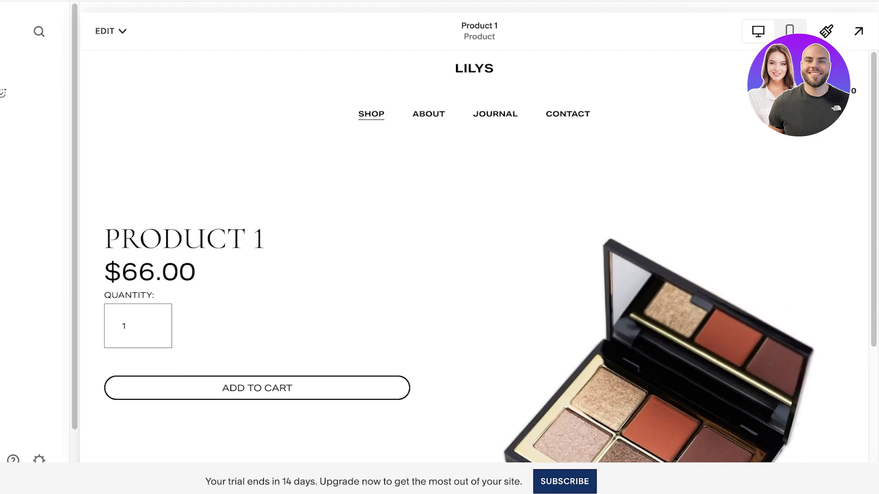
pyautogui.click(110, 30)
pyautogui.click(108, 73)
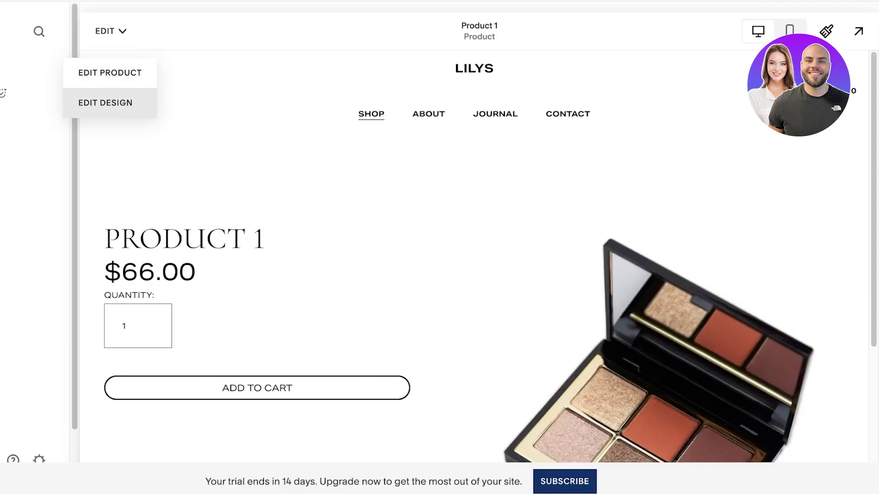
pyautogui.click(105, 102)
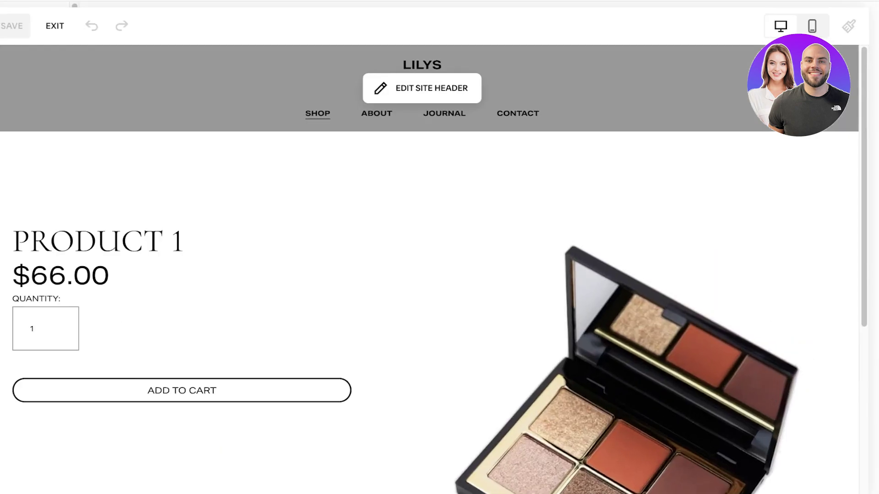
pyautogui.scroll(-3, 440, 274)
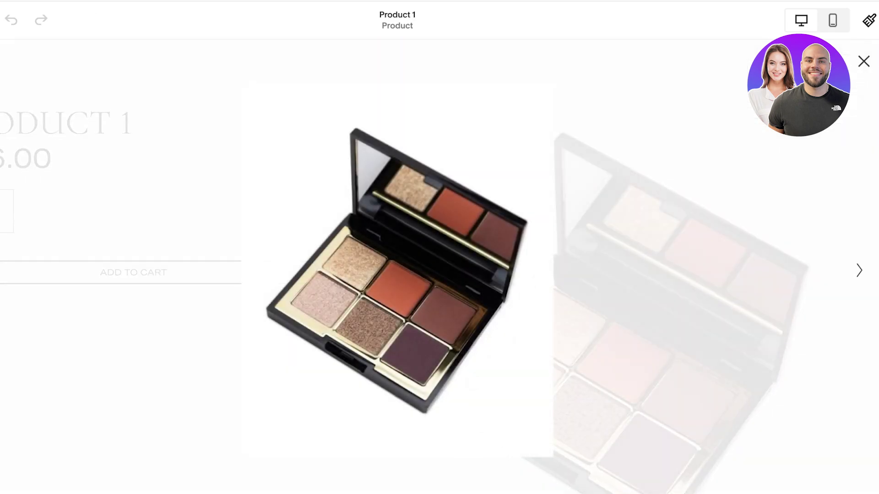
pyautogui.press('Escape')
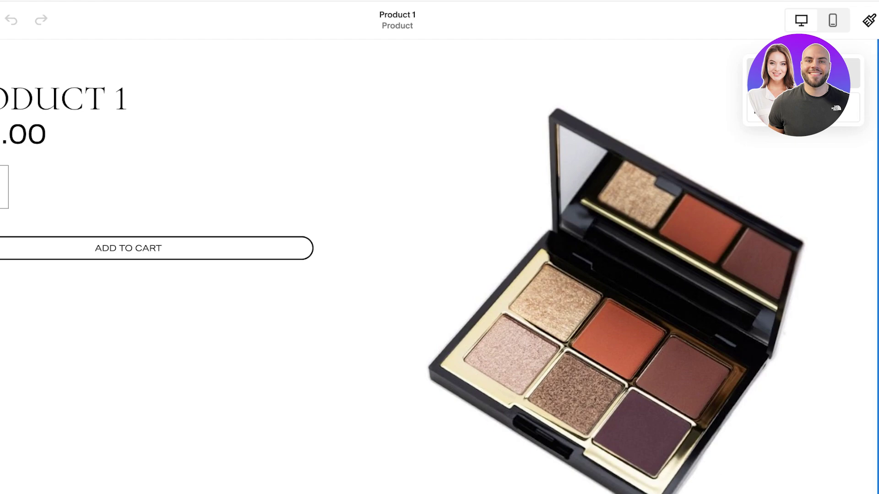
pyautogui.scroll(3, 440, 267)
pyautogui.click(804, 161)
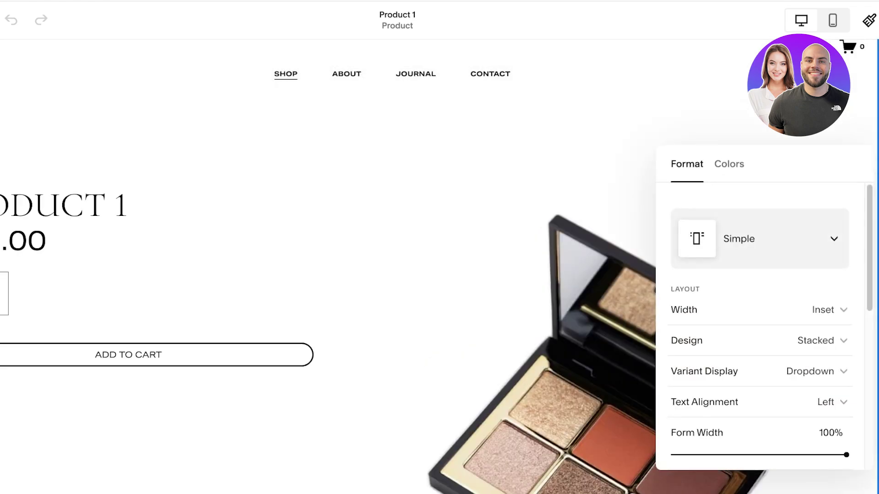
# Try the Half format for the product section, and switch it to the Full format.
pyautogui.click(759, 238)
pyautogui.click(759, 59)
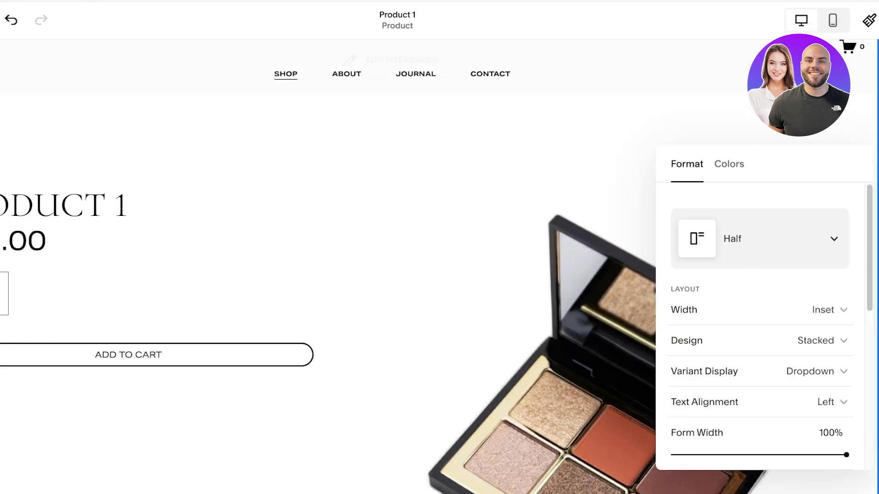
pyautogui.click(760, 239)
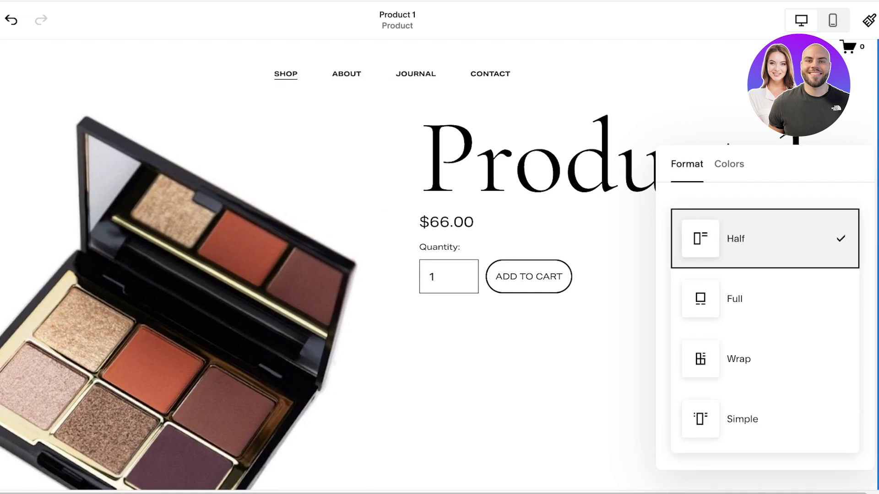
pyautogui.click(732, 298)
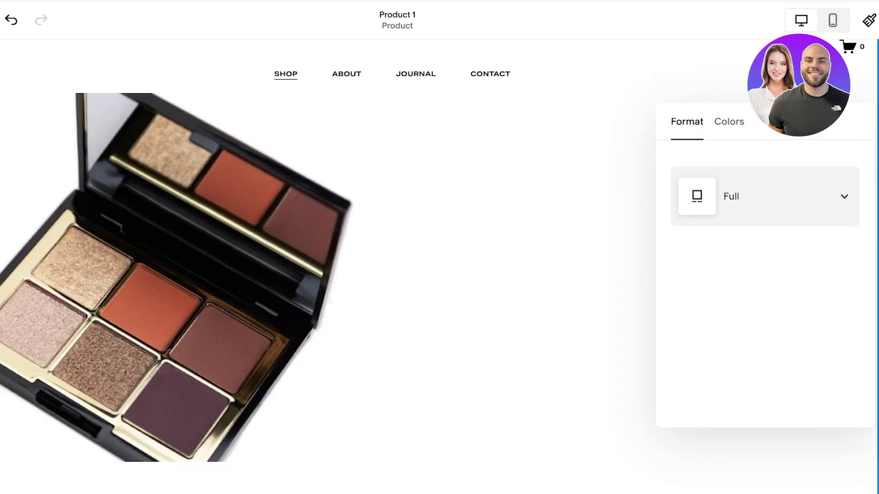
# Try the Wrap and Simple formats for the product section, and set its format to Half.
pyautogui.click(765, 196)
pyautogui.click(736, 255)
pyautogui.click(765, 196)
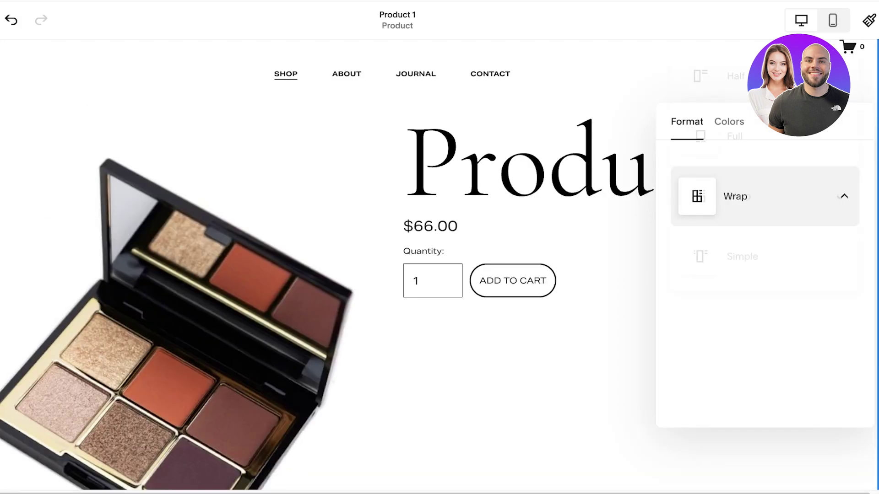
pyautogui.click(737, 255)
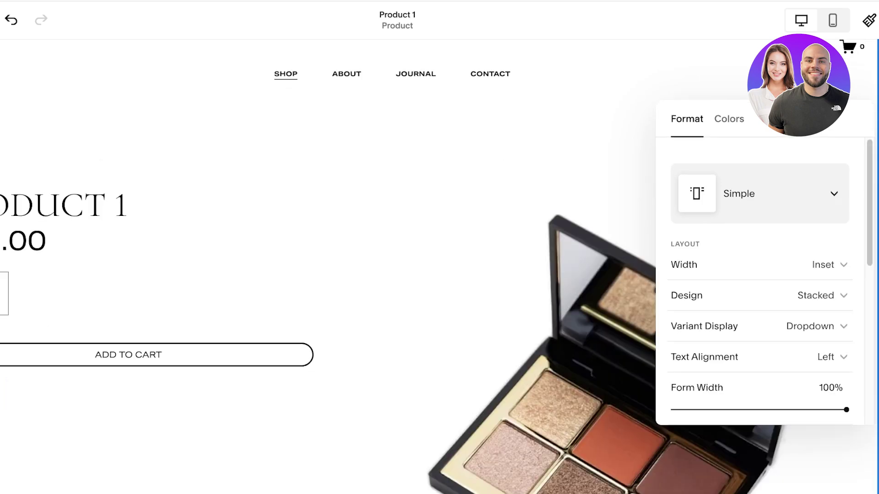
pyautogui.click(764, 196)
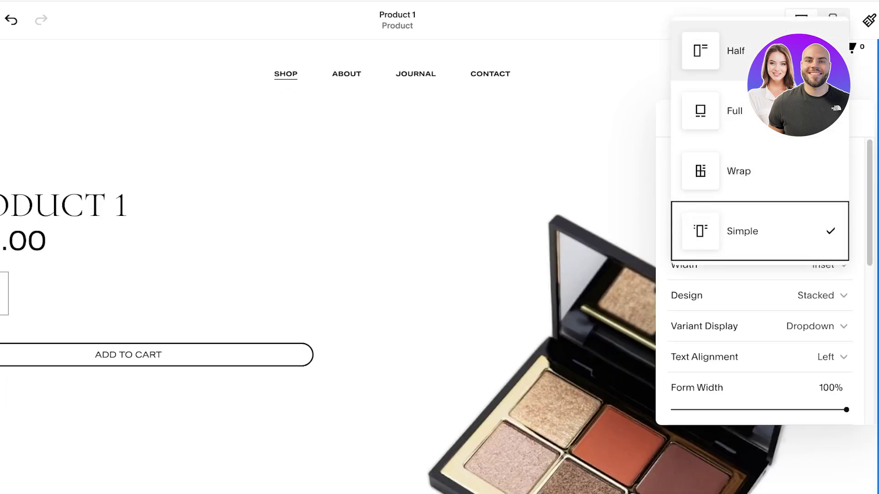
pyautogui.click(736, 50)
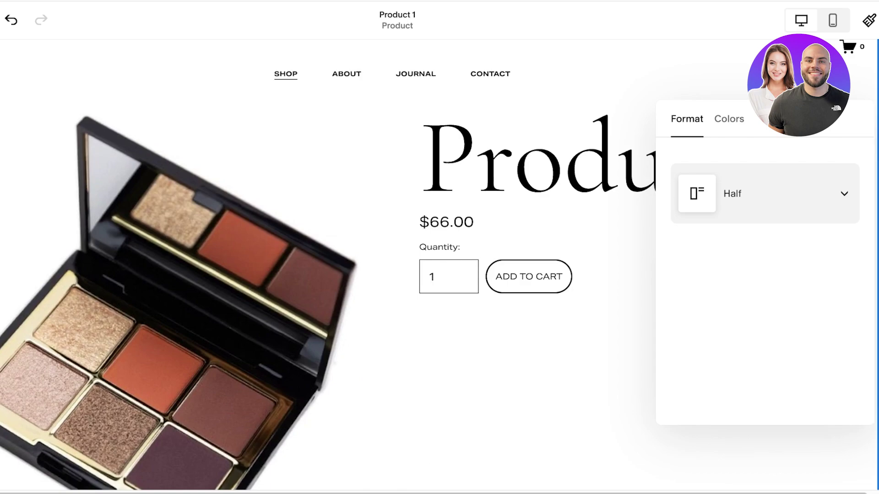
# Try the Bright 1, Dark 1 and Light 1 color themes on the product section, and apply Lightest 1.
pyautogui.scroll(2, 439, 266)
pyautogui.click(728, 152)
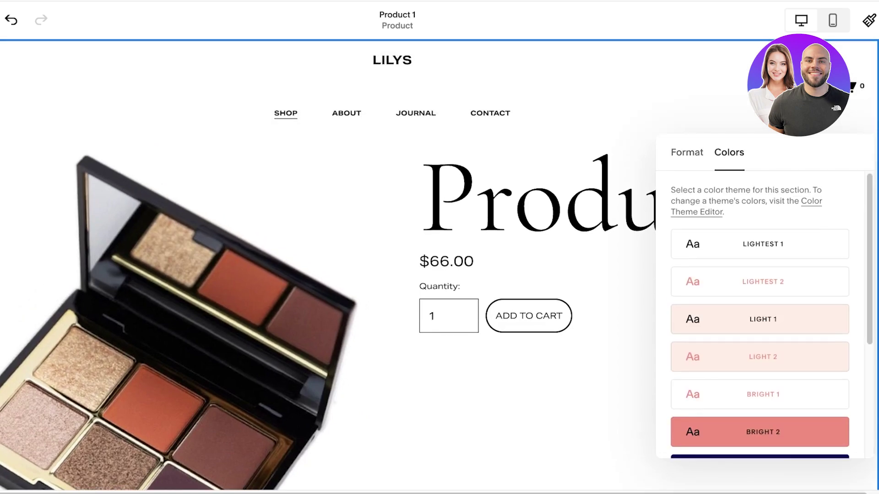
pyautogui.scroll(-1, 760, 316)
pyautogui.scroll(-1, 759, 315)
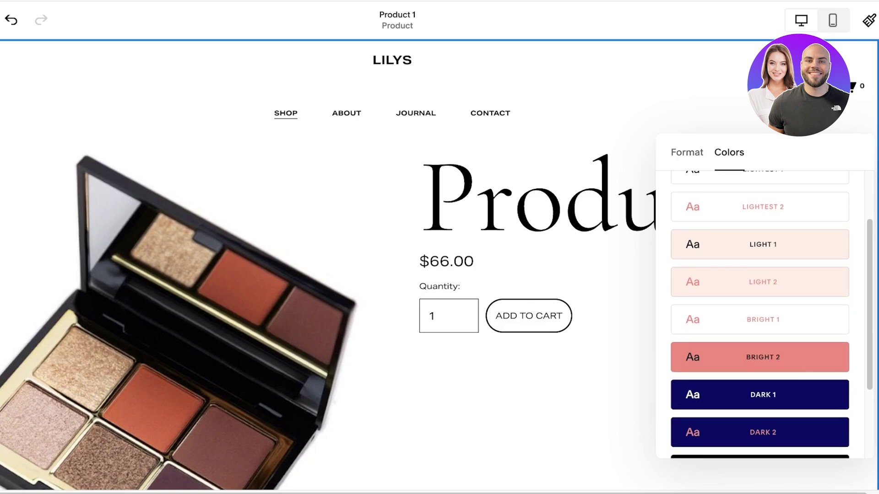
pyautogui.click(760, 320)
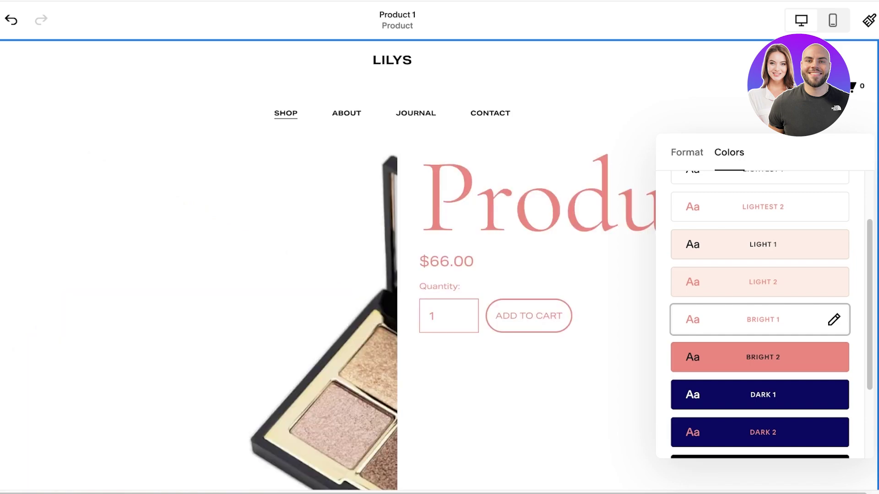
pyautogui.click(760, 395)
pyautogui.scroll(-3, 760, 321)
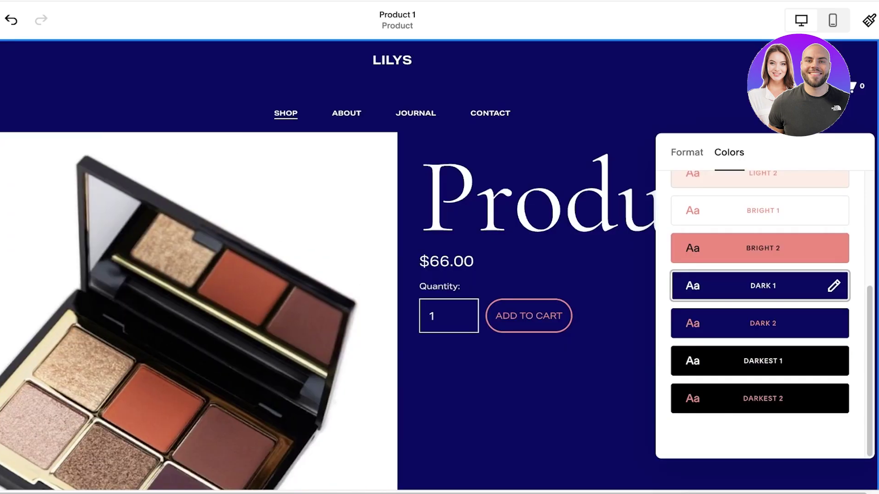
pyautogui.scroll(5, 760, 285)
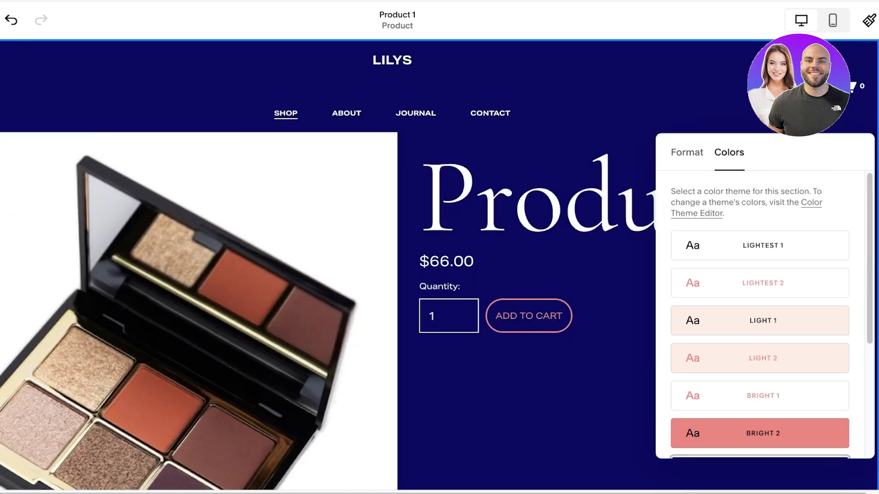
pyautogui.click(760, 320)
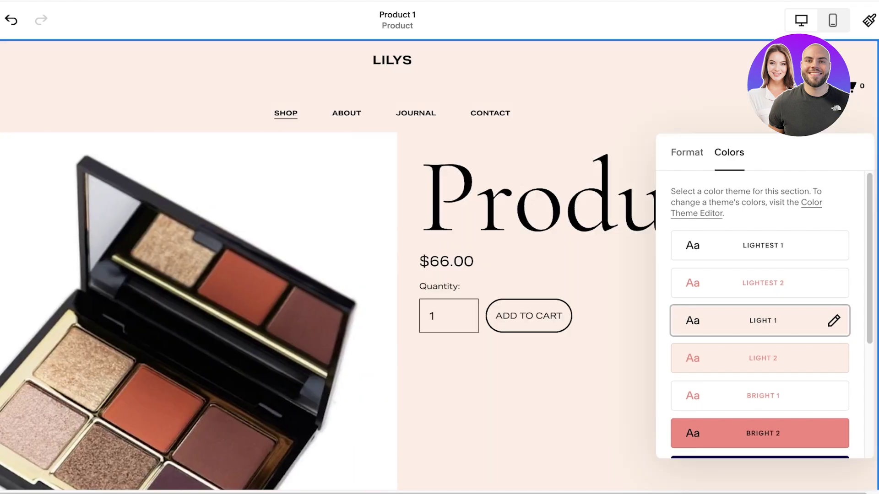
pyautogui.click(759, 245)
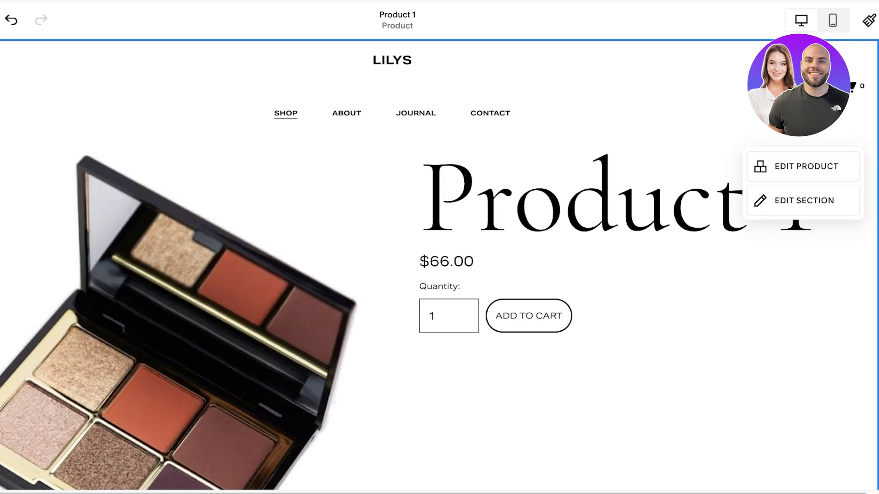
# Review the Product 1 page down to its footer, both in the design editor and after leaving it.
pyautogui.scroll(-5, 440, 265)
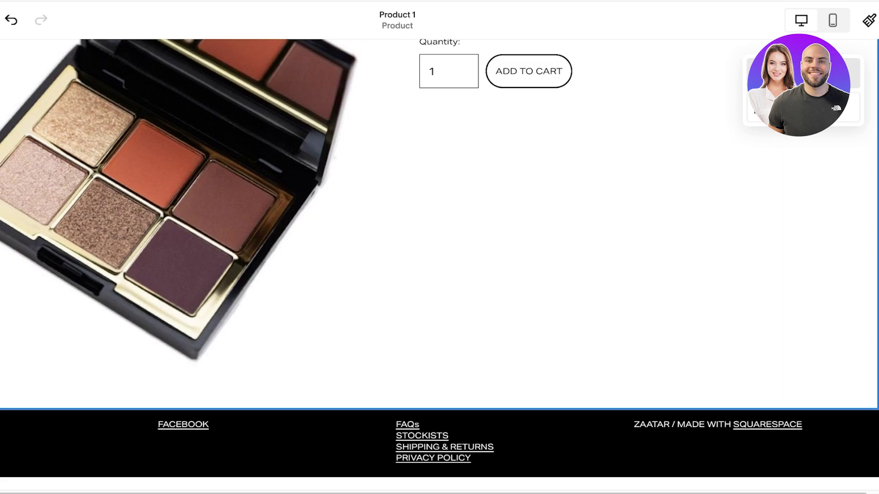
pyautogui.scroll(5, 439, 265)
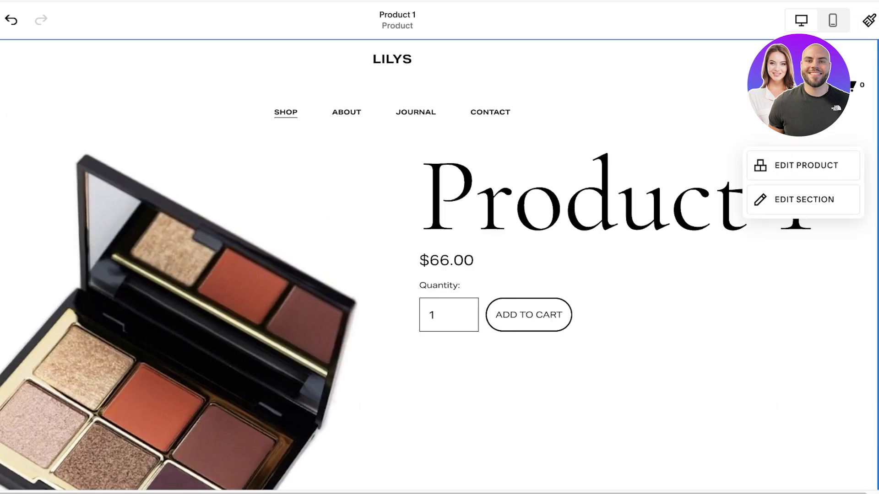
pyautogui.scroll(-5, 440, 265)
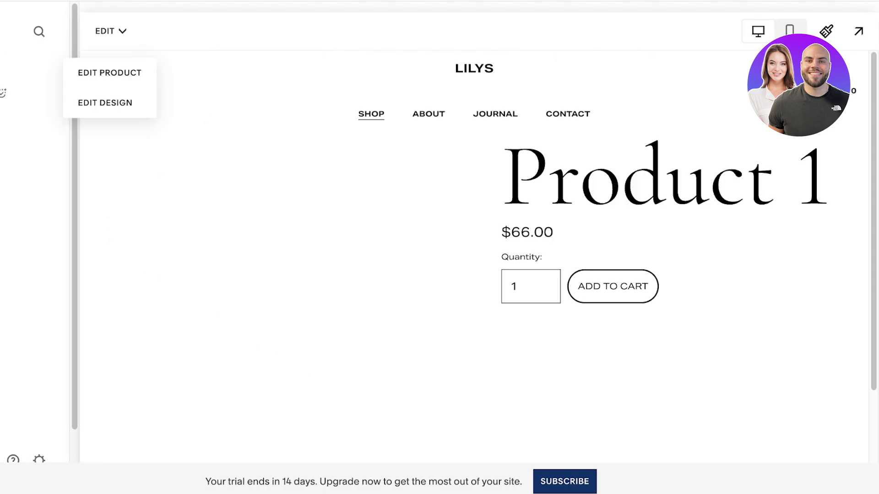
pyautogui.scroll(-3, 475, 257)
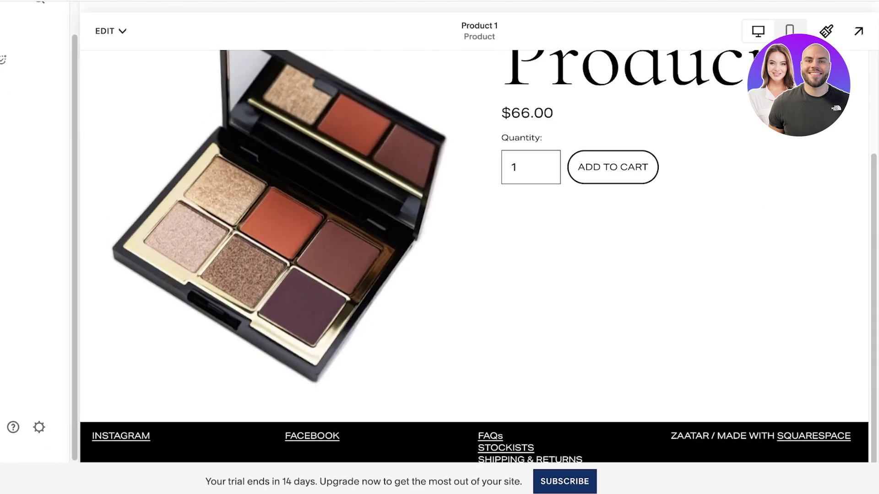
pyautogui.scroll(3, 474, 256)
# Reopen the Product 1 page's design for editing, exit the editor, and look over the page down to the footer.
pyautogui.click(110, 31)
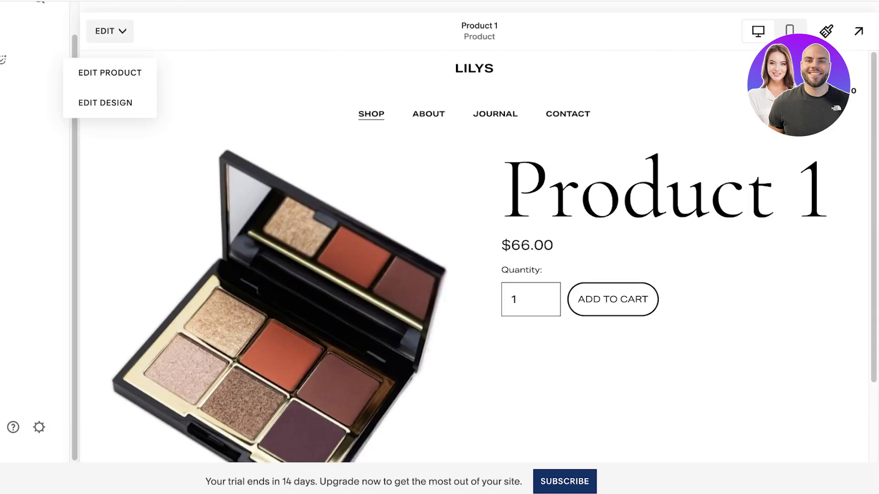
pyautogui.click(106, 103)
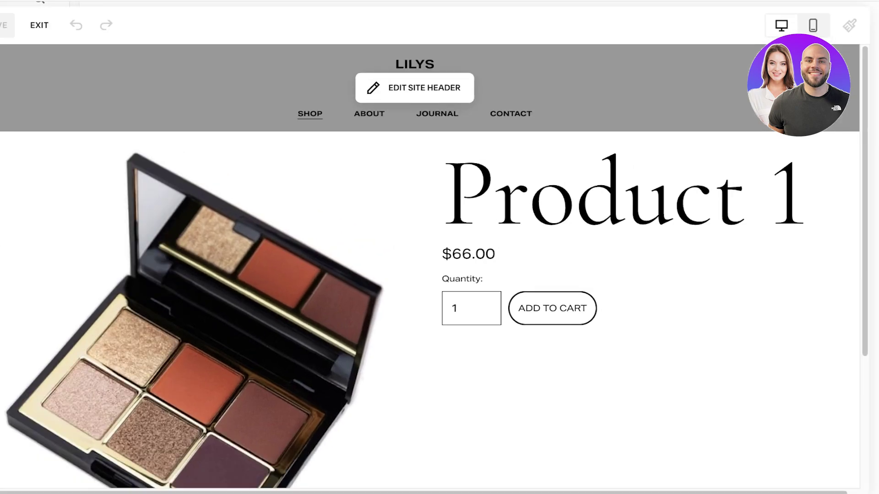
pyautogui.press('Escape')
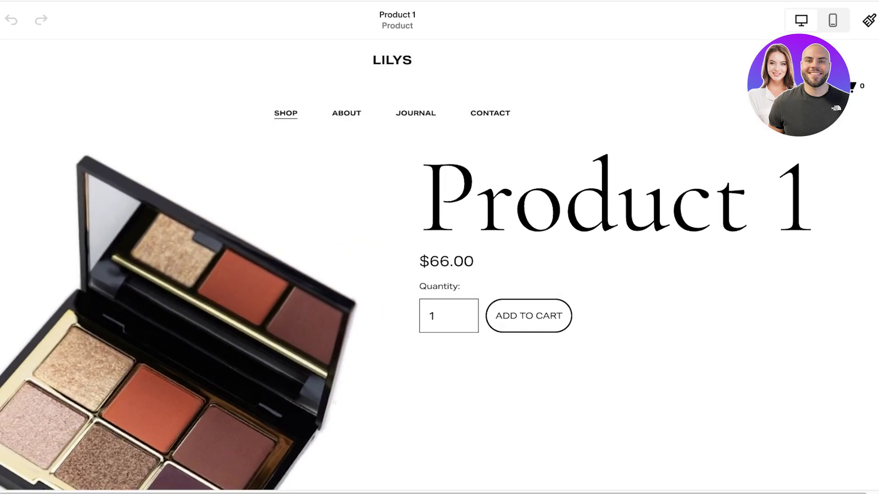
pyautogui.scroll(-3, 474, 256)
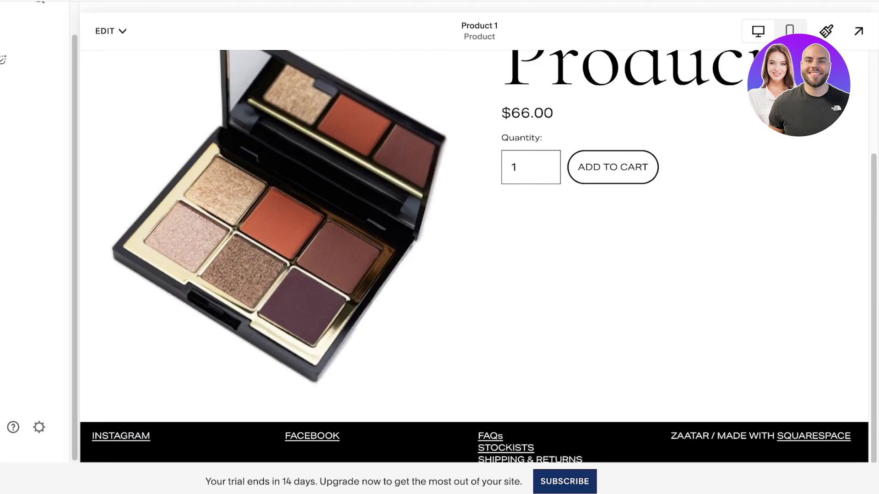
pyautogui.scroll(1, 35, 231)
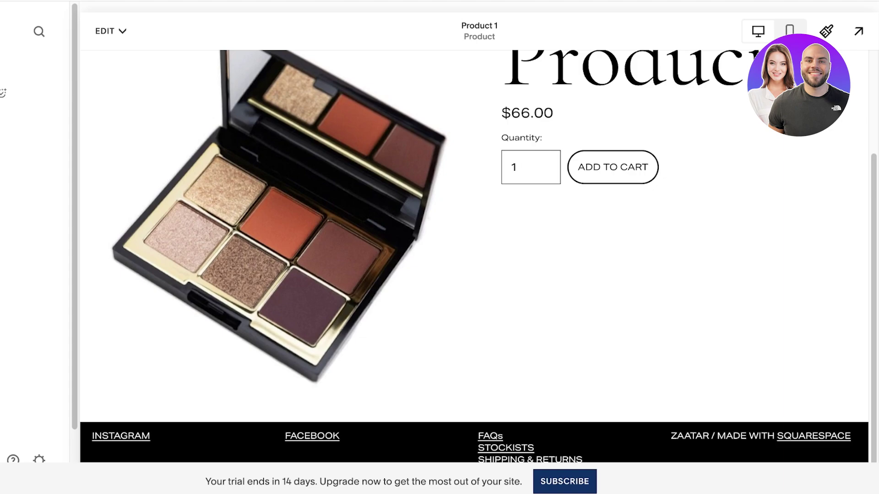
# Go to the Selling setup checklist, view what publishing the store requires, and close the plan dialog.
pyautogui.click(825, 31)
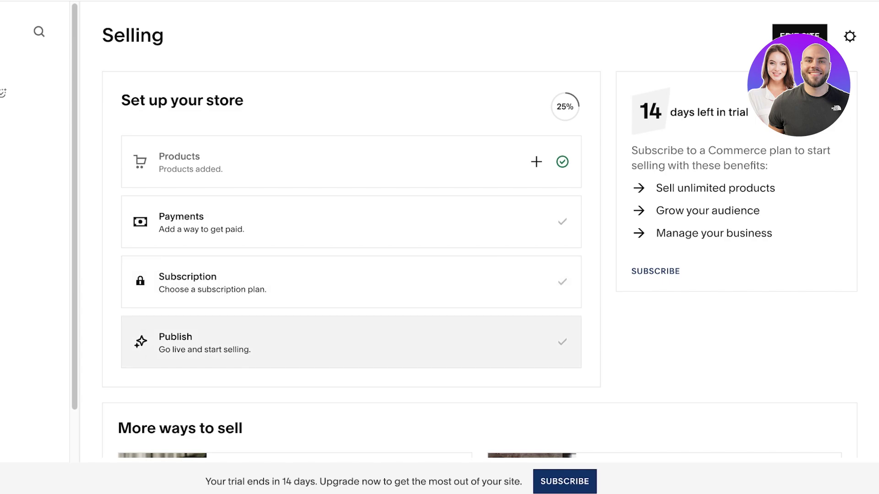
pyautogui.click(351, 342)
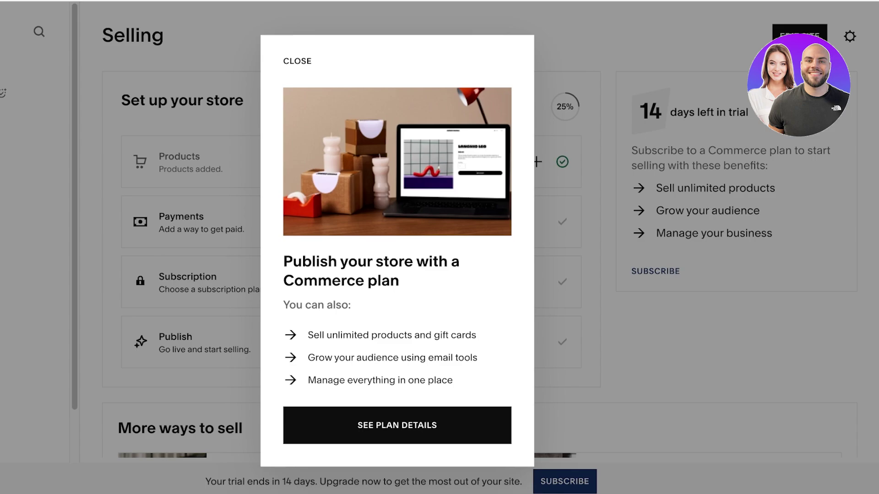
pyautogui.click(297, 61)
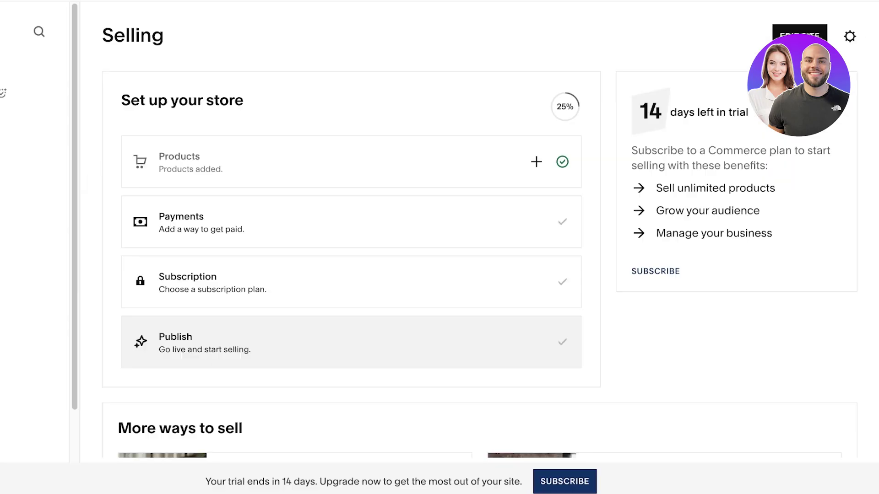
pyautogui.scroll(-4, 393, 247)
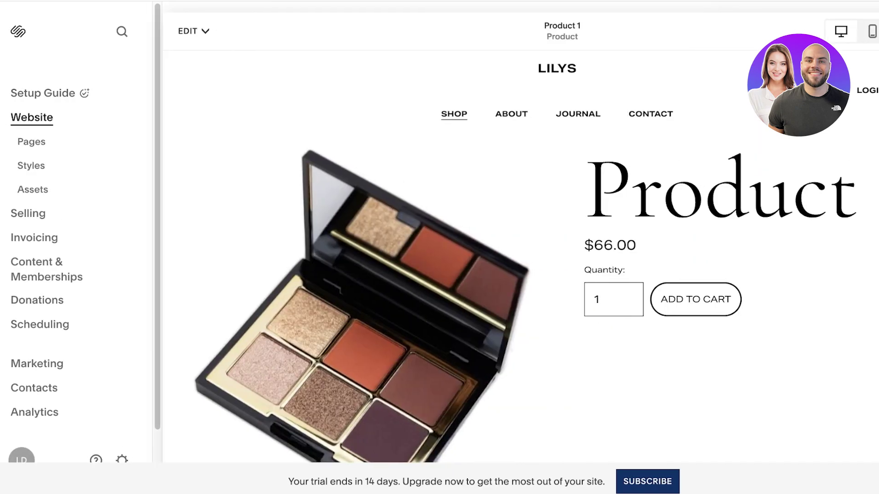
# Look over the Product 1 page, view the Billing options in the site settings, and close the settings.
pyautogui.scroll(-3, 521, 256)
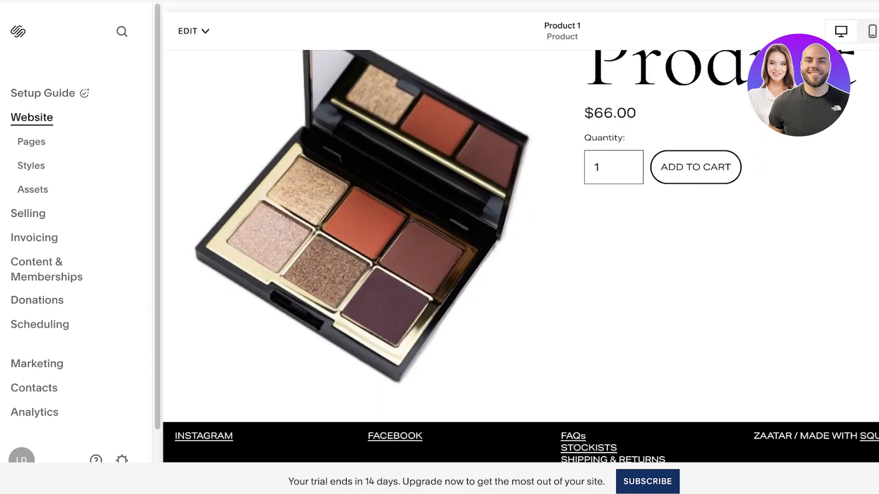
pyautogui.scroll(3, 520, 256)
pyautogui.click(122, 460)
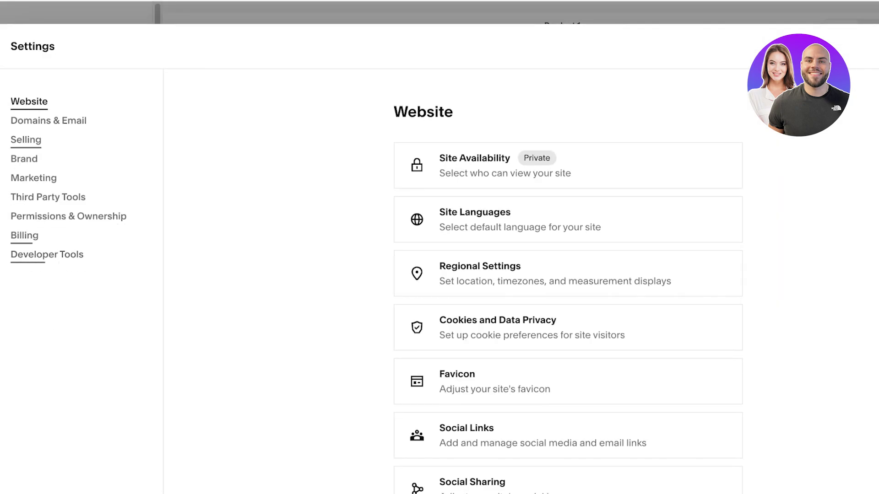
pyautogui.click(24, 235)
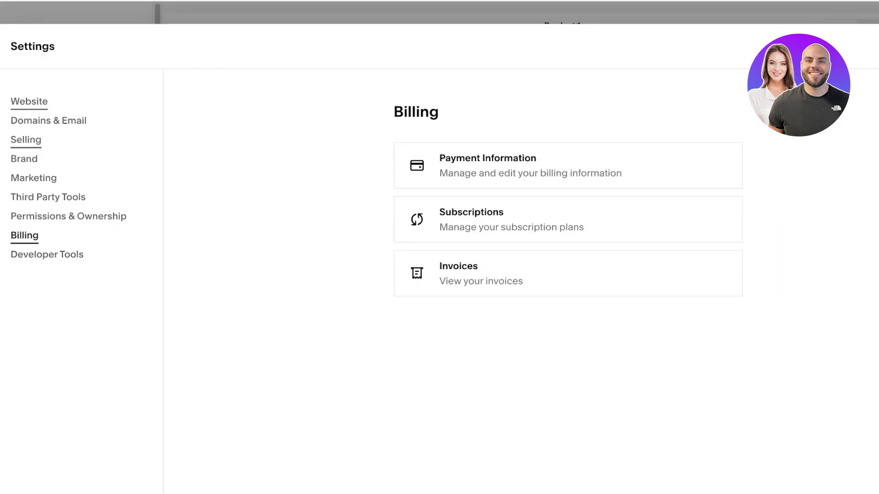
pyautogui.press('Escape')
pyautogui.scroll(-3, 521, 256)
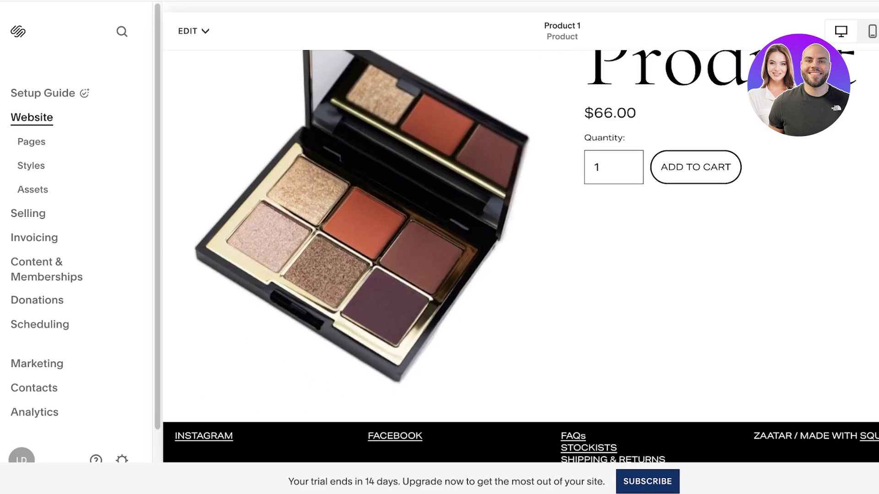
# Open the Traffic analytics, dismiss the analytics introduction, and view the traffic report.
pyautogui.click(36, 364)
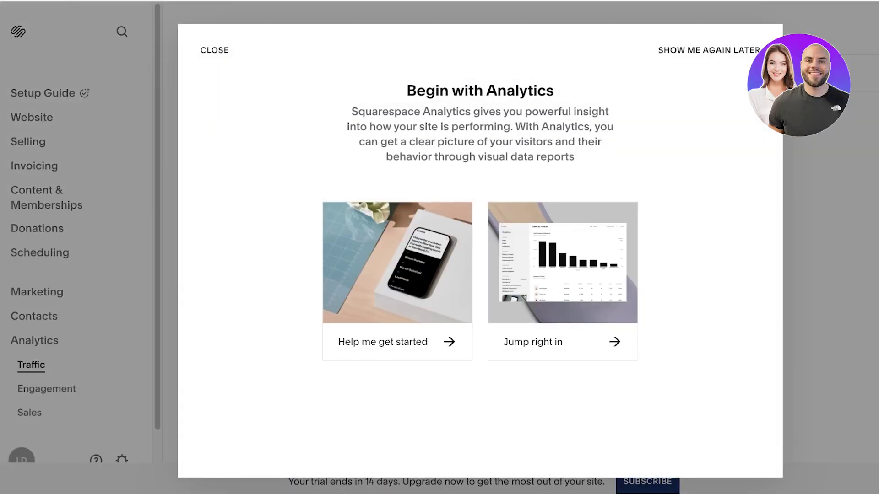
pyautogui.click(214, 50)
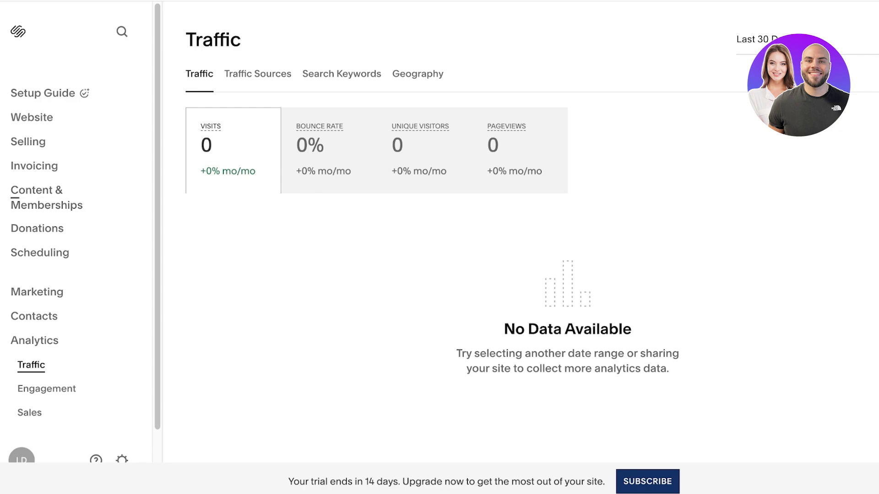
pyautogui.scroll(-1, 78, 229)
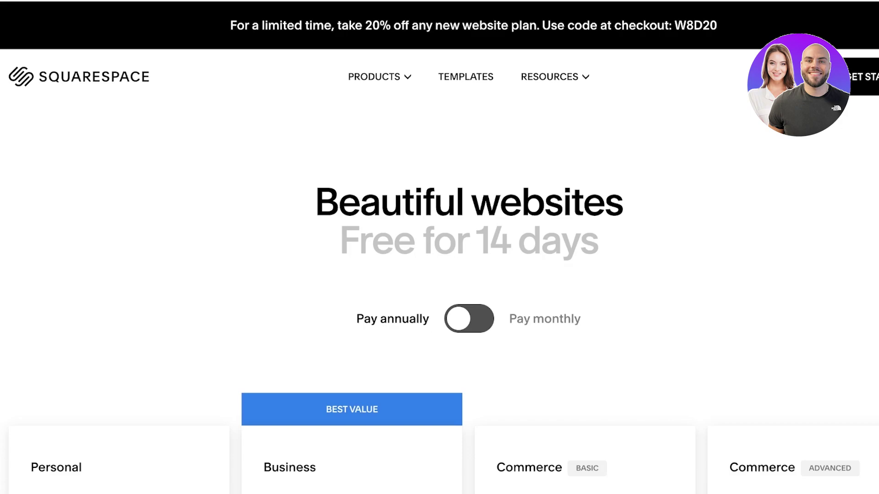
# Switch the Squarespace pricing page to monthly payment and compare the prices and features of the four website plans.
pyautogui.scroll(-3, 439, 275)
pyautogui.click(442, 208)
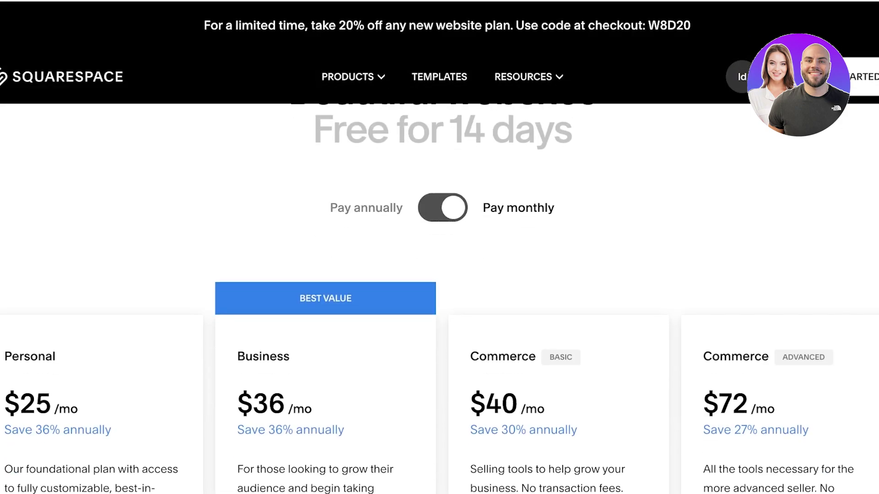
pyautogui.scroll(-6, 439, 275)
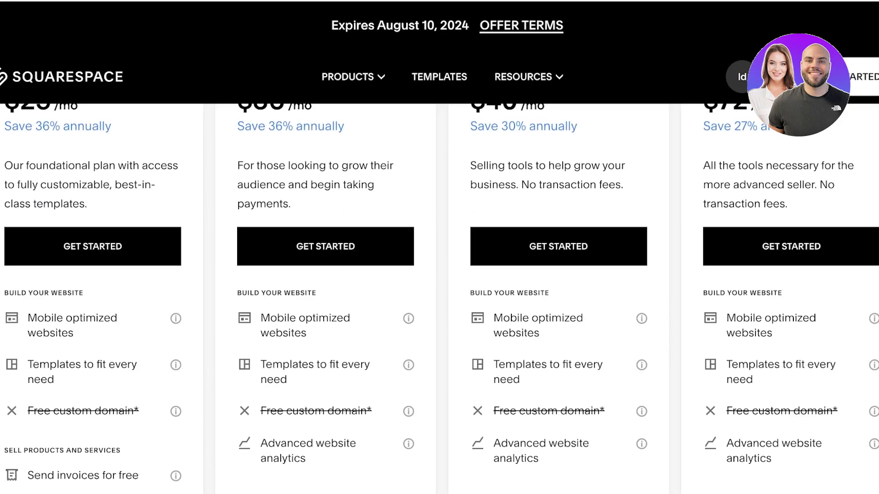
pyautogui.scroll(3, 439, 298)
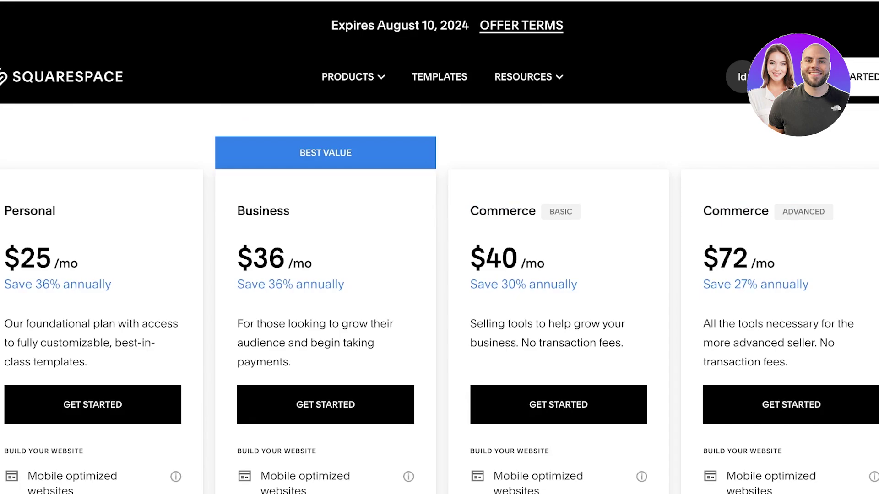
pyautogui.scroll(-7, 440, 298)
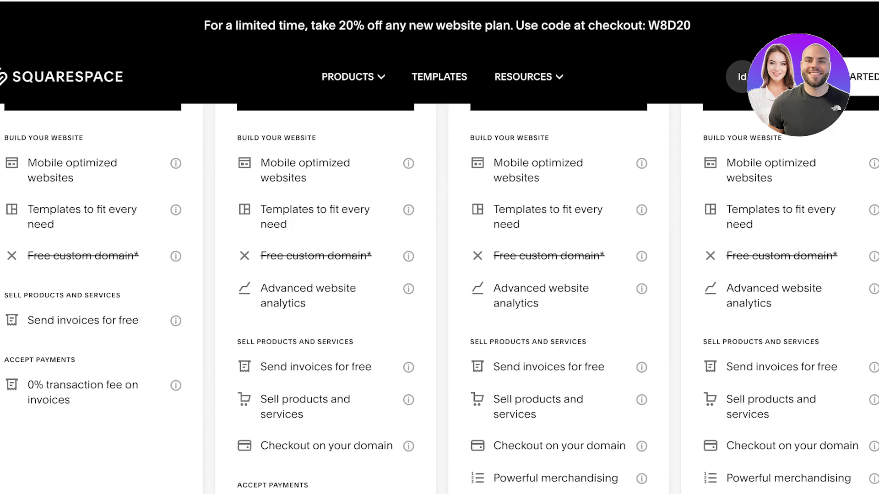
# Review the monthly prices of the four website plans, highlighting the Personal plan's price and description and the Commerce Basic plan's name.
pyautogui.scroll(6, 440, 297)
pyautogui.moveTo(20, 212); pyautogui.dragTo(87, 316)
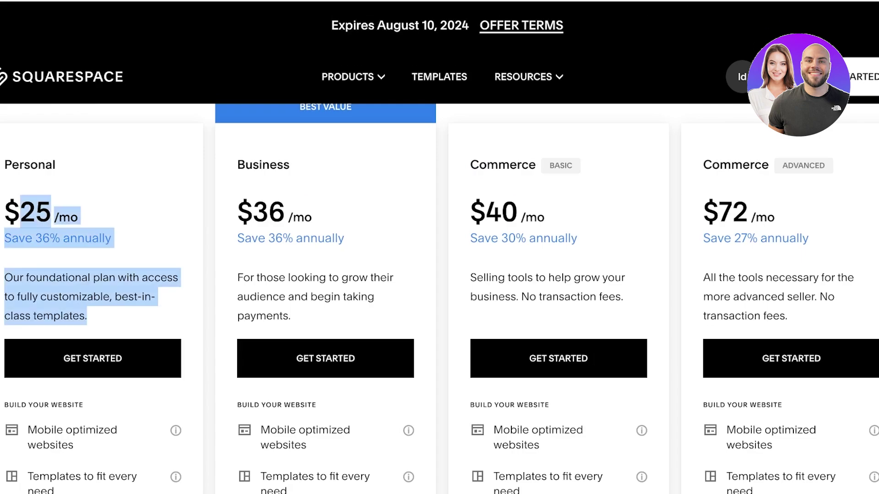
pyautogui.scroll(1, 439, 297)
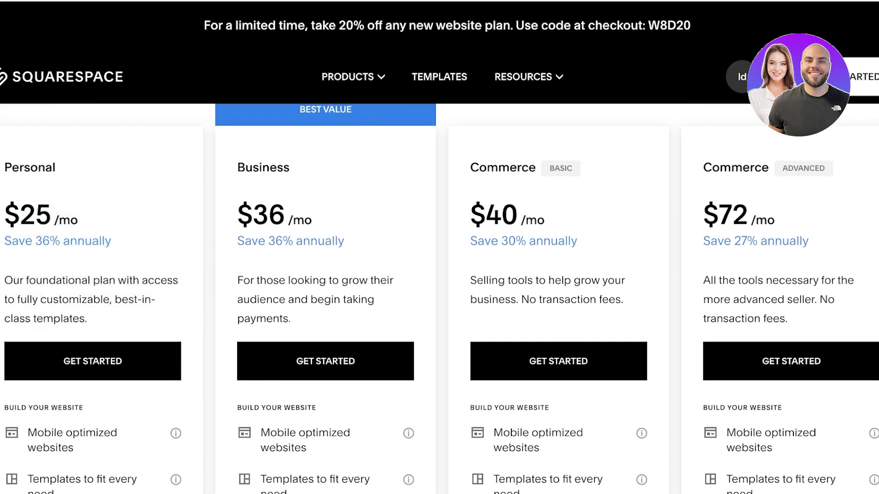
pyautogui.scroll(1, 439, 298)
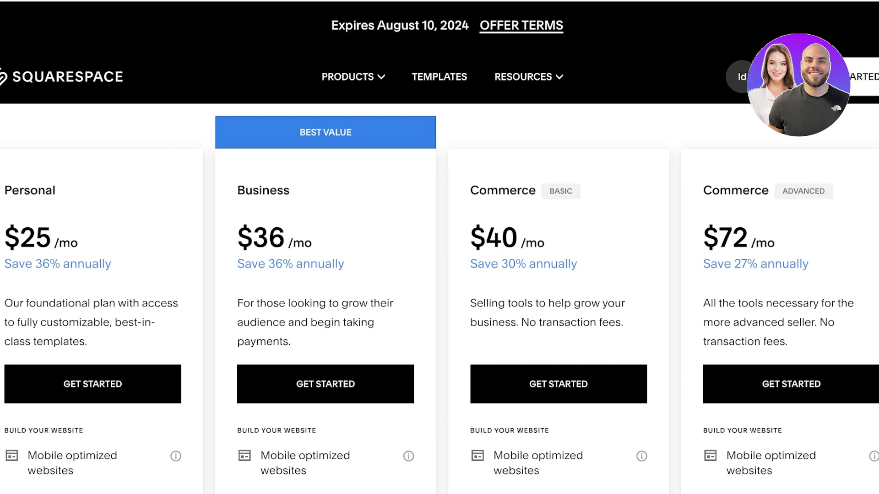
pyautogui.scroll(1, 440, 297)
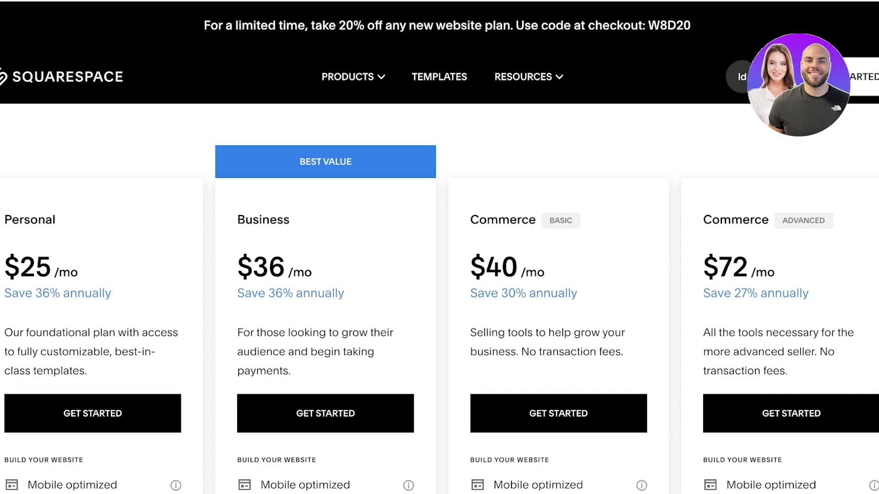
pyautogui.scroll(-1, 439, 297)
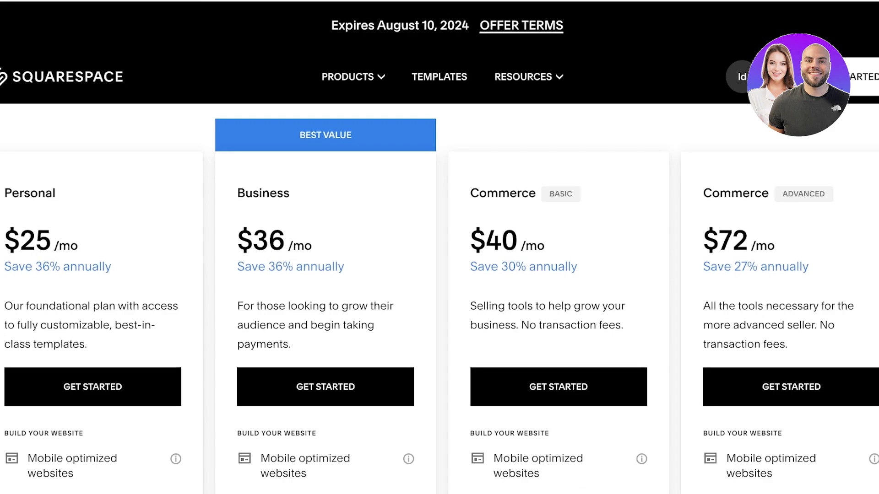
pyautogui.moveTo(479, 193); pyautogui.dragTo(573, 194)
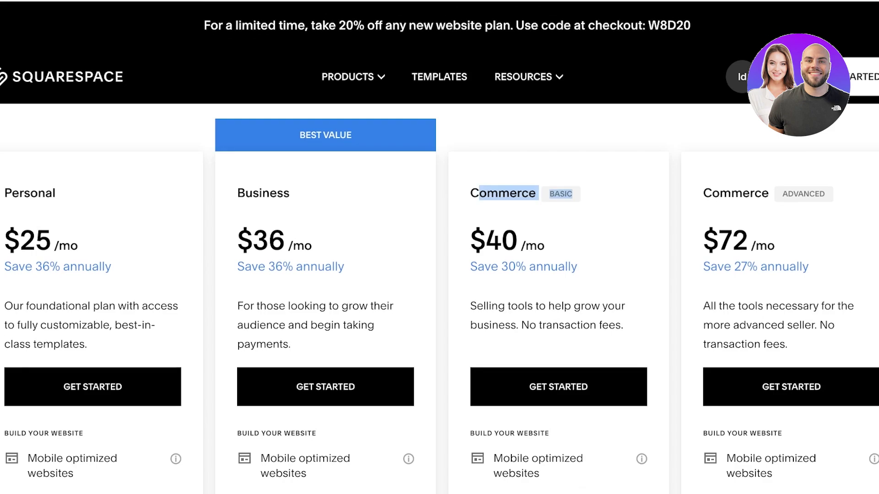
pyautogui.click(572, 194)
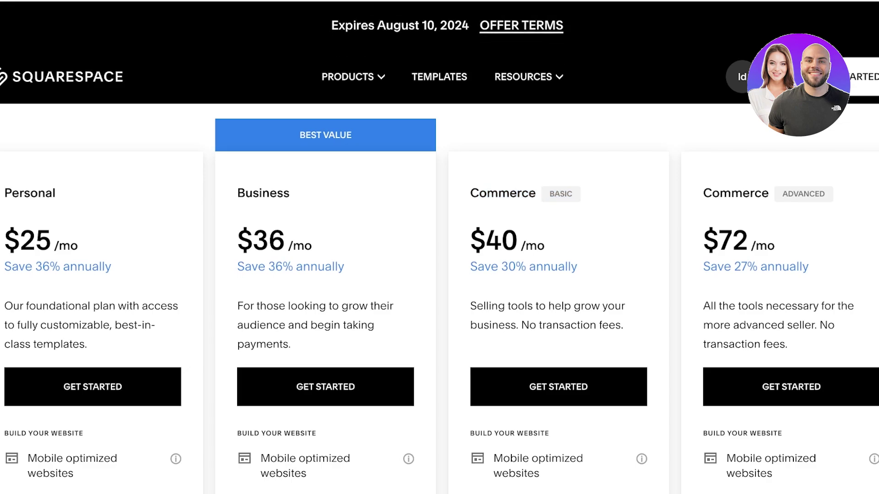
# Examine the Business plan's selling features, including selling products and services, checkout on your domain and free invoices.
pyautogui.scroll(-7, 440, 298)
pyautogui.scroll(6, 439, 299)
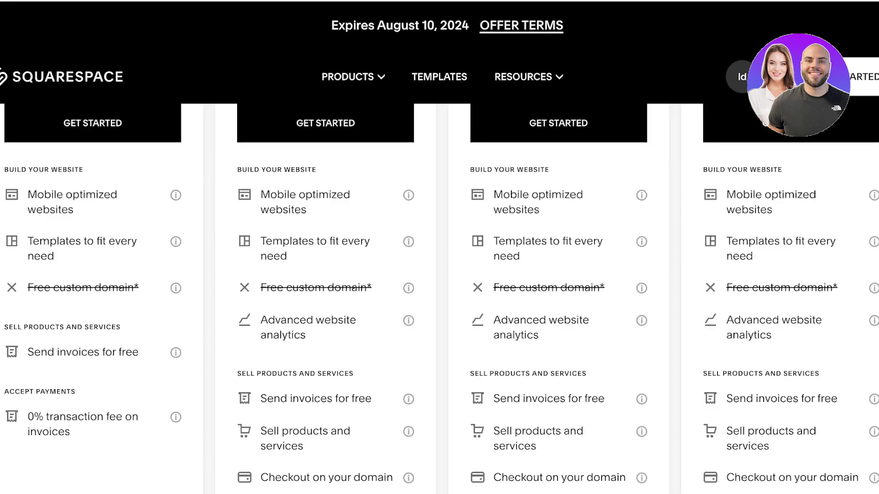
pyautogui.scroll(-3, 439, 297)
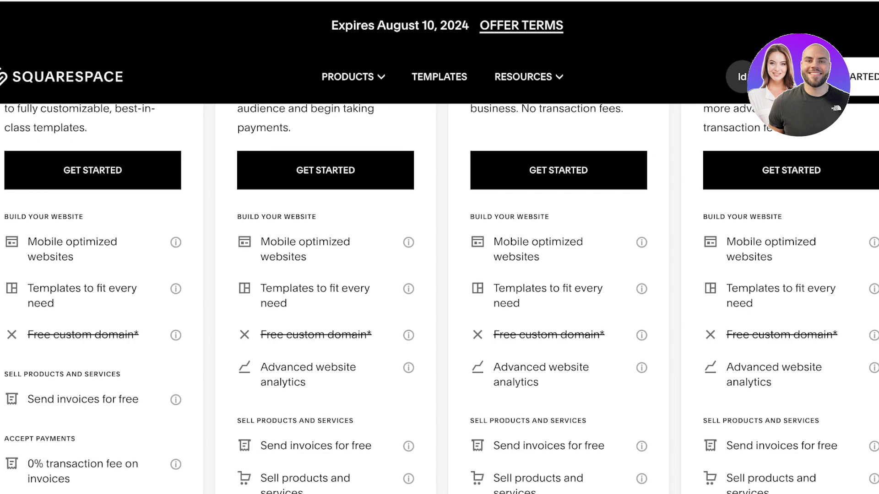
pyautogui.scroll(-2, 440, 297)
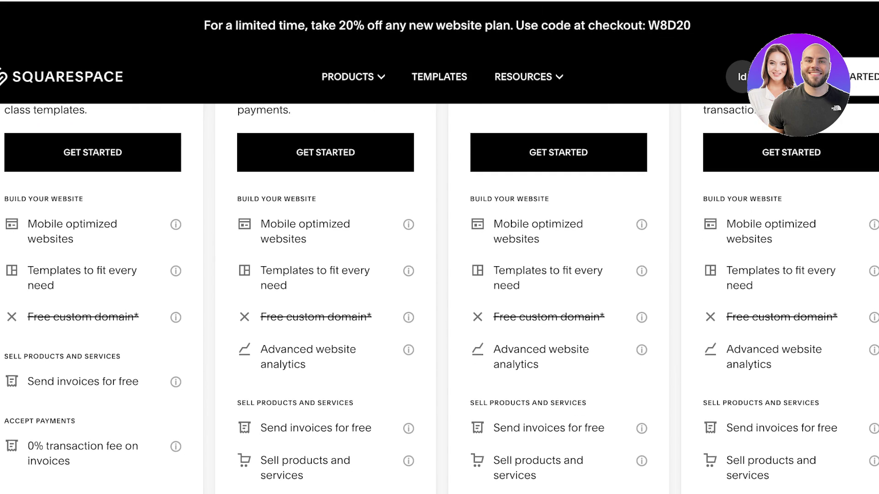
pyautogui.scroll(-1, 439, 297)
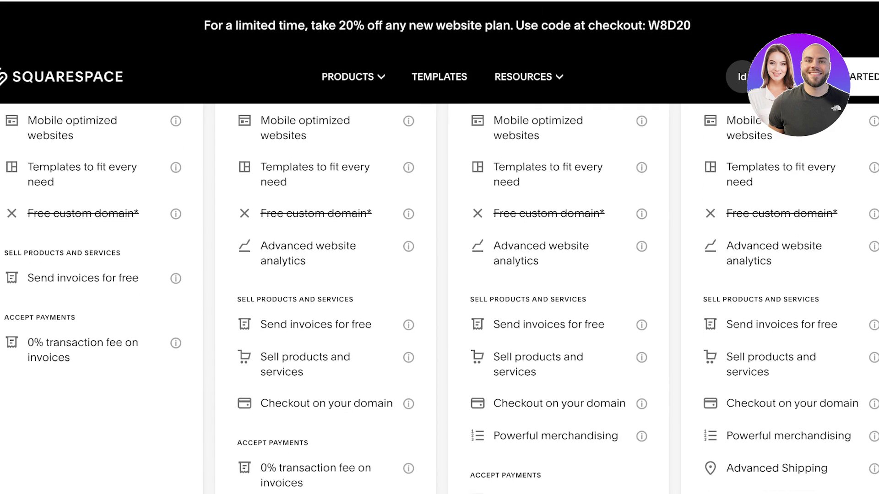
pyautogui.tripleClick(305, 364)
pyautogui.click(326, 403)
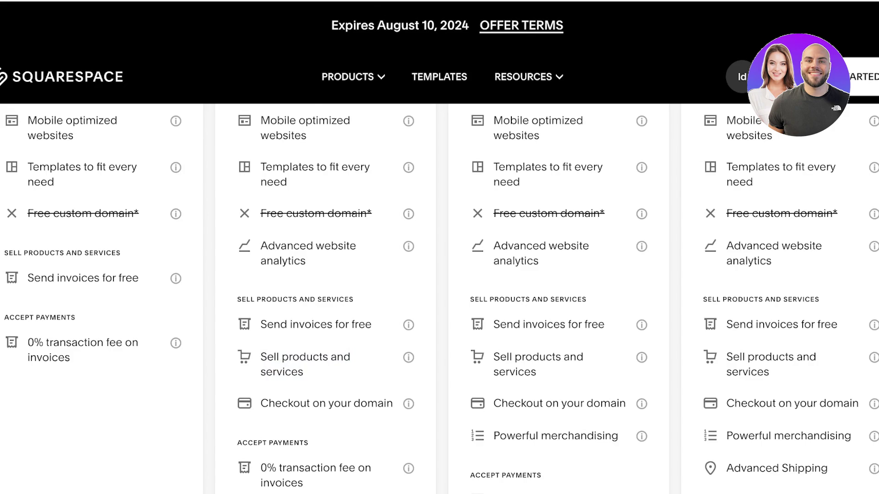
pyautogui.tripleClick(326, 403)
pyautogui.moveTo(267, 324); pyautogui.dragTo(354, 324)
pyautogui.scroll(-3, 354, 324)
pyautogui.click(355, 200)
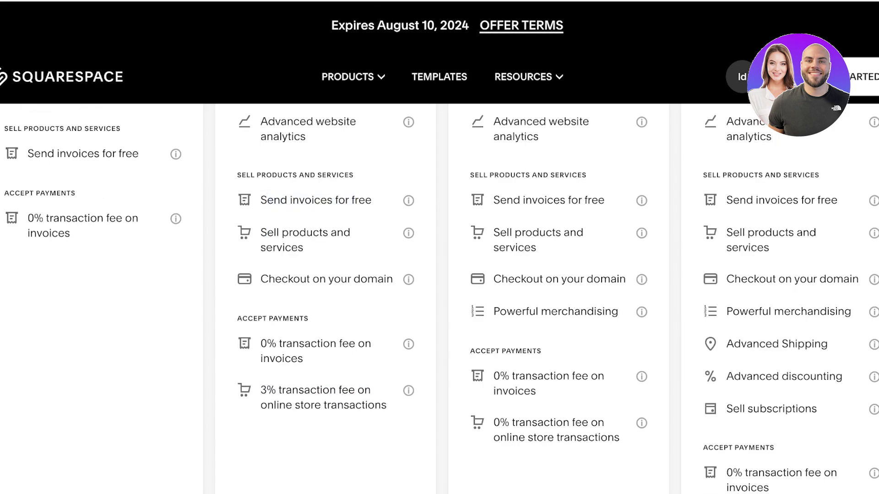
# Examine the Business plan's transaction fees on invoices and online store transactions, and check them against the plan prices.
pyautogui.tripleClick(315, 344)
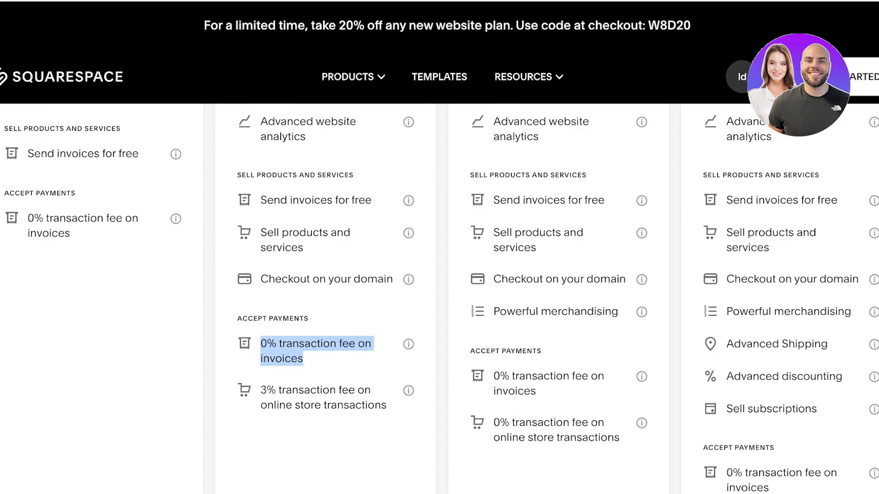
pyautogui.moveTo(267, 390); pyautogui.dragTo(387, 405)
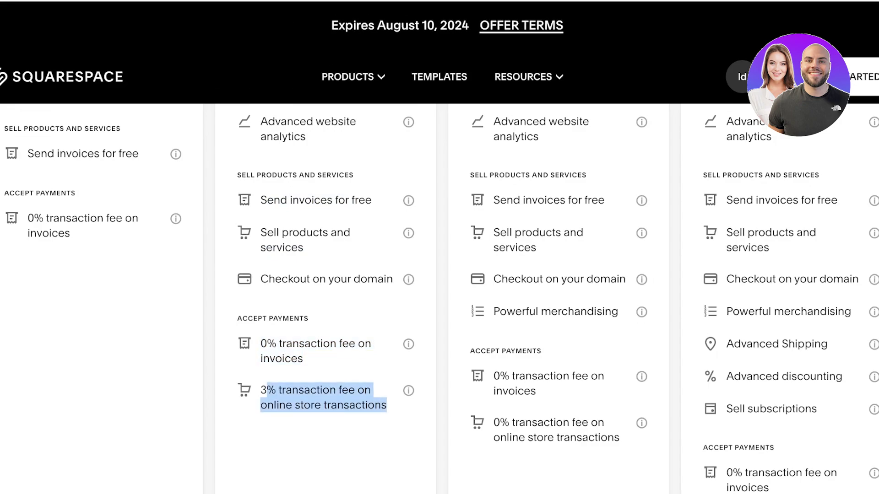
pyautogui.click(387, 405)
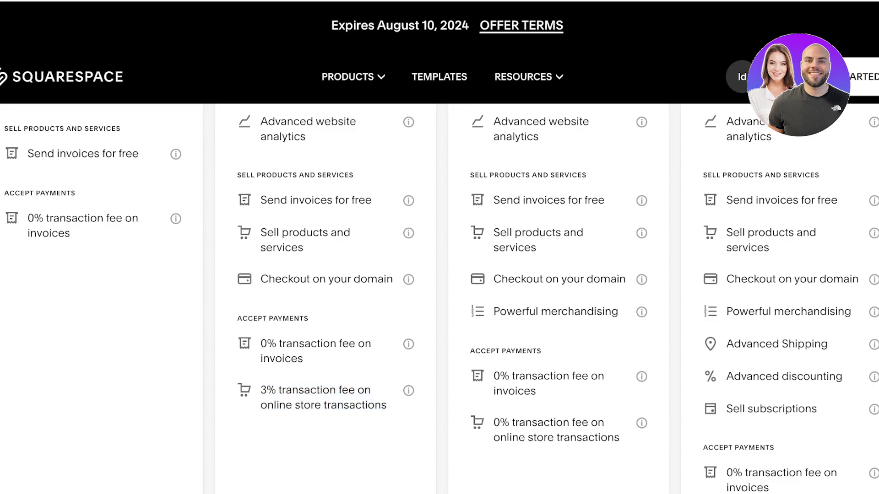
pyautogui.scroll(8, 440, 298)
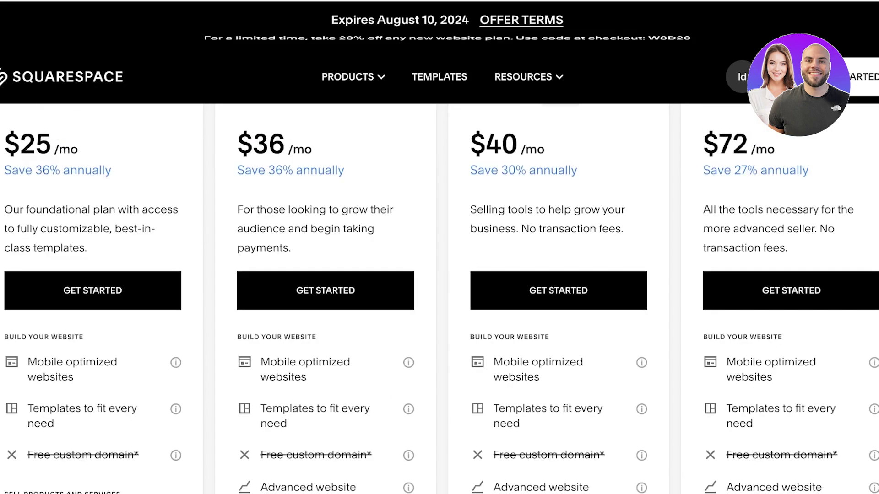
pyautogui.scroll(1, 439, 297)
pyautogui.scroll(1, 440, 298)
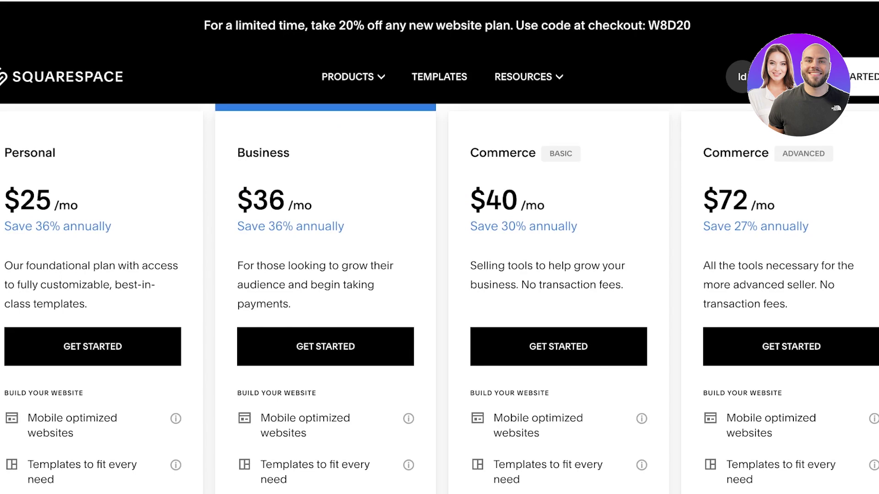
pyautogui.scroll(1, 439, 298)
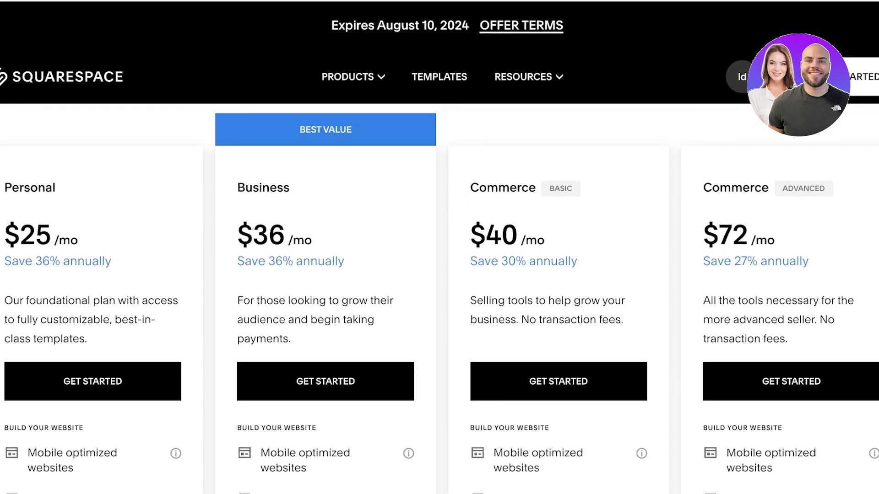
# Highlight the Commerce Basic plan's fee on online store transactions and compare its features and price with the other plans.
pyautogui.scroll(-10, 439, 297)
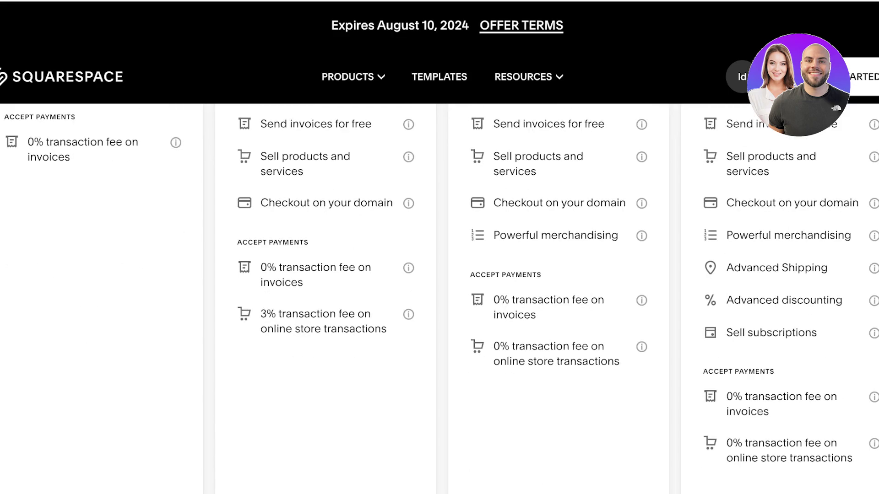
pyautogui.moveTo(512, 361); pyautogui.dragTo(619, 362)
pyautogui.moveTo(511, 361); pyautogui.dragTo(493, 347)
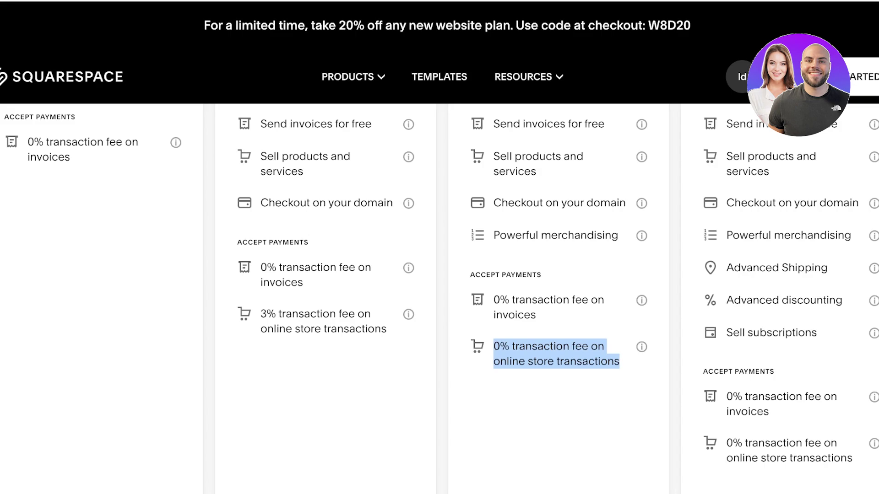
pyautogui.scroll(1, 440, 298)
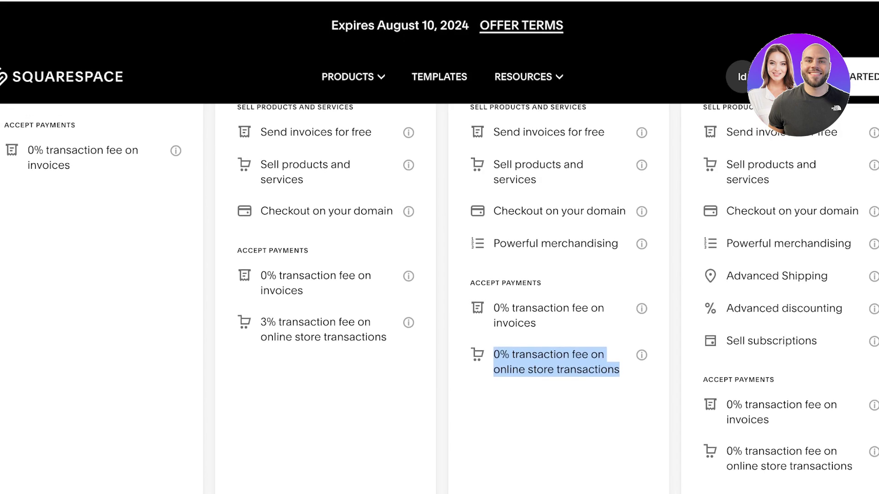
pyautogui.scroll(15, 440, 297)
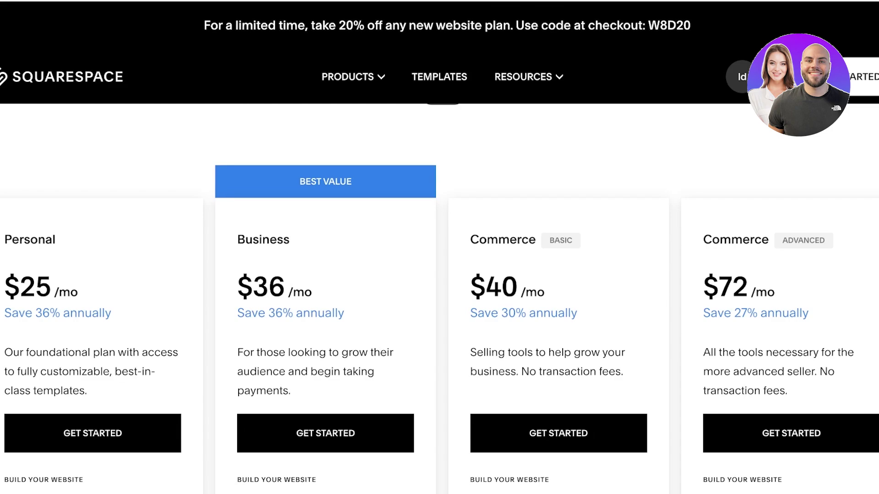
pyautogui.scroll(-8, 440, 298)
pyautogui.scroll(8, 439, 298)
pyautogui.scroll(-7, 440, 298)
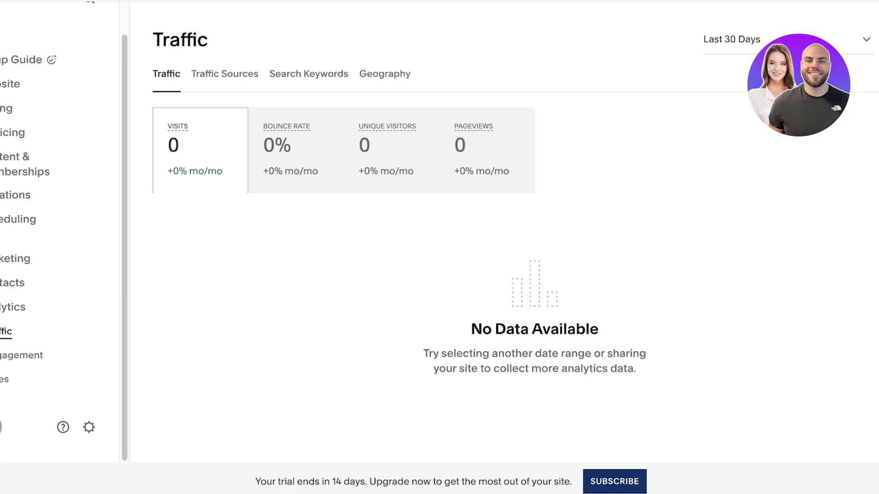
# Switch from the Traffic analytics to the account dashboard, view the account menu and the Domains page, and return to the dashboard.
pyautogui.scroll(2, 59, 231)
pyautogui.click(10, 117)
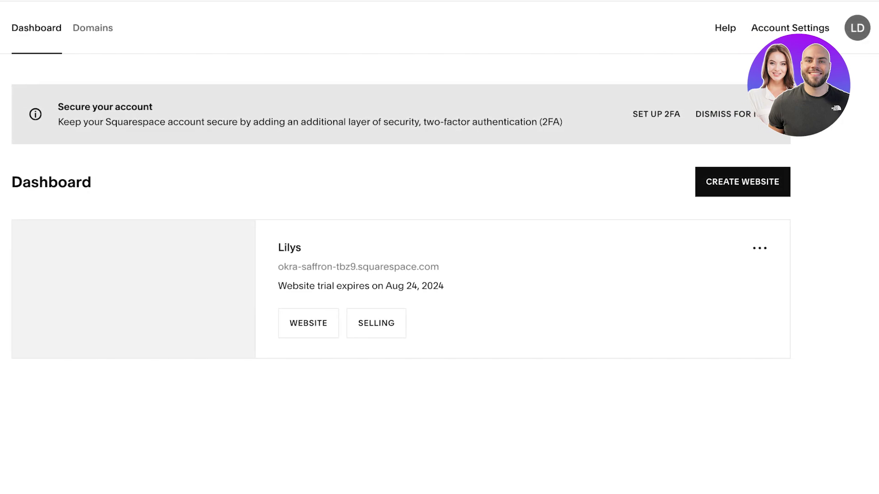
pyautogui.click(856, 28)
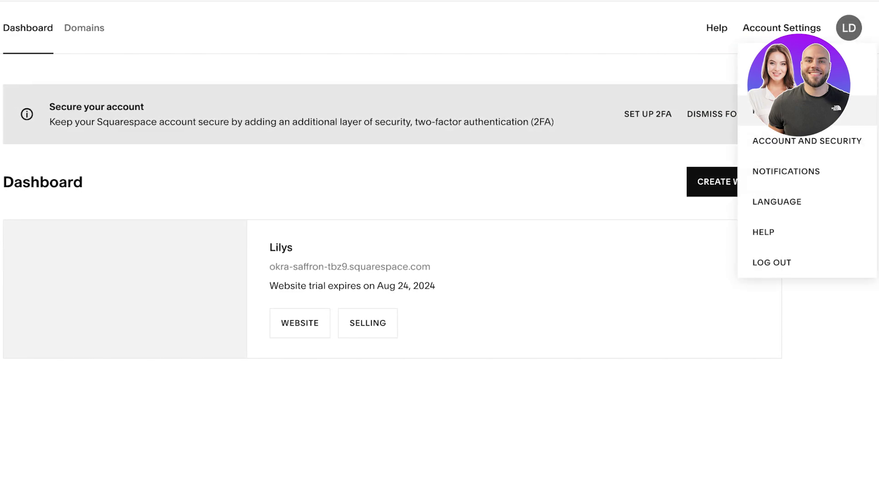
pyautogui.click(84, 28)
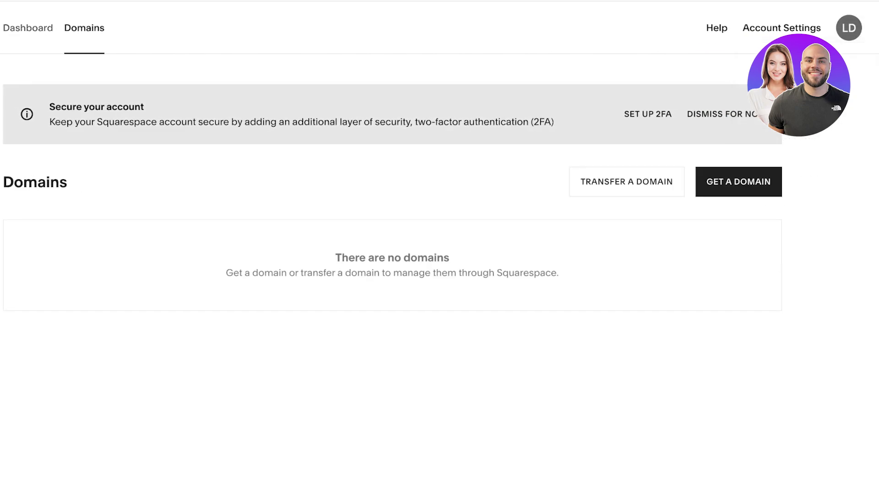
pyautogui.click(28, 28)
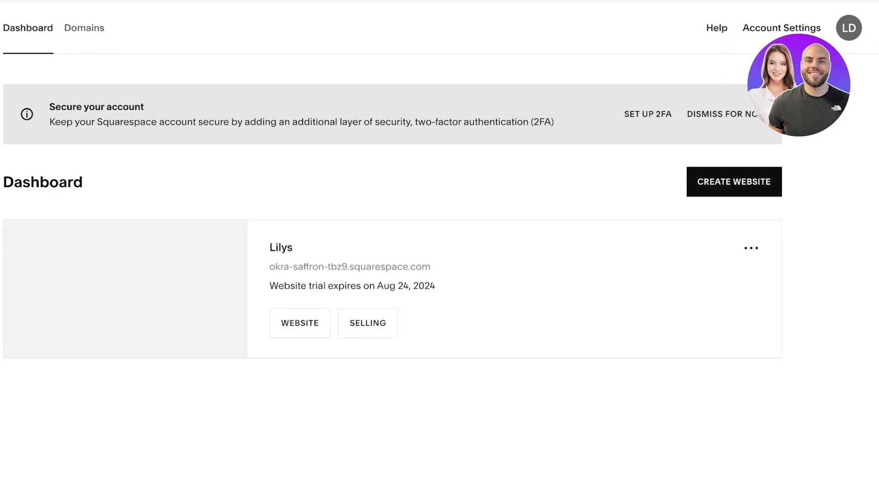